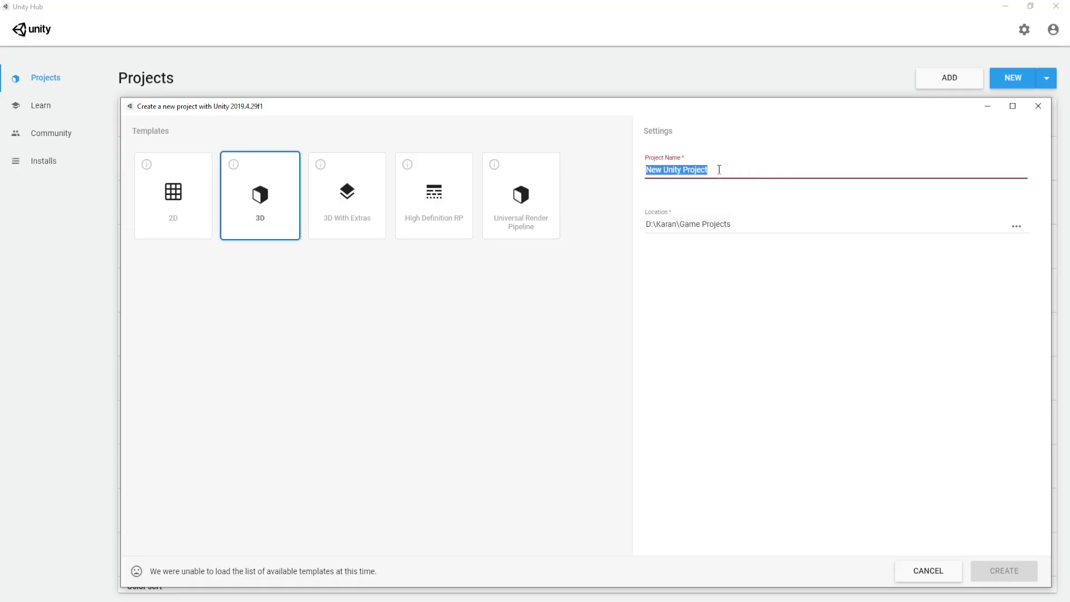
- Create a new 3D project named "Double joysticks"
text(Dou)
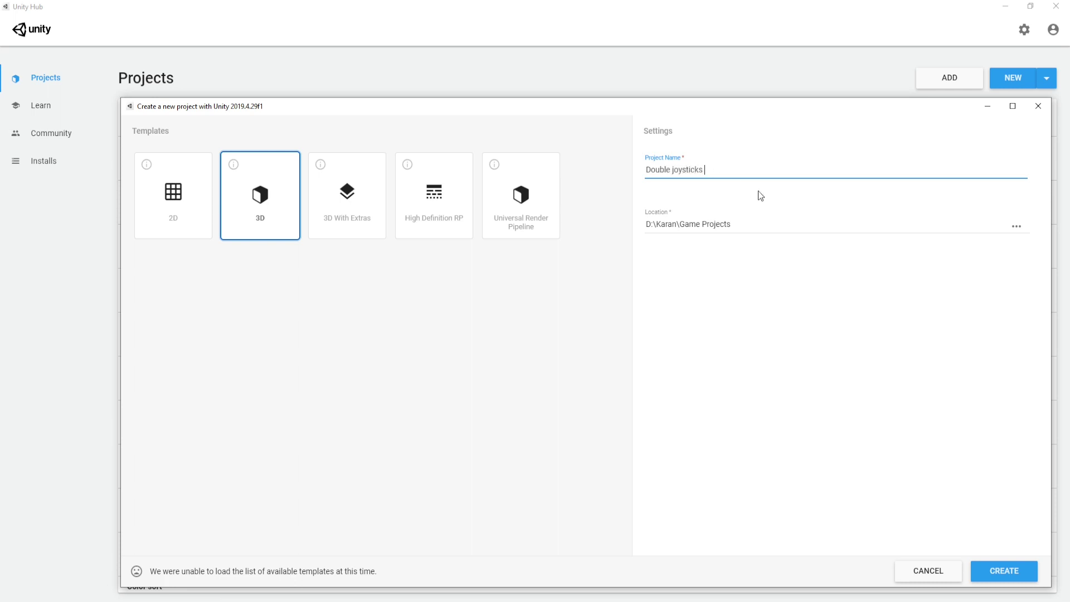
text(ble joysticks)
click(998, 570)
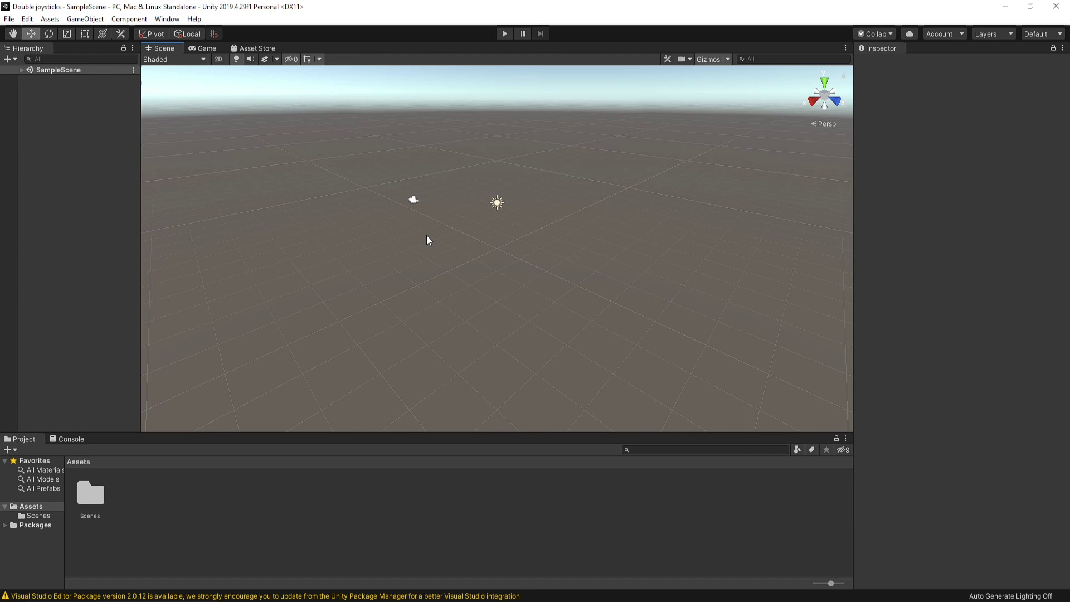
- Dock the Game view beside the Scene view and open the Asset Store
click(201, 48)
drag(203, 48, 522, 273)
click(213, 48)
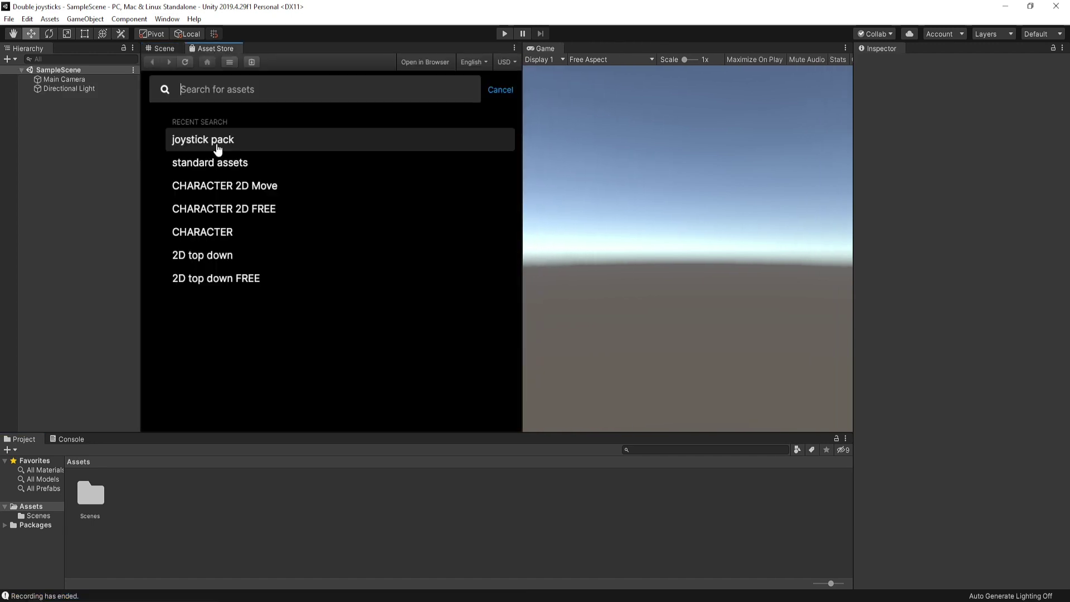
- Find the free Joystick Pack with the recent "joystick pack" search and import its full contents into the project
click(203, 141)
click(248, 273)
click(169, 308)
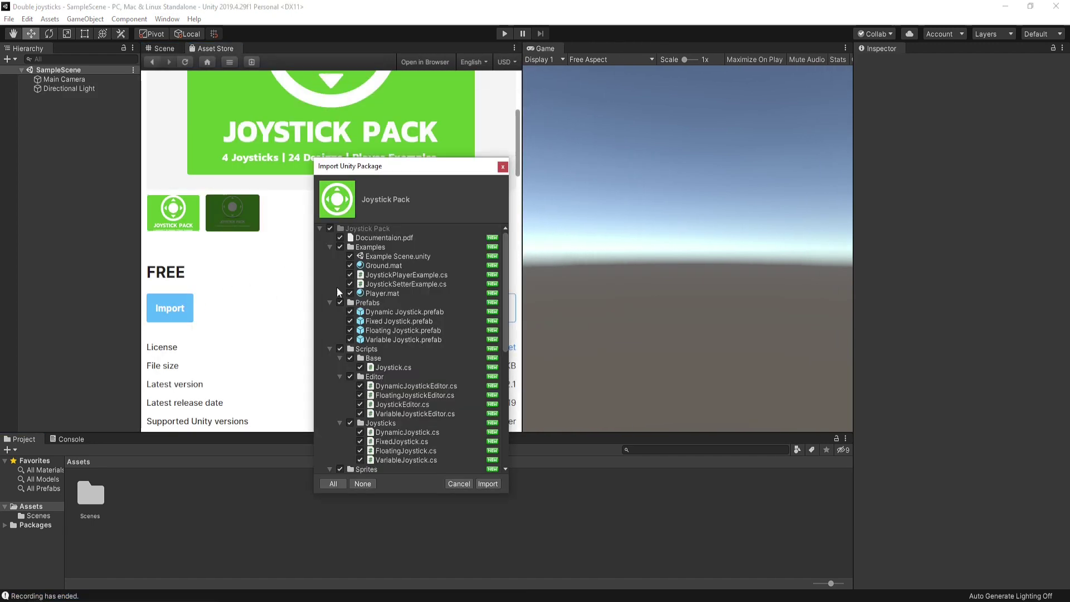
click(486, 484)
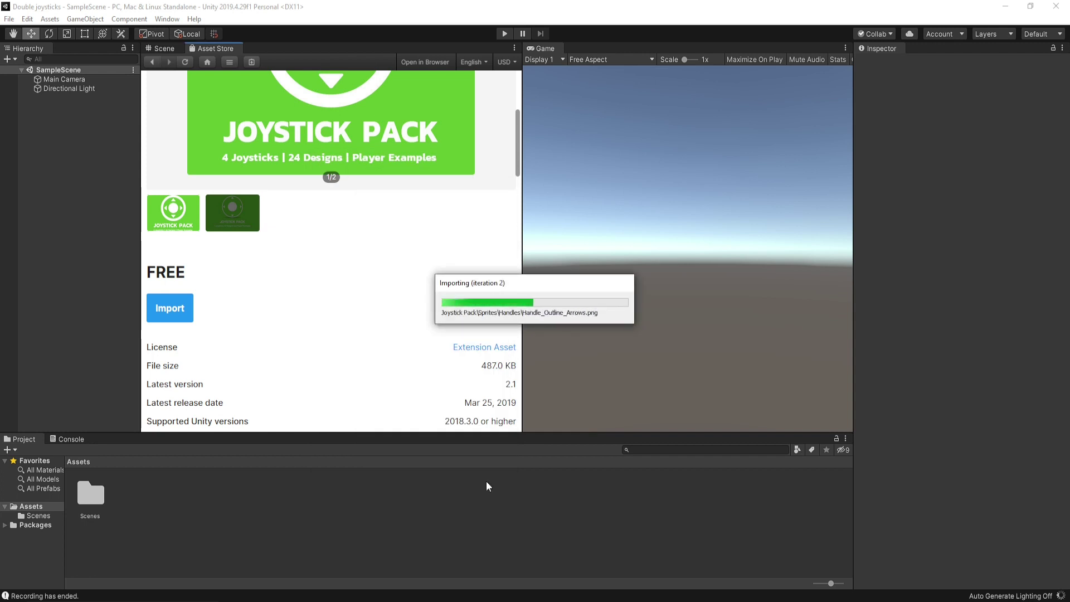
- Add a 3D plane to the scene and rename it Ground
right_click(82, 157)
mouse_move(139, 277)
click(213, 330)
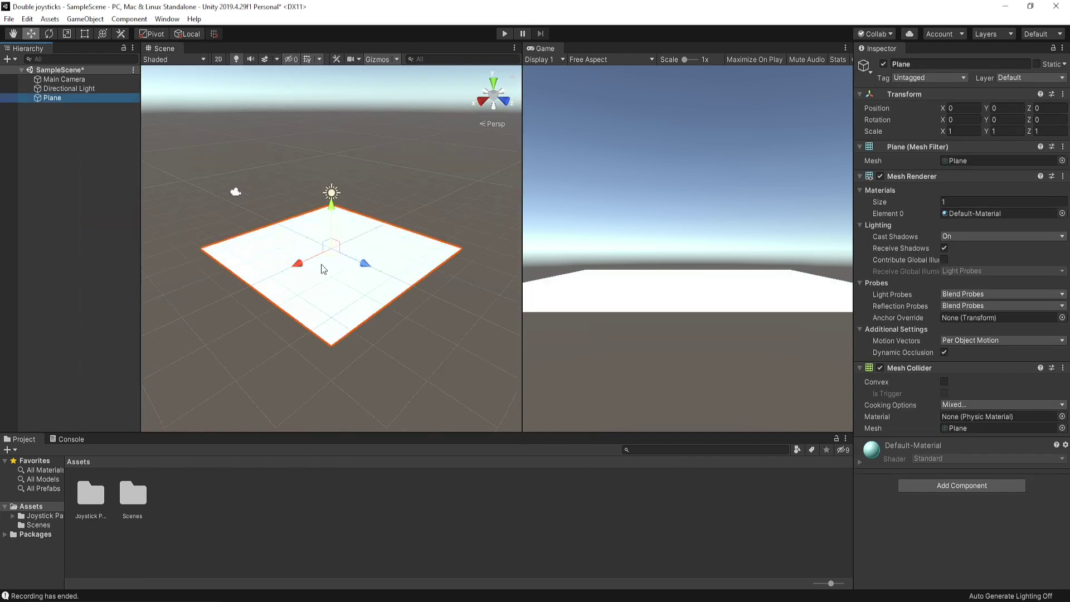
text(Ground)
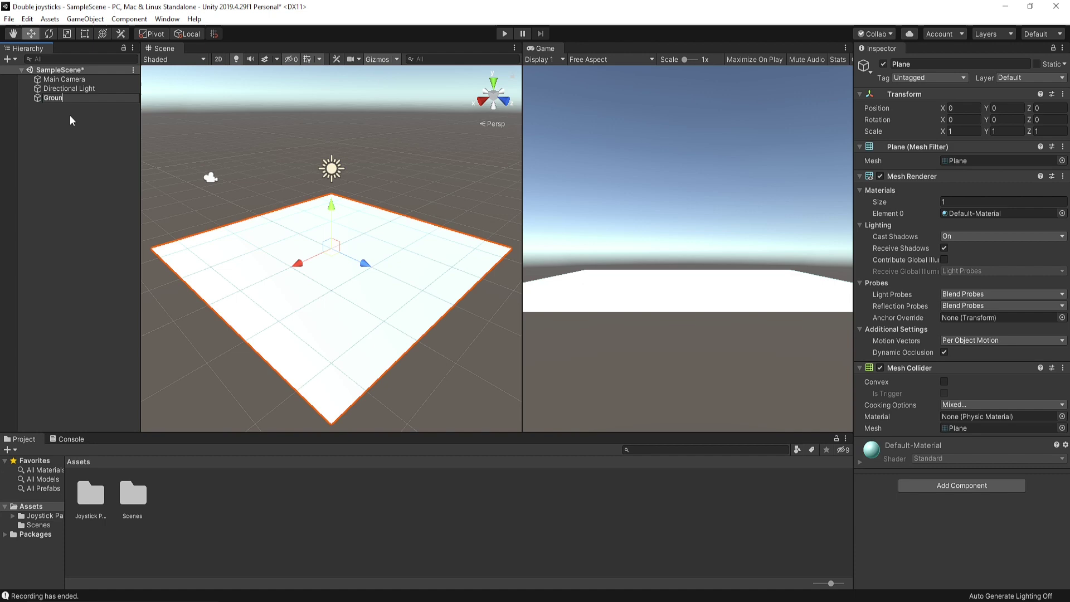
key(Return)
- Add a 3D cube at Y position 0.5 and rename it Player
right_click(69, 115)
mouse_move(112, 244)
click(207, 243)
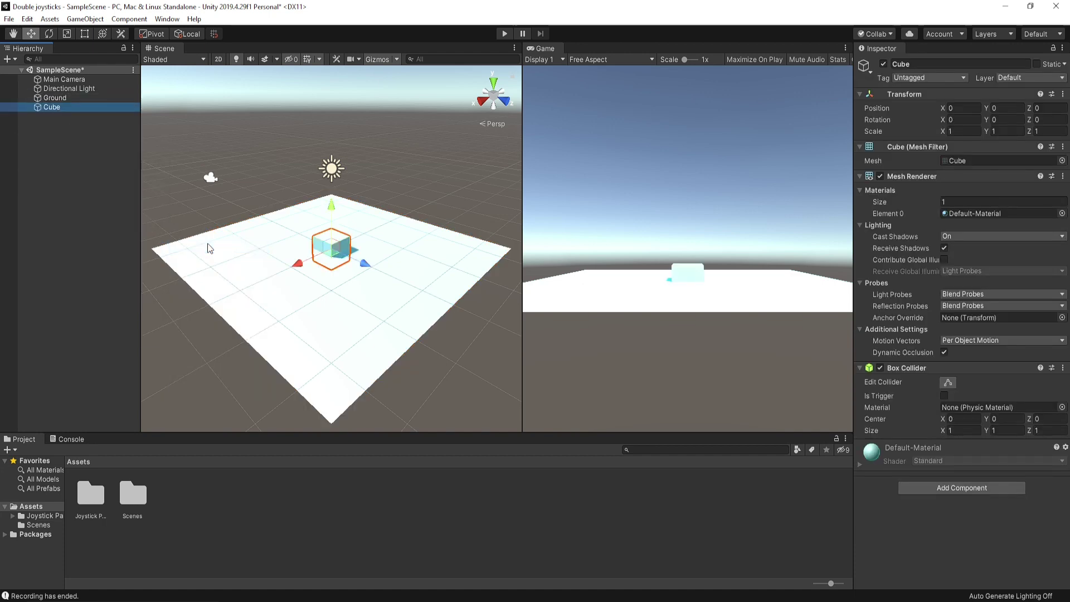
text(0.5)
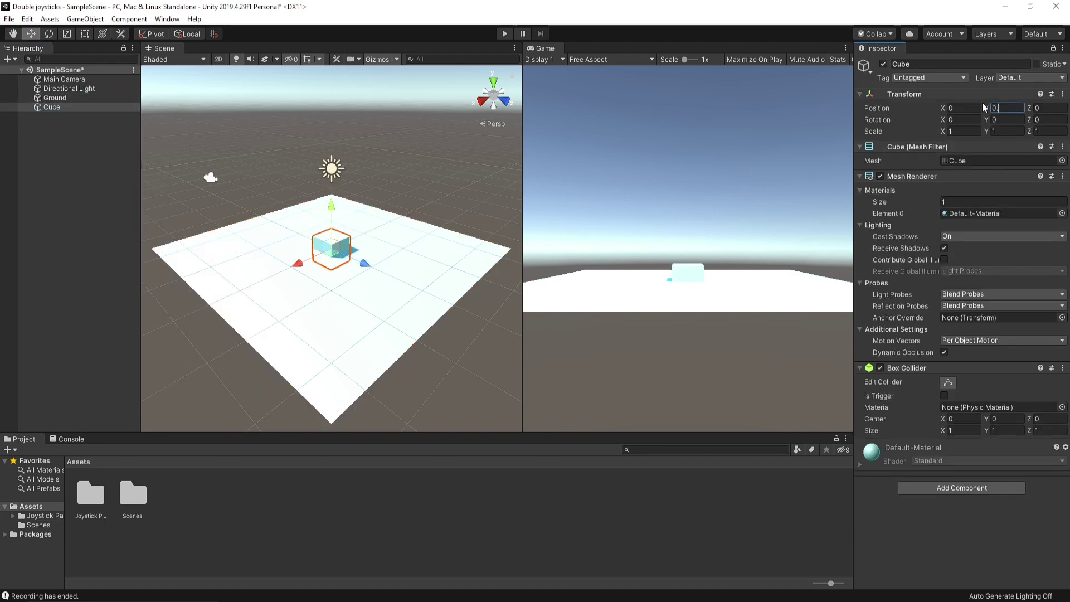
click(914, 64)
text(Player)
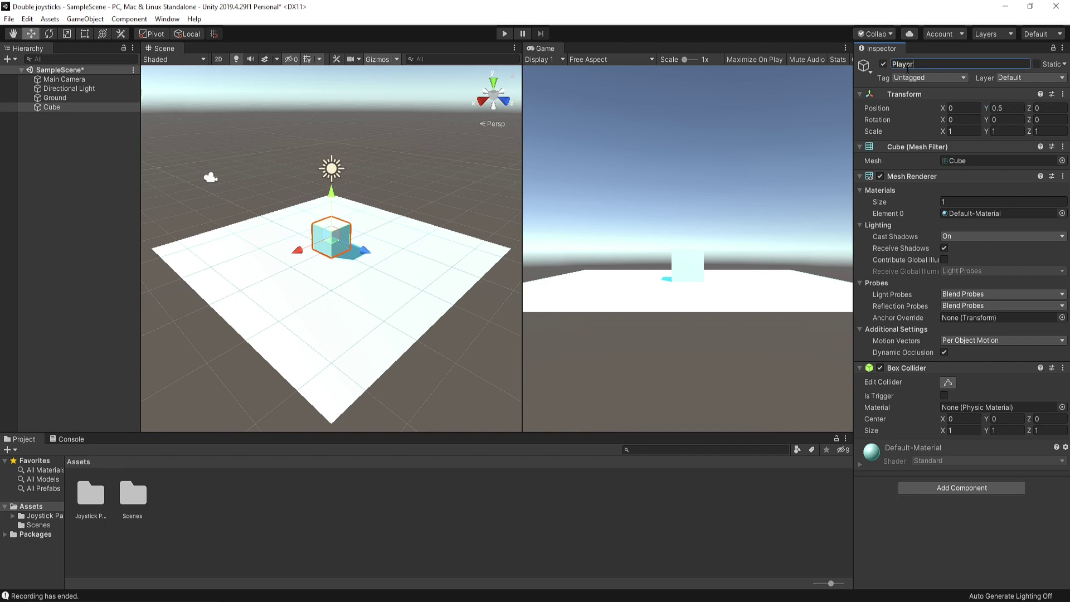
- Create a folder named Materials in Assets and open it
click(195, 504)
right_click(195, 504)
mouse_move(263, 210)
click(379, 174)
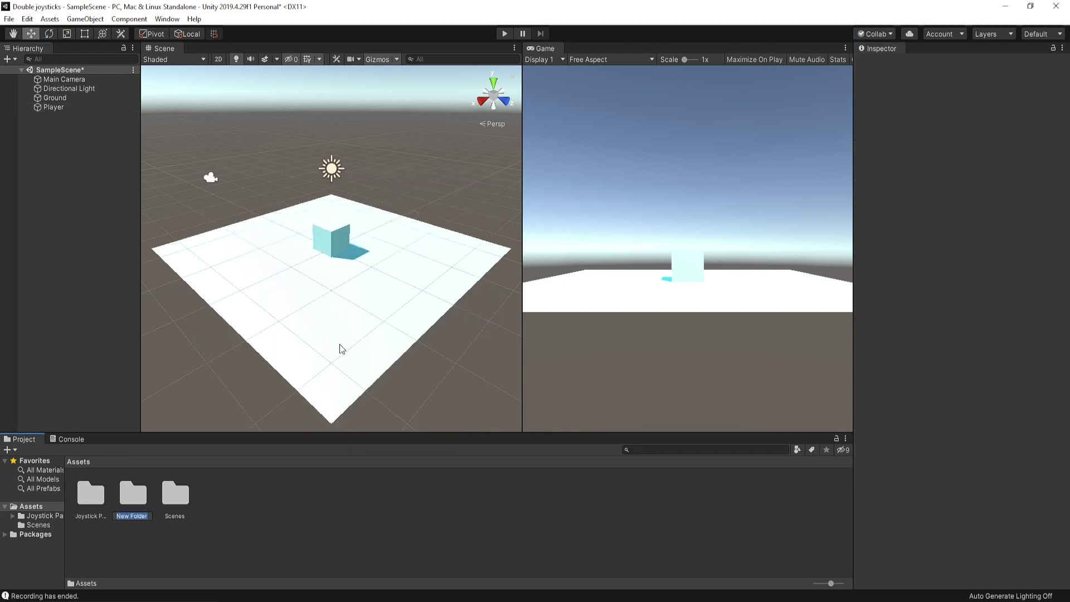
text(Materials)
key(Return)
key(Return)
- Create a material named Ground with Specular Highlights and Reflections turned off
right_click(132, 522)
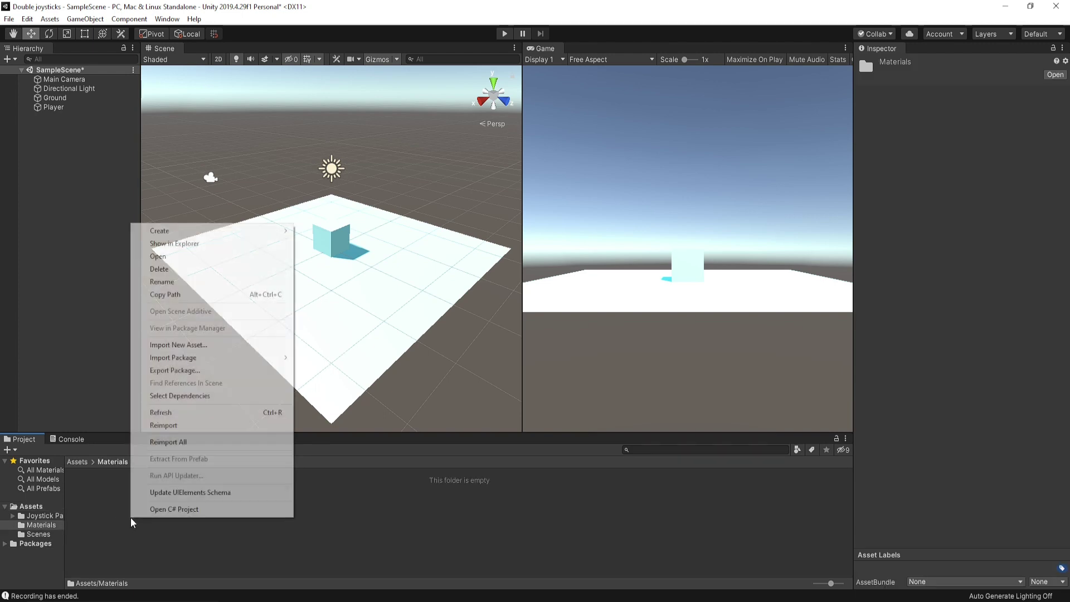
mouse_move(229, 231)
mouse_move(336, 273)
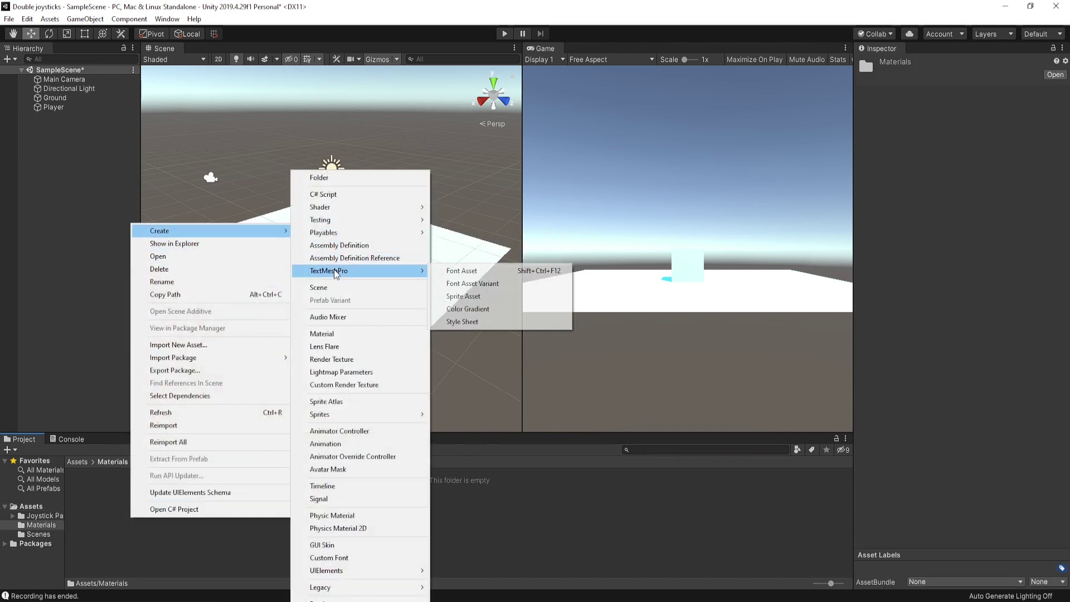
click(329, 334)
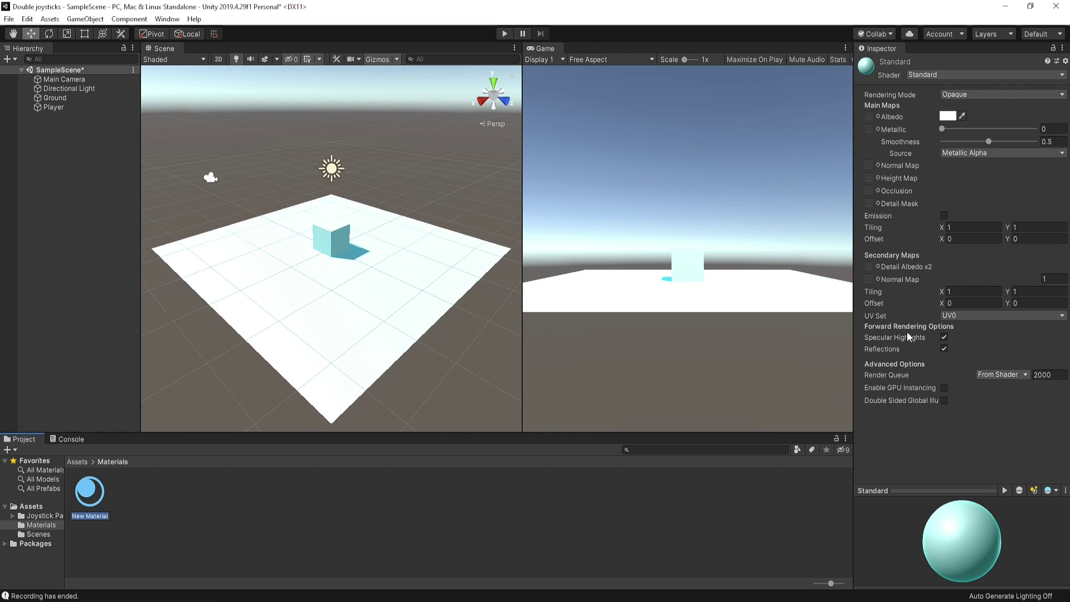
click(942, 338)
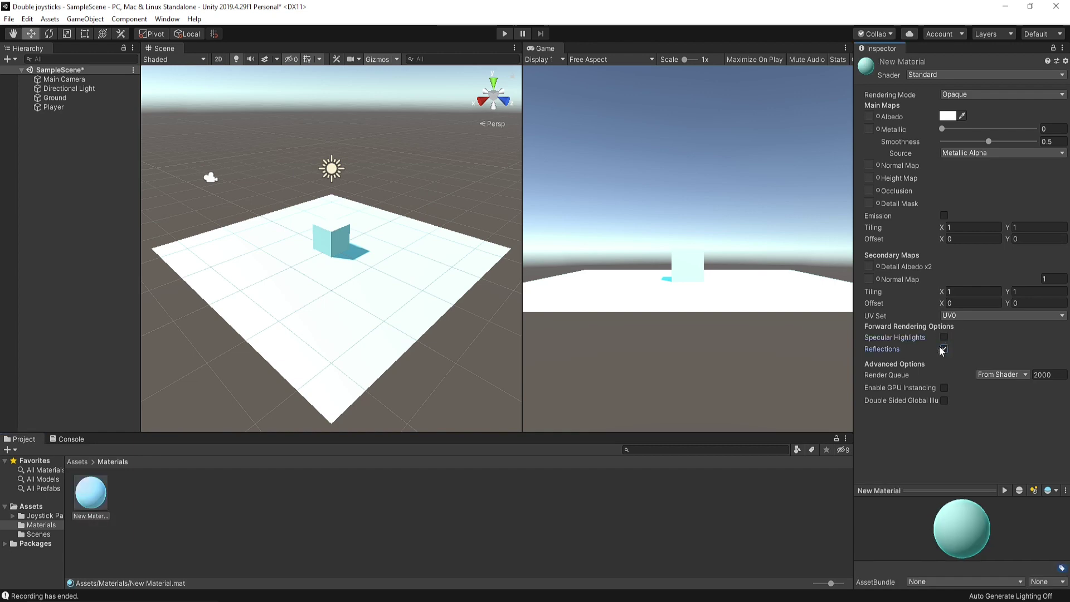
click(941, 347)
text(Ground)
key(Return)
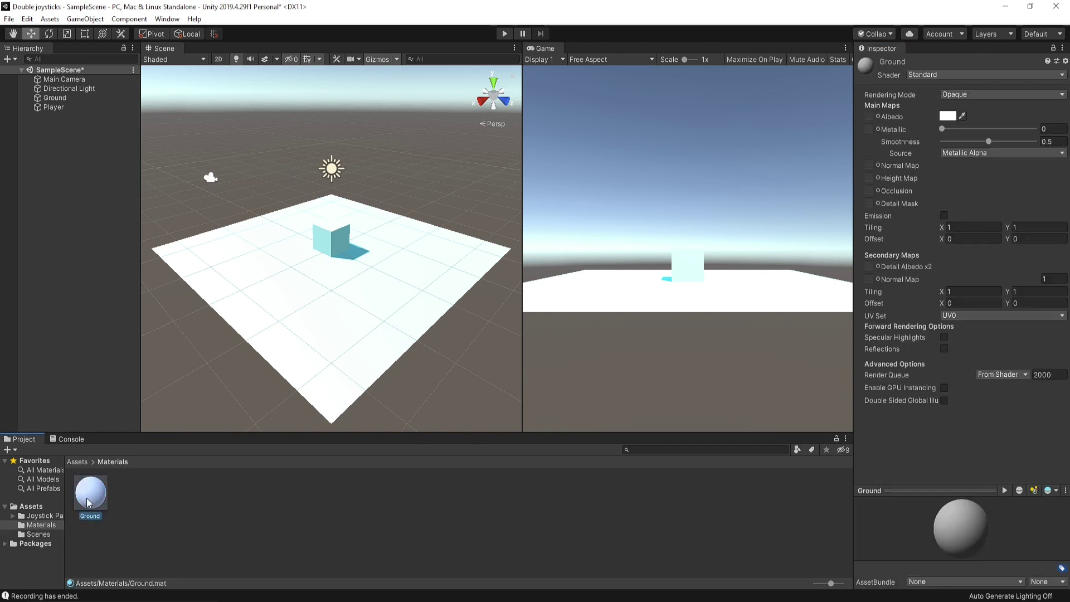
- Duplicate the Ground material and name the copy Player
key(ctrl+d)
text(Player)
key(Return)
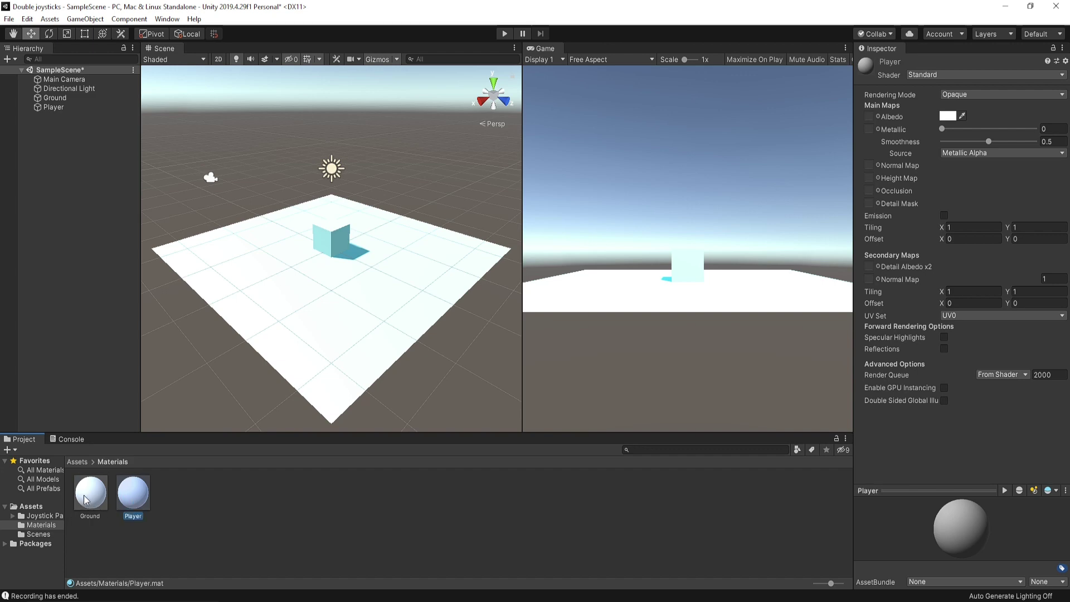
- Colour the Ground material blue (0007FF) and the Player material orange, with each applied to its matching object
key(Left)
click(943, 118)
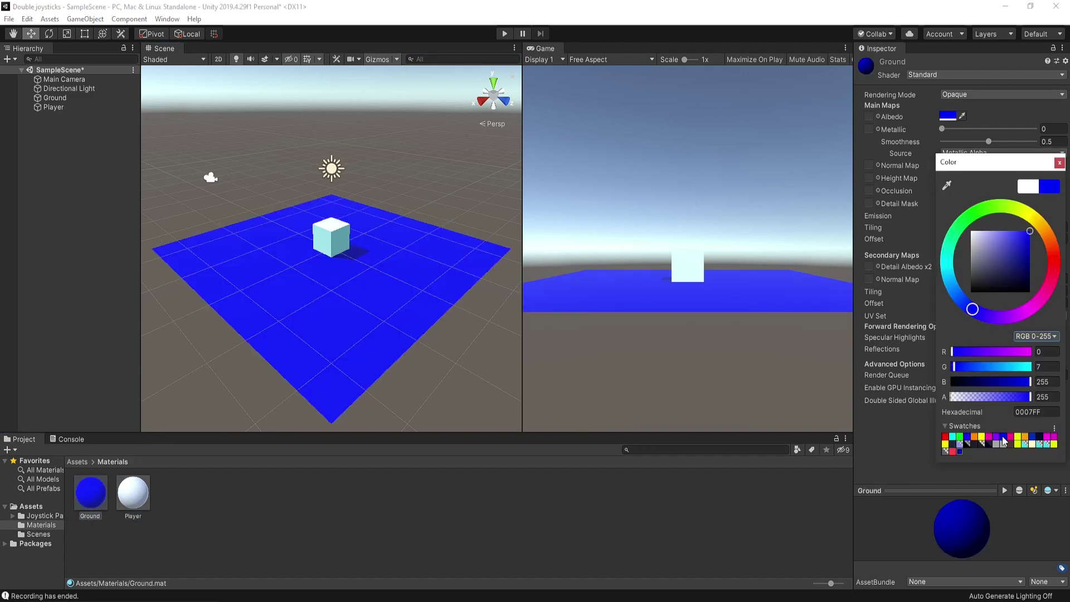
drag(141, 494, 325, 247)
click(132, 492)
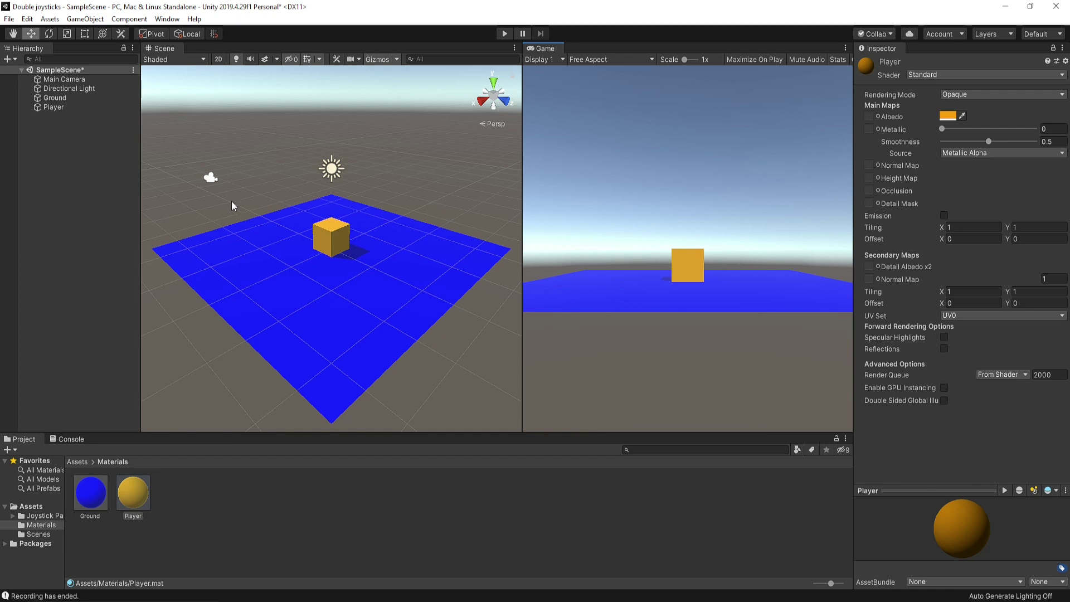
scroll(245, 220, down, 1)
scroll(273, 256, up, 2)
- Align the Main Camera with a steep overhead Scene view centred on the ground and the Player cube
click(64, 79)
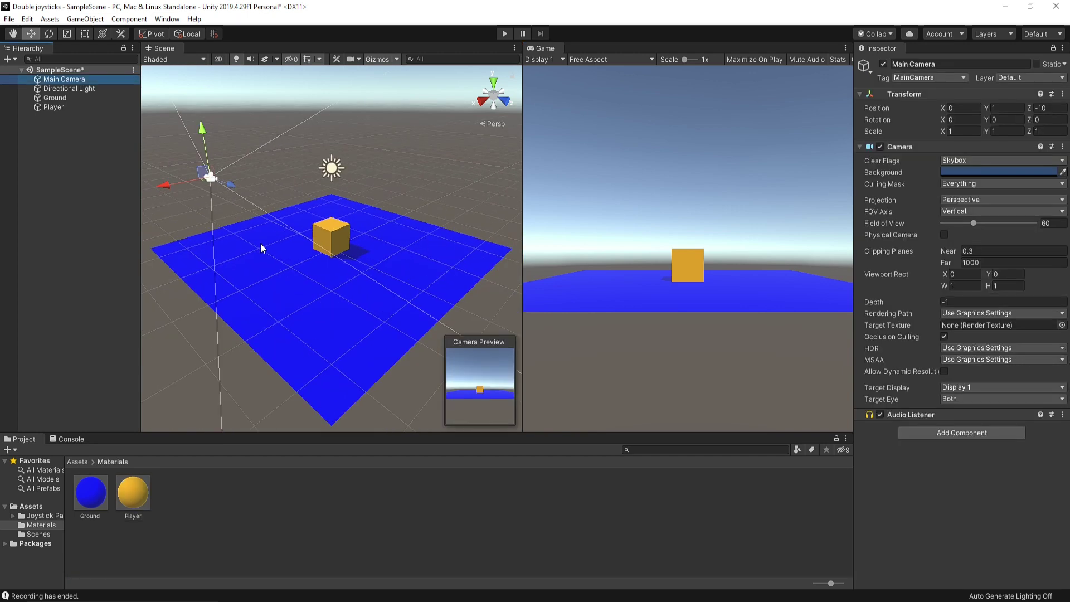
alt+drag(259, 243, 321, 406)
scroll(294, 320, down, 4)
scroll(311, 364, up, 4)
scroll(311, 364, up, 1)
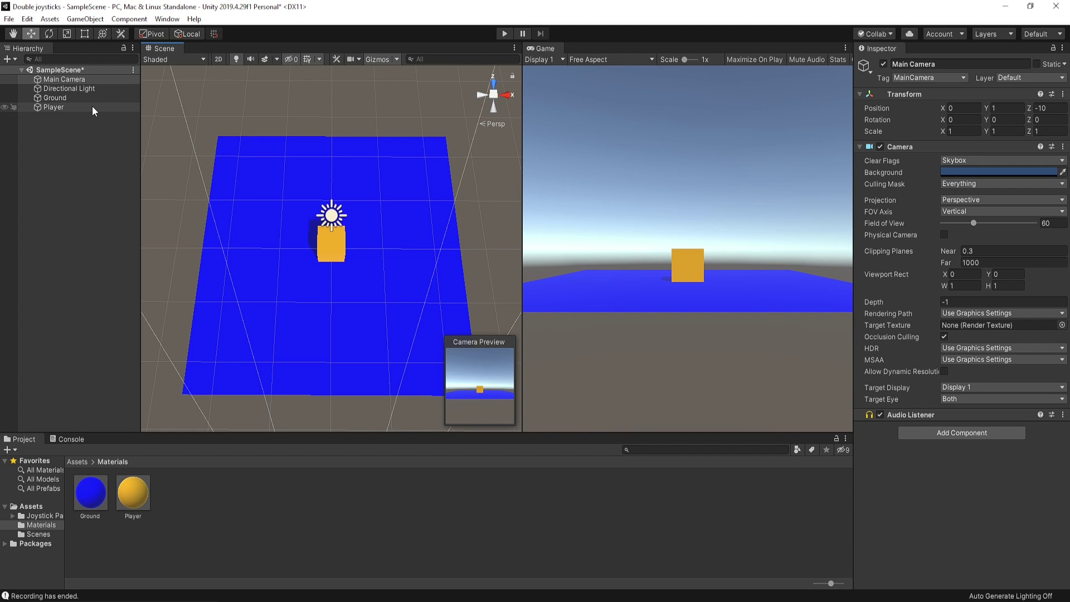
click(90, 18)
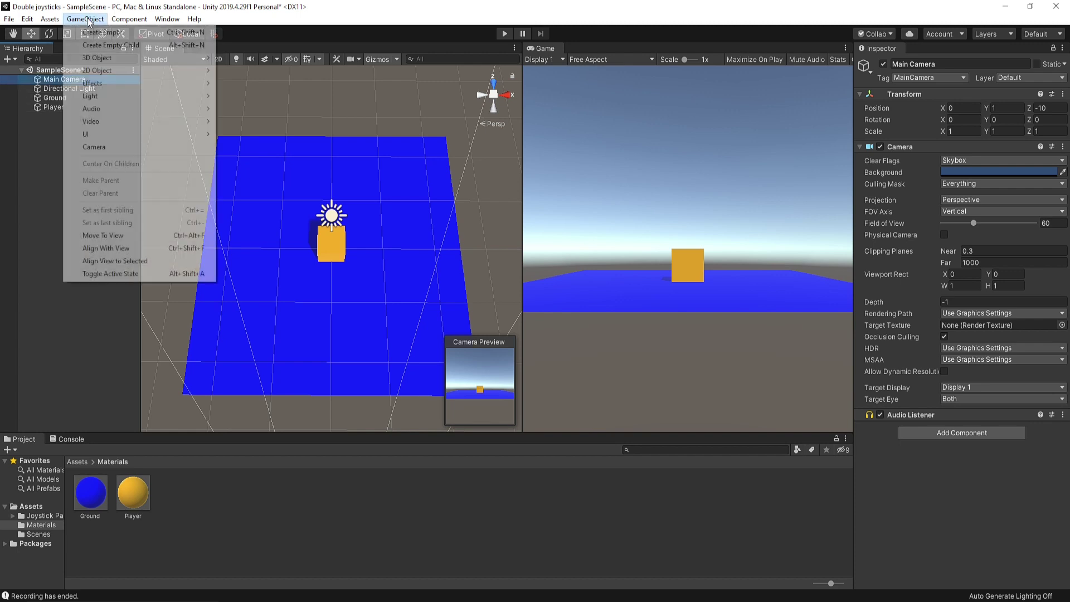
click(106, 248)
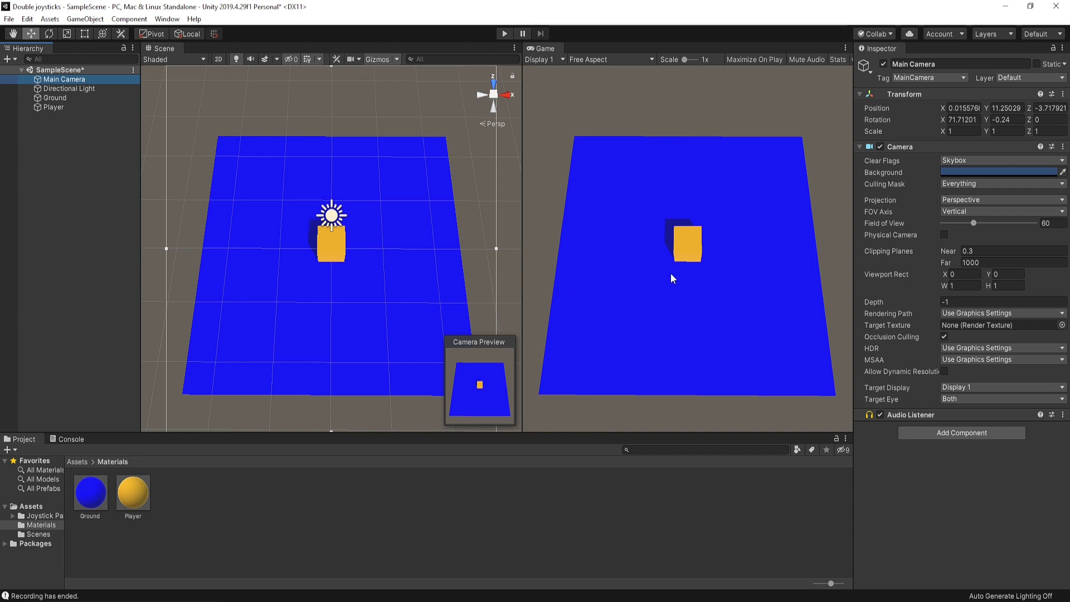
- Set the Main Camera's X rotation to 50 and move it to about Y 9.02, Z -8.49 to frame the ground
scroll(377, 278, down, 8)
alt+drag(380, 310, 221, 229)
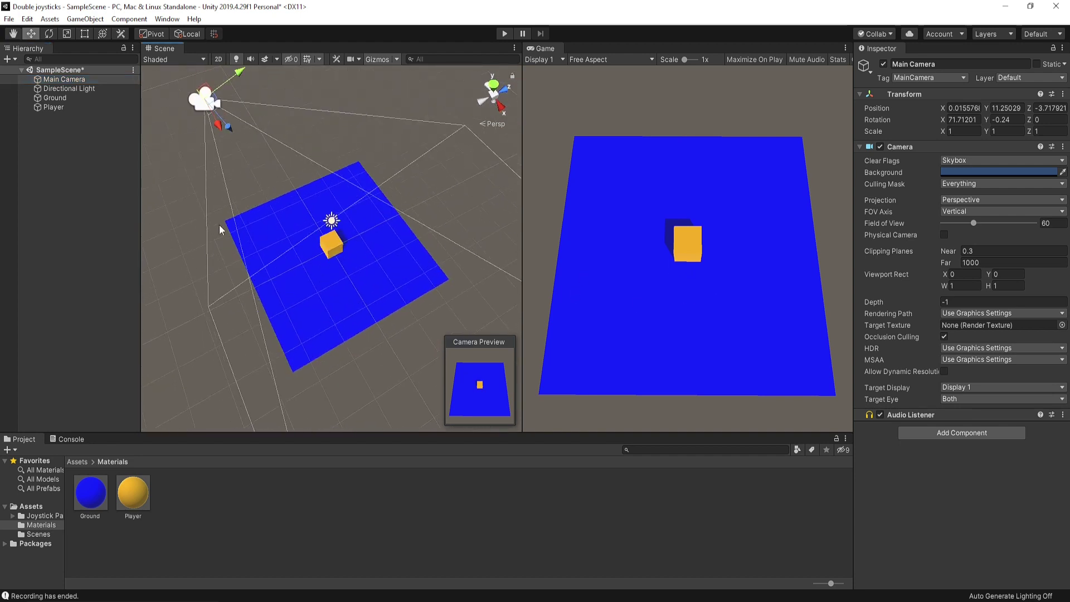
click(959, 119)
text(50)
scroll(290, 133, down, 5)
drag(273, 134, 218, 216)
drag(232, 244, 209, 244)
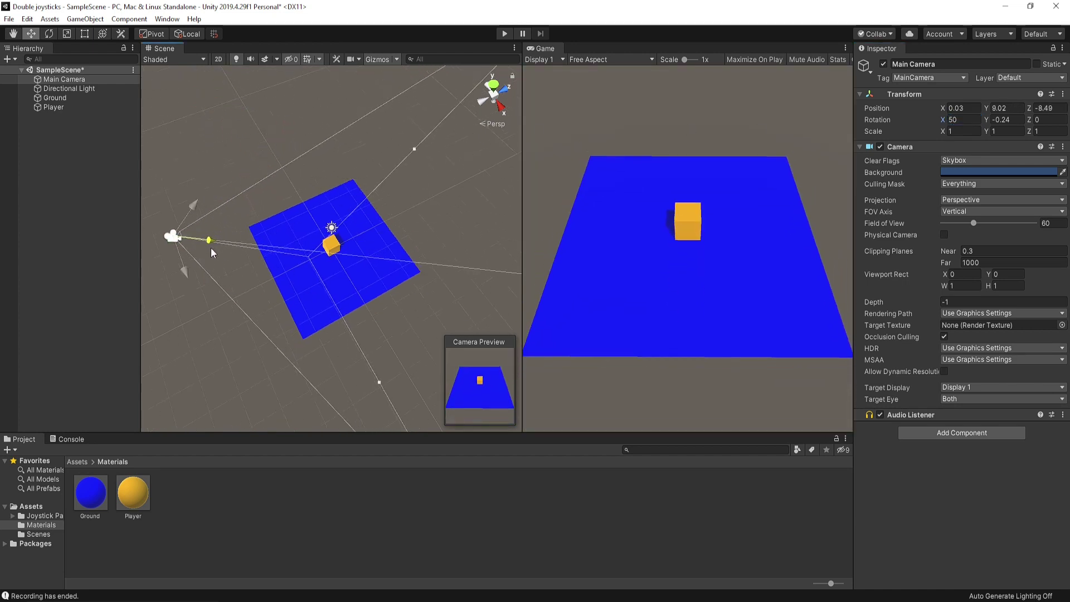
- Add a small child cube to Player as an eye on its front face, at Z about 0.489
right_click(54, 109)
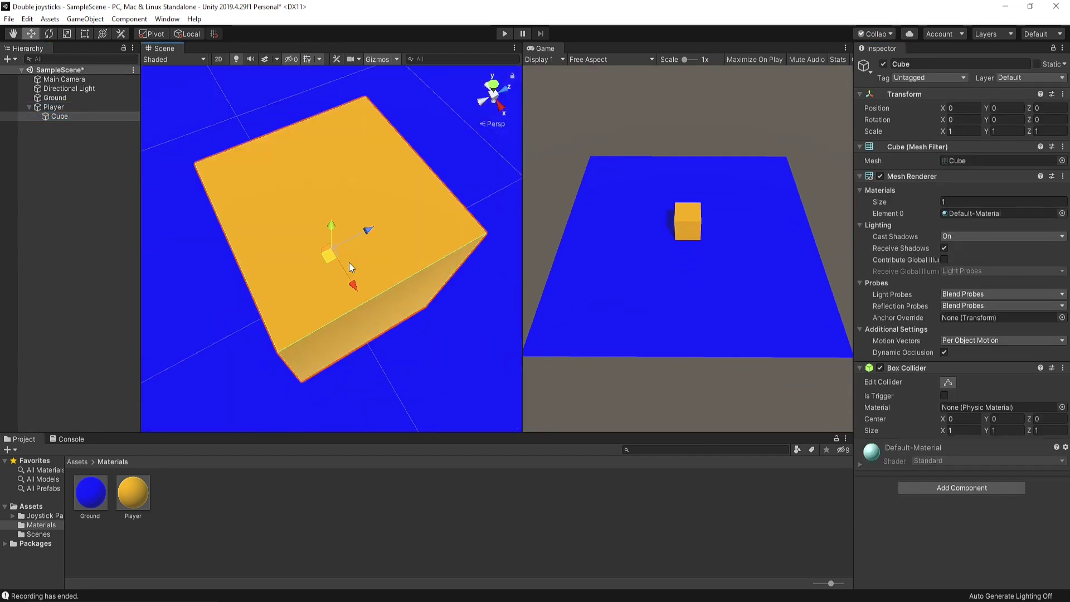
scroll(349, 263, down, 2)
alt+drag(391, 227, 327, 253)
scroll(344, 269, up, 3)
key(w)
- Duplicate the eye cube and negate its X position to mirror it as the second eye
click(87, 118)
key(ctrl+d)
click(949, 109)
text(-)
- Duplicate an eye cube and centre the copy at X position 0 as the mouth
click(68, 125)
key(ctrl+d)
click(960, 109)
text(0r)
- Thin the three face cubes together along Z so they sit nearly flush with the Player's front
click(104, 216)
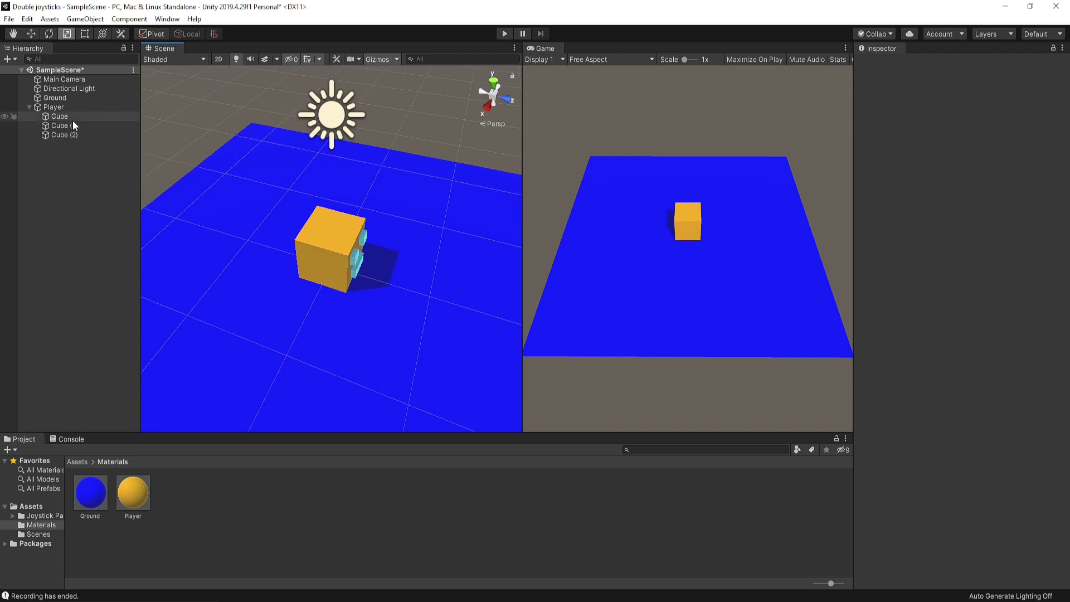
click(60, 115)
shift+click(64, 135)
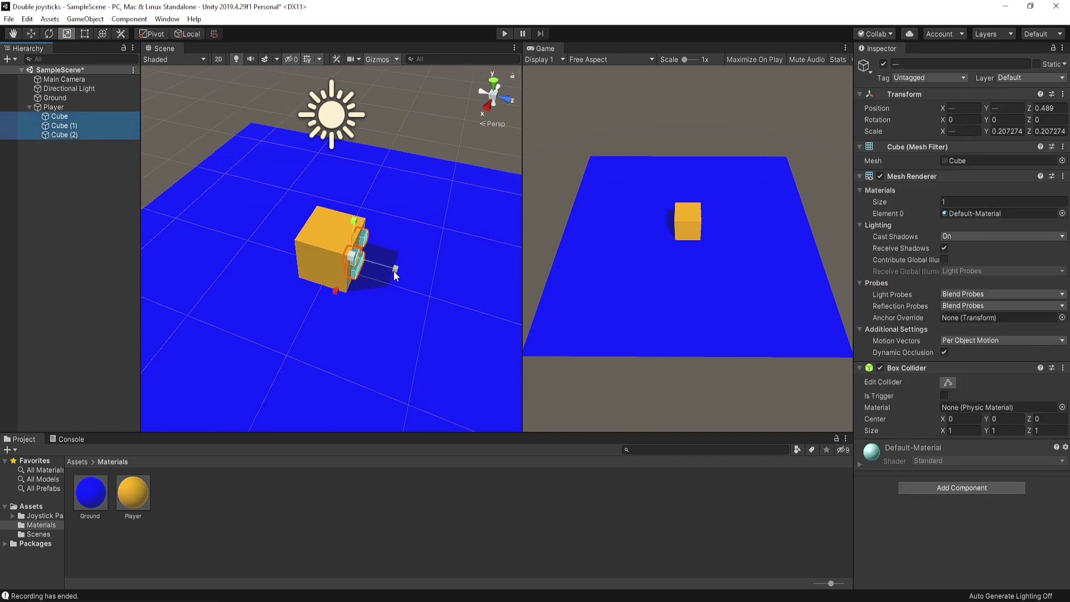
click(56, 179)
scroll(234, 210, down, 2)
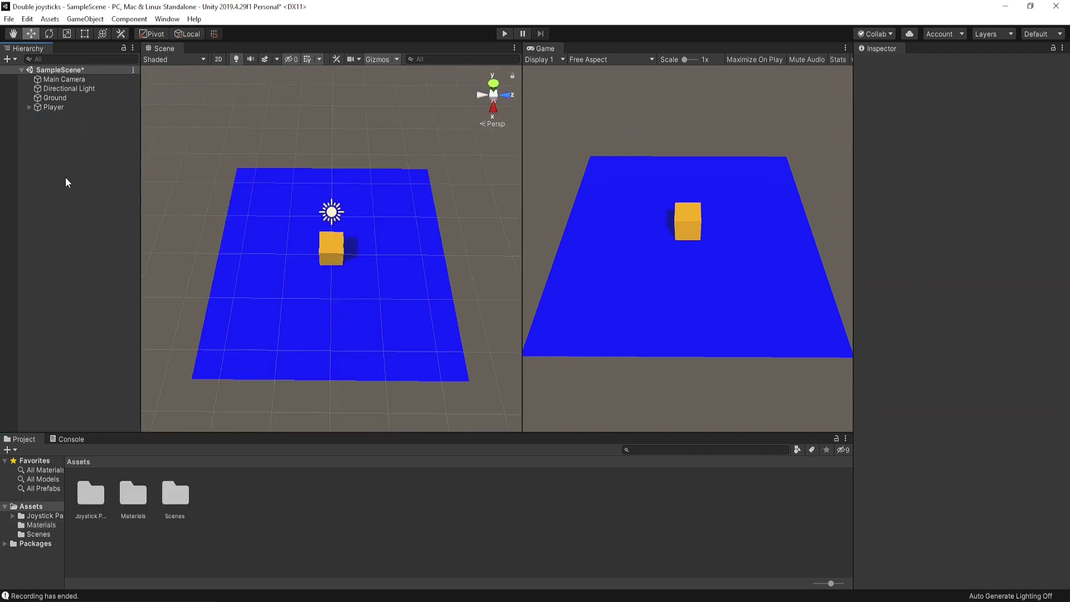
- Add a UI Canvas and set its scaler to Scale With Screen Size with a 1920 x 1080 reference resolution
right_click(65, 179)
mouse_move(128, 375)
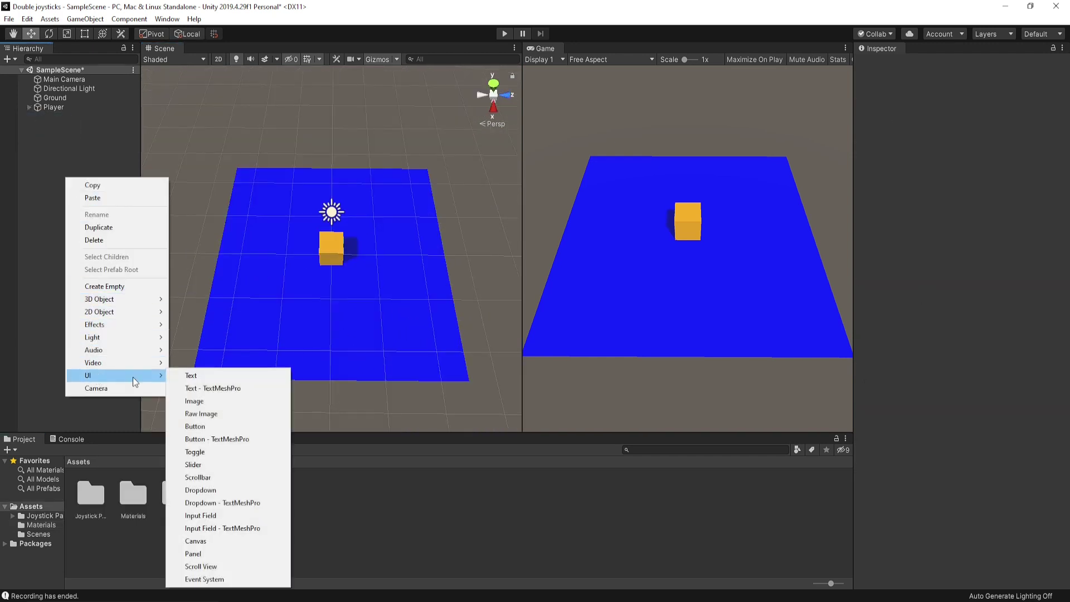
click(217, 540)
click(961, 309)
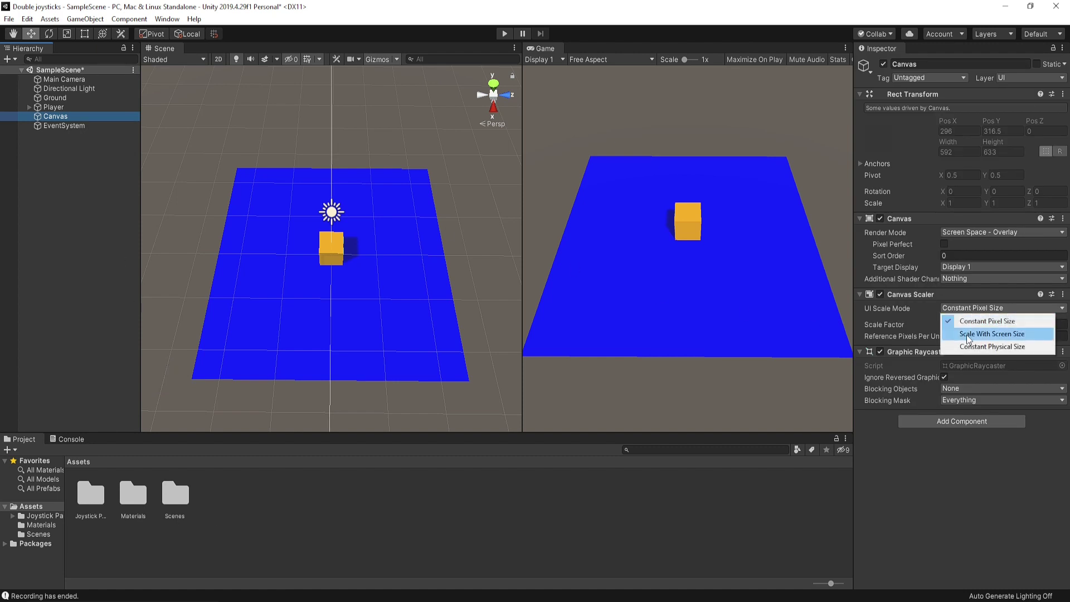
click(964, 332)
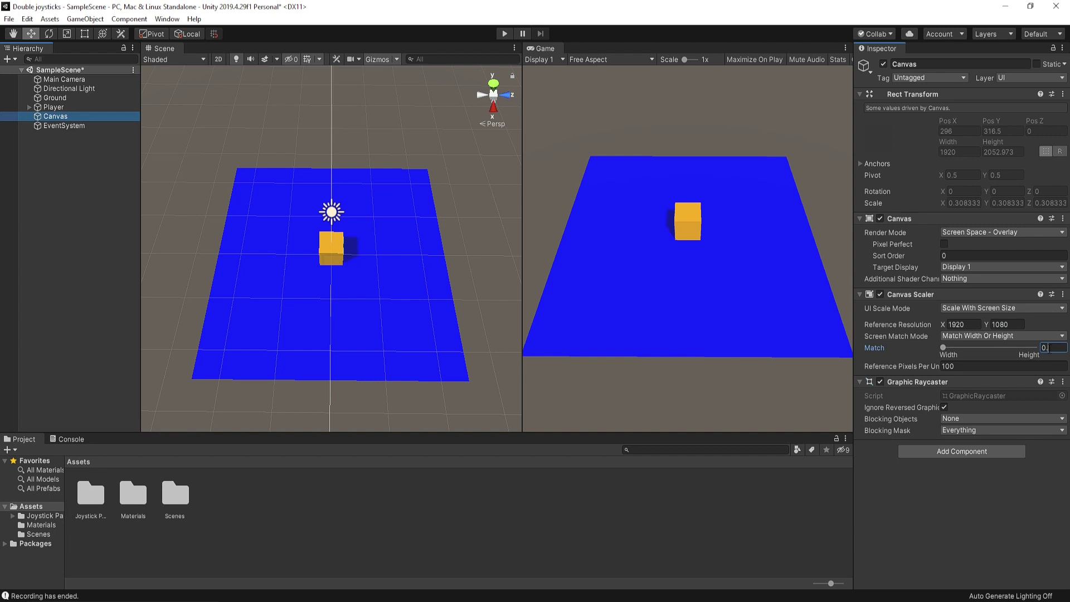
click(56, 115)
- Place the Fixed Joystick prefab from the Joystick Pack's Prefabs folder inside the Canvas
double_click(85, 493)
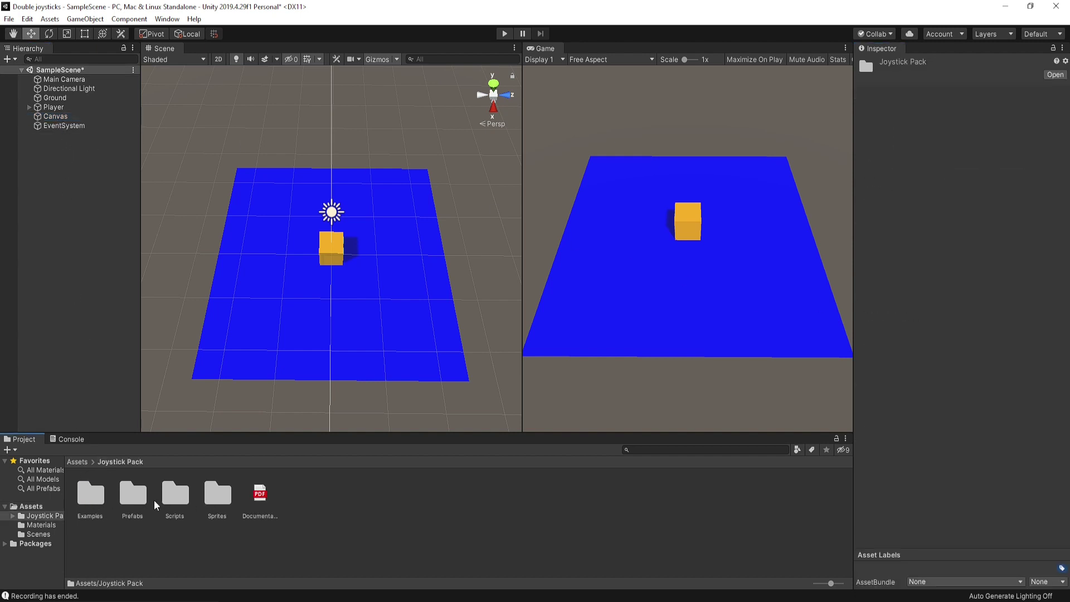
double_click(139, 495)
drag(132, 497, 93, 261)
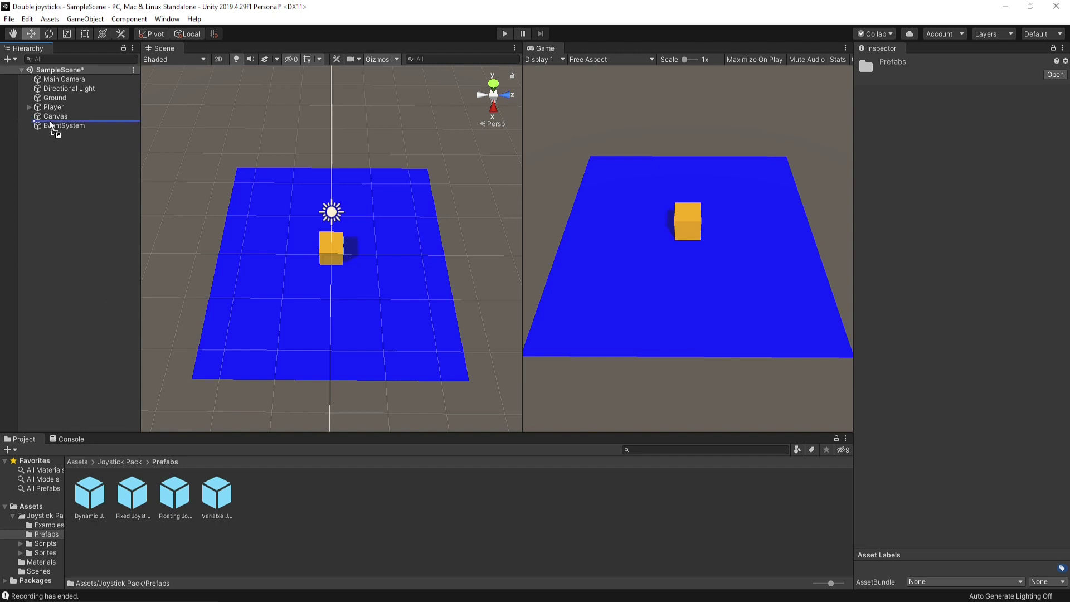
drag(51, 125, 49, 115)
- Lower the joystick to Pos Y 243 in the 2D Scene view and rename it Move Joystick
scroll(363, 233, down, 1)
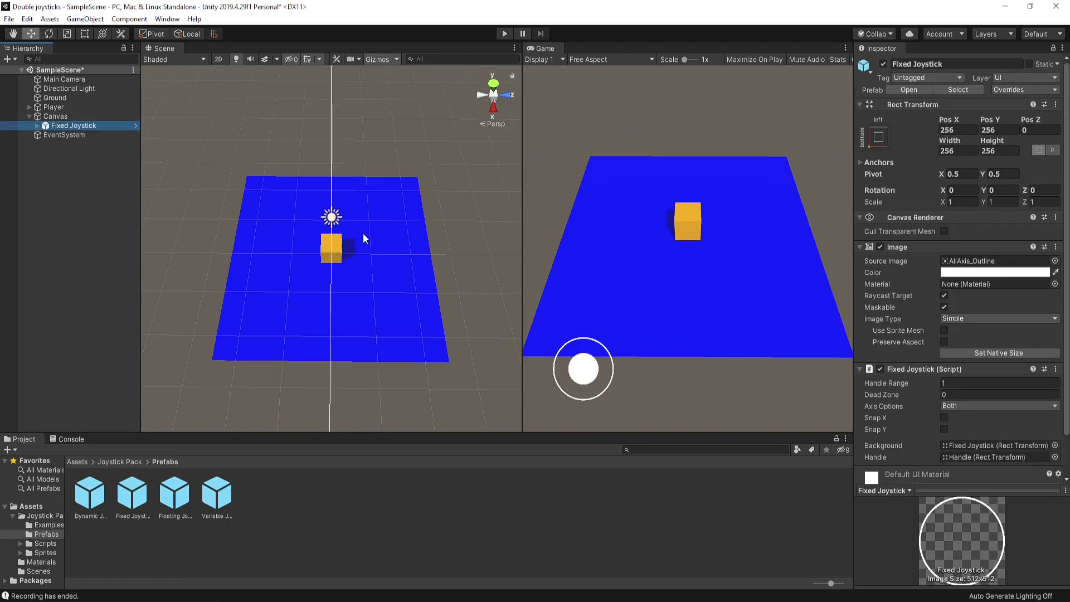
key(f)
click(217, 59)
drag(281, 314, 281, 317)
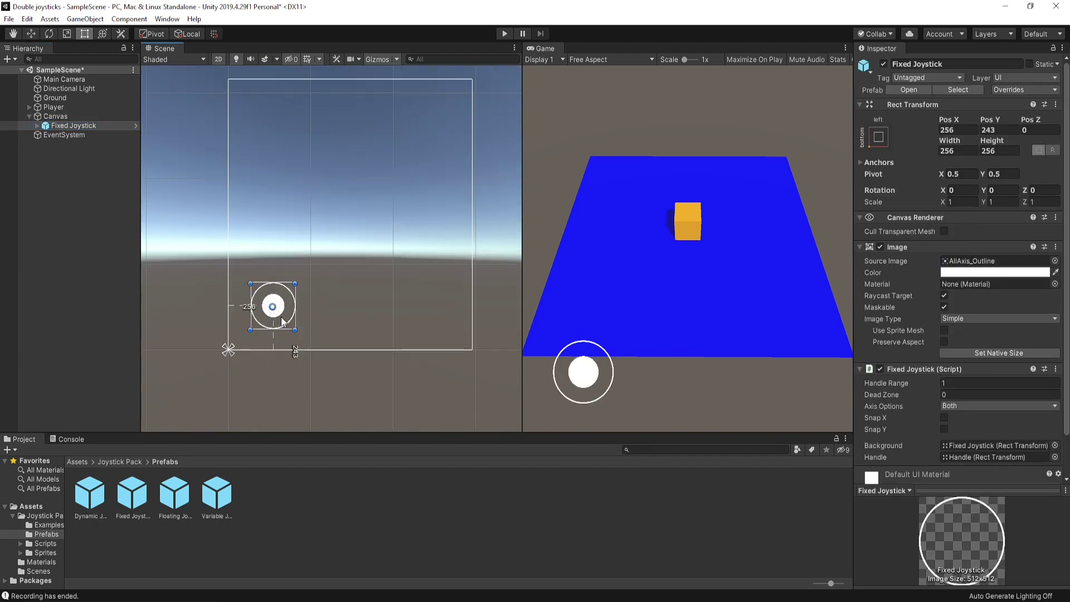
key(F2)
text(Move Joystick)
key(Return)
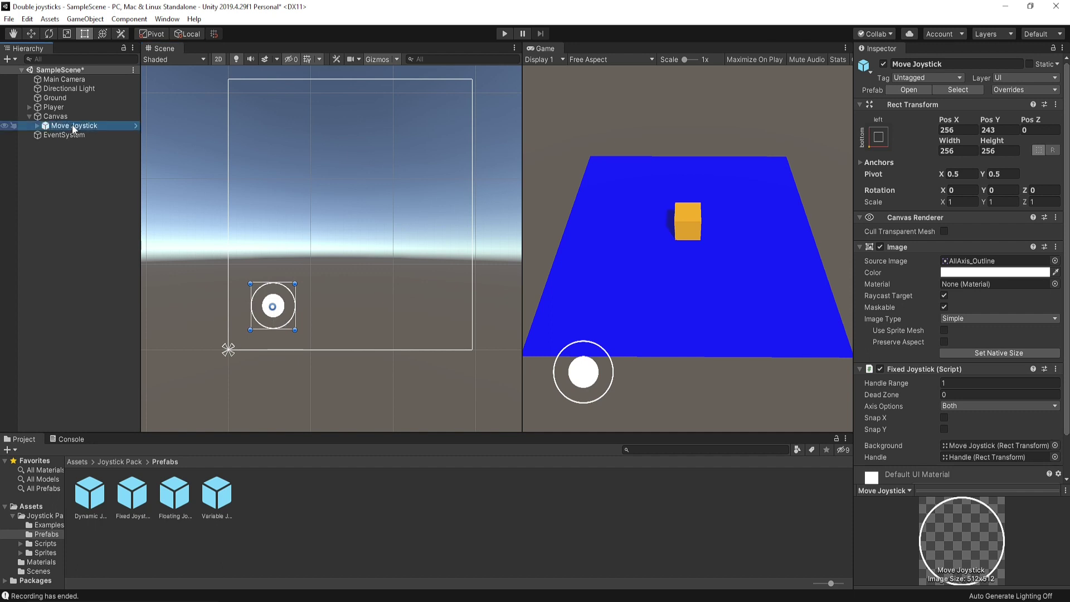
- Duplicate the Move Joystick inside the Canvas and rename the copy Aim Joystick
key(ctrl+d)
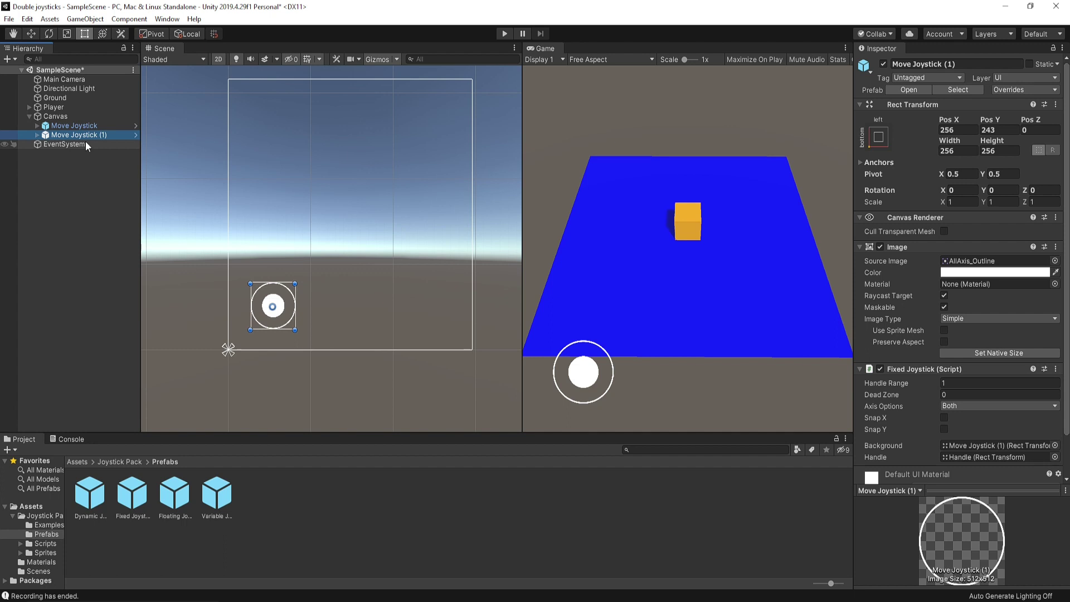
key(F2)
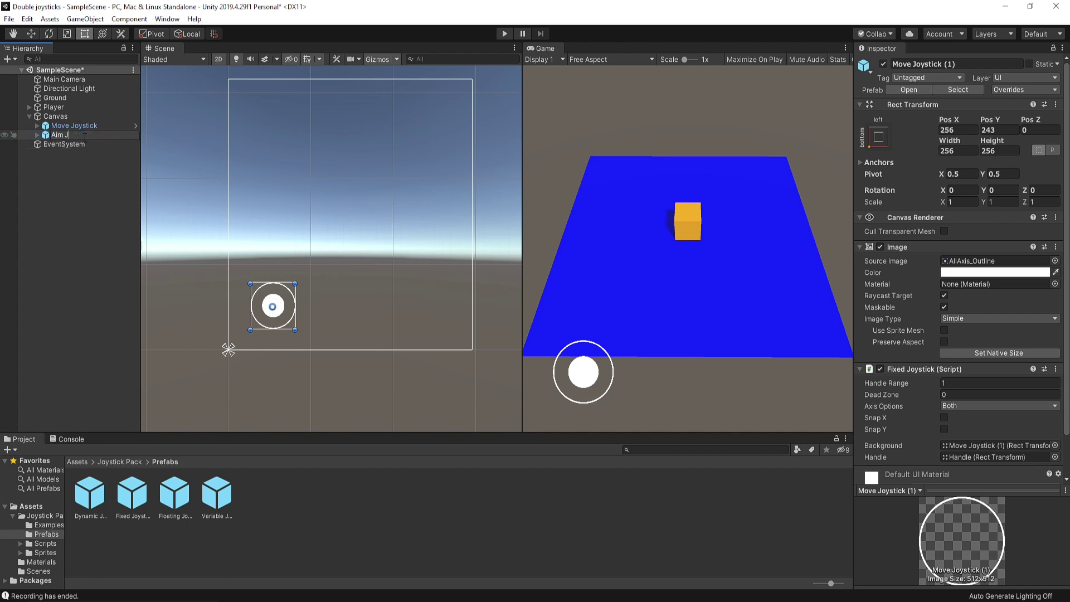
text(Aim Joystick)
key(Return)
- Anchor the Aim Joystick to the Canvas's bottom right and place it in that corner, level with the Move Joystick
click(879, 136)
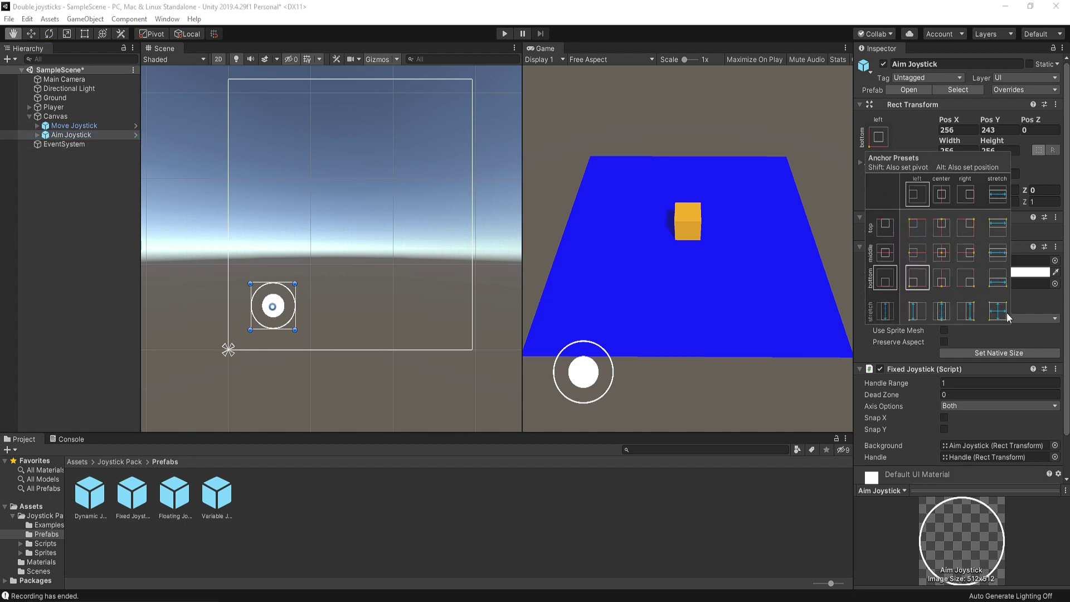
alt+click(968, 283)
scroll(460, 316, up, 2)
click(450, 331)
drag(454, 333, 440, 310)
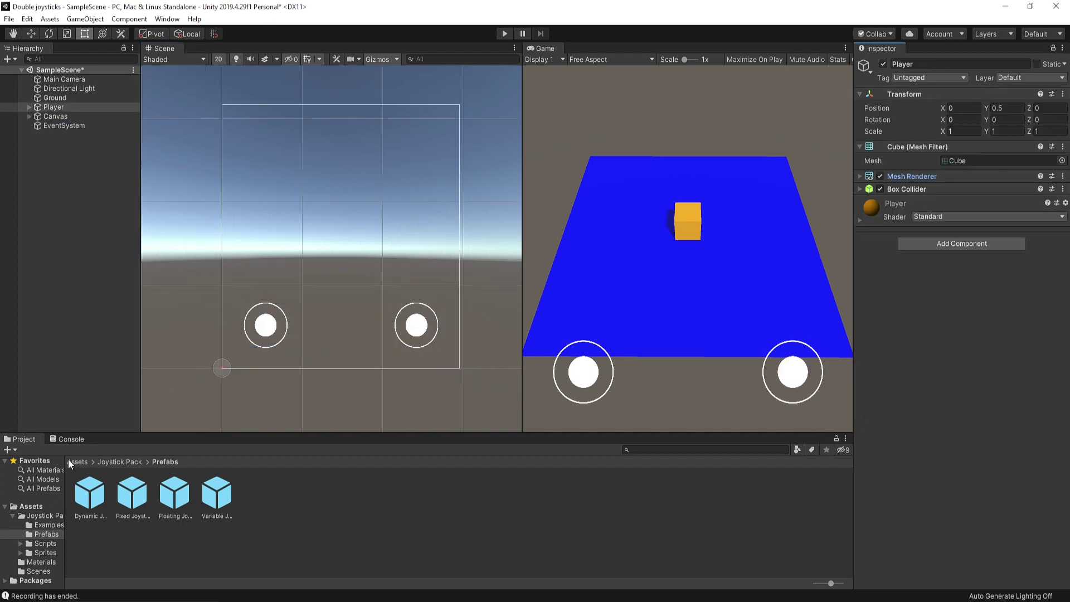
- Create a new C# script named Player in the root Assets folder
click(69, 461)
right_click(215, 487)
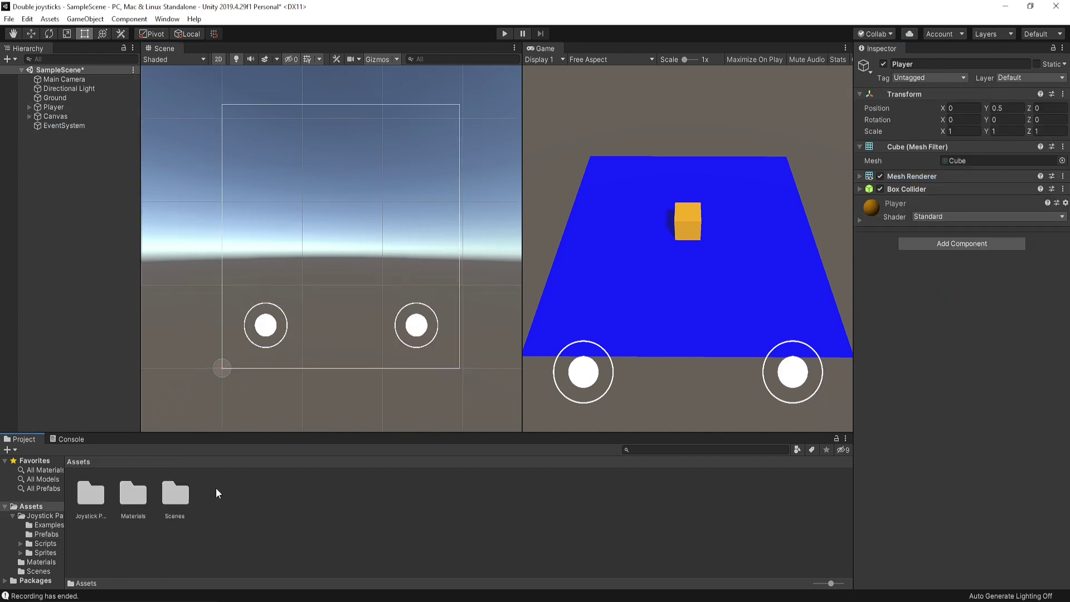
mouse_move(334, 202)
click(399, 196)
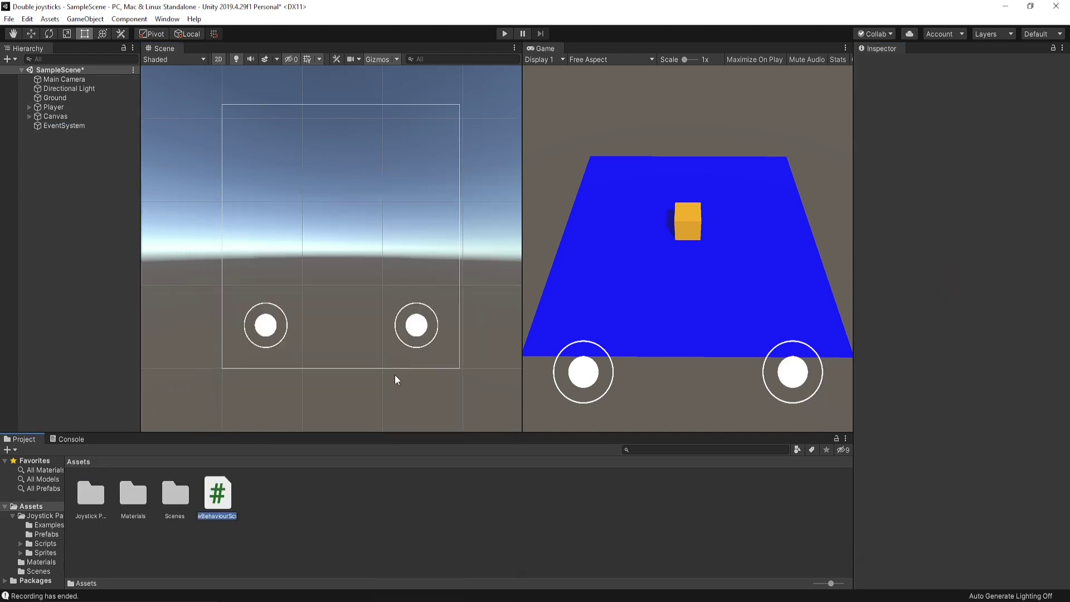
text(Player)
key(Return)
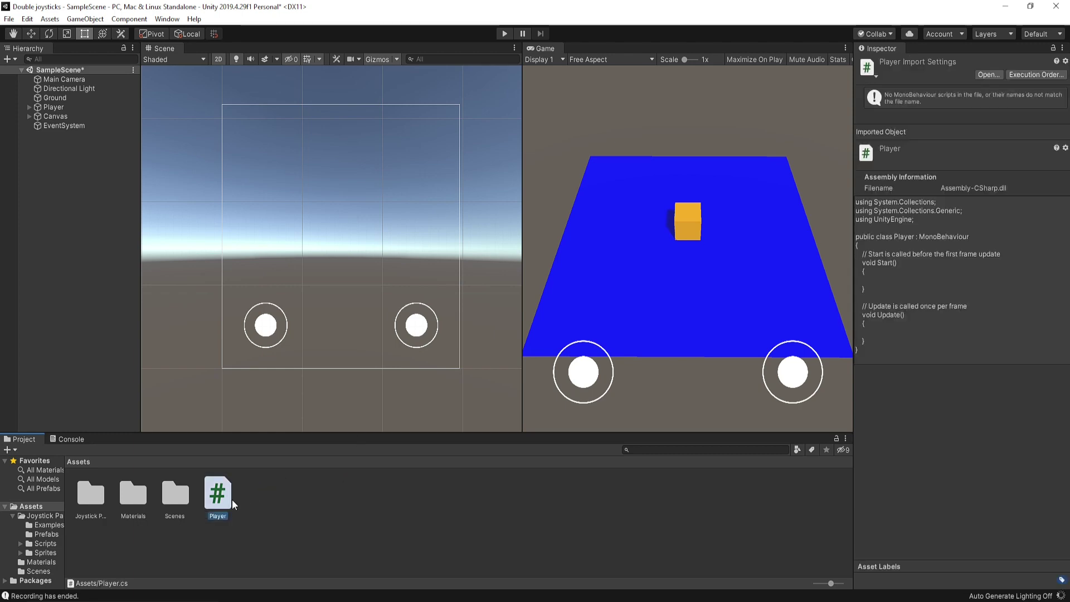
- Open the Player script in Visual Studio and remove the default Start and Update methods with their comments
double_click(226, 501)
drag(82, 185, 163, 354)
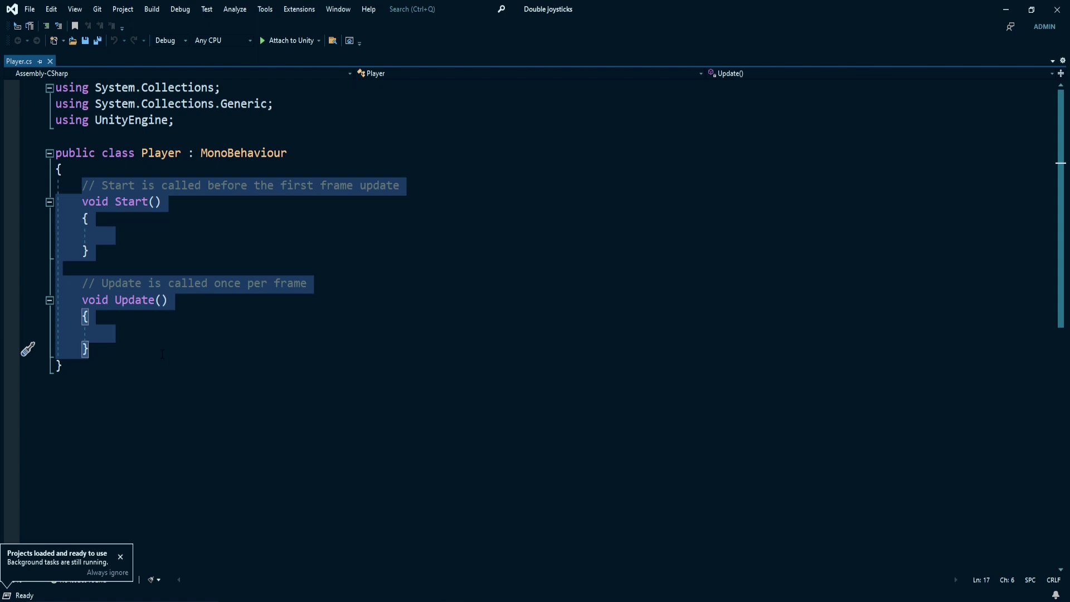
key(BackSpace)
- Declare two public FixedJoystick fields in the Player class, moveJoystick and aimJoystick
text(public FixedJoystick move)
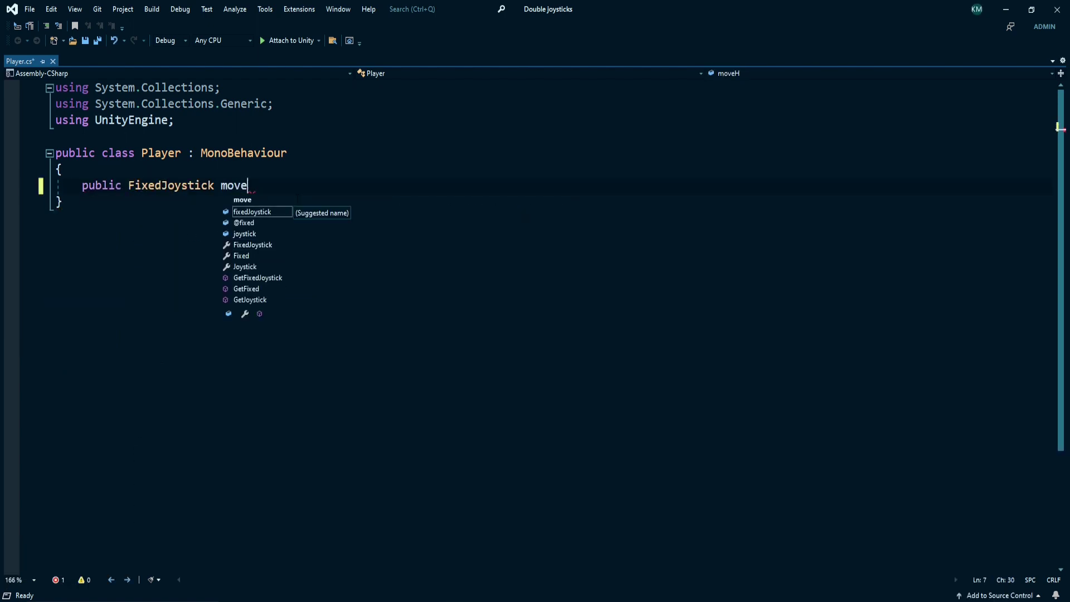
text(Joystick;)
key(Return)
text(public FixedJoystick aim)
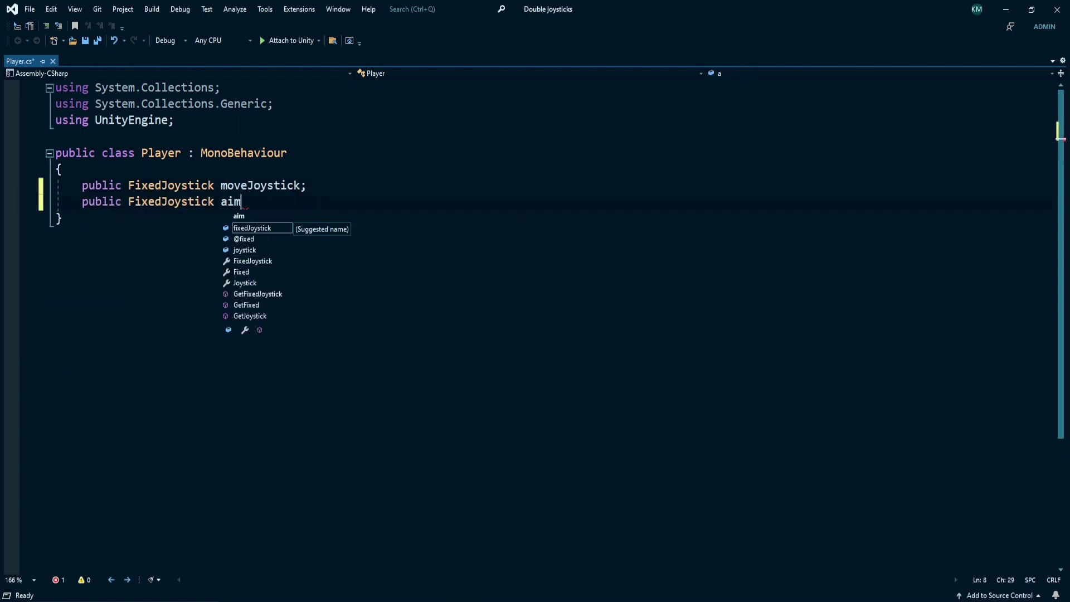
text(Joystick;)
key(Return)
key(Return)
- Declare a Vector3 field moveVelocity and a public Rigidbody field rb below the joystick fields
text(Vector3 move)
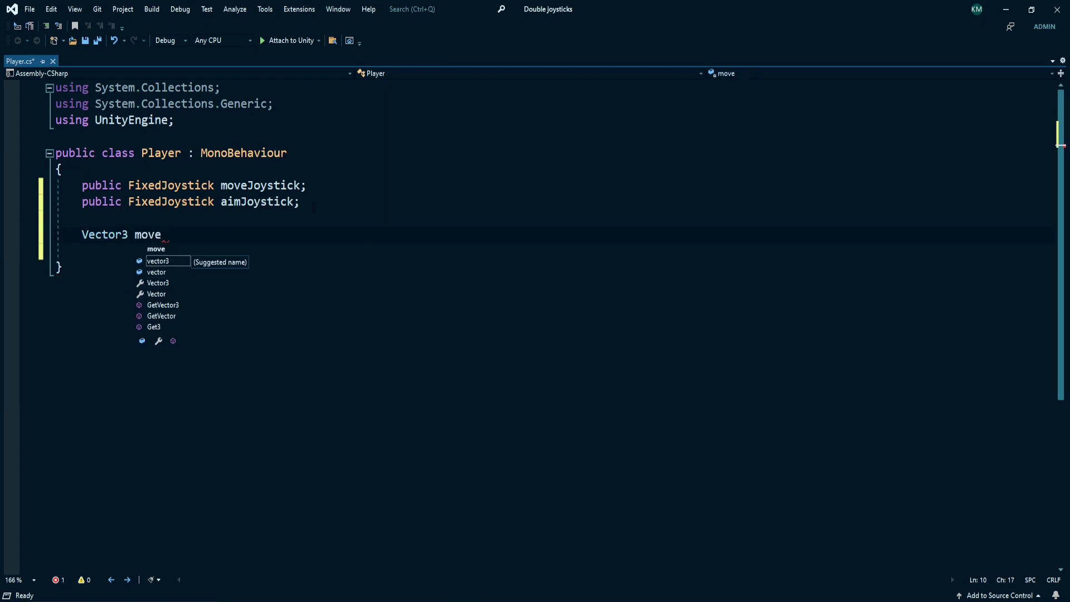
text(Velocity;)
key(Return)
text(pu)
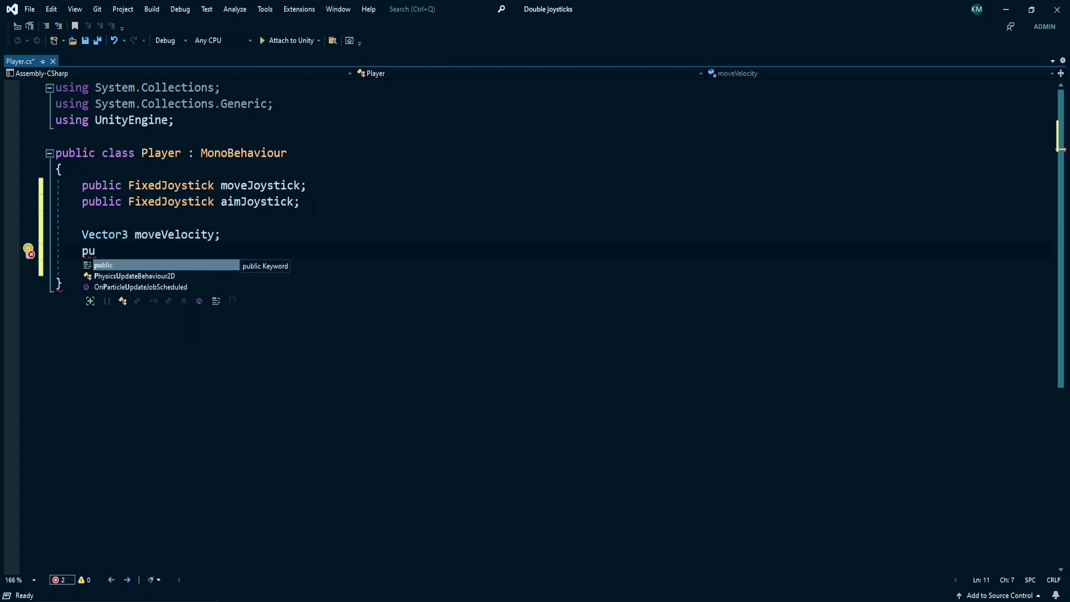
text(blic Rigidbody rb;)
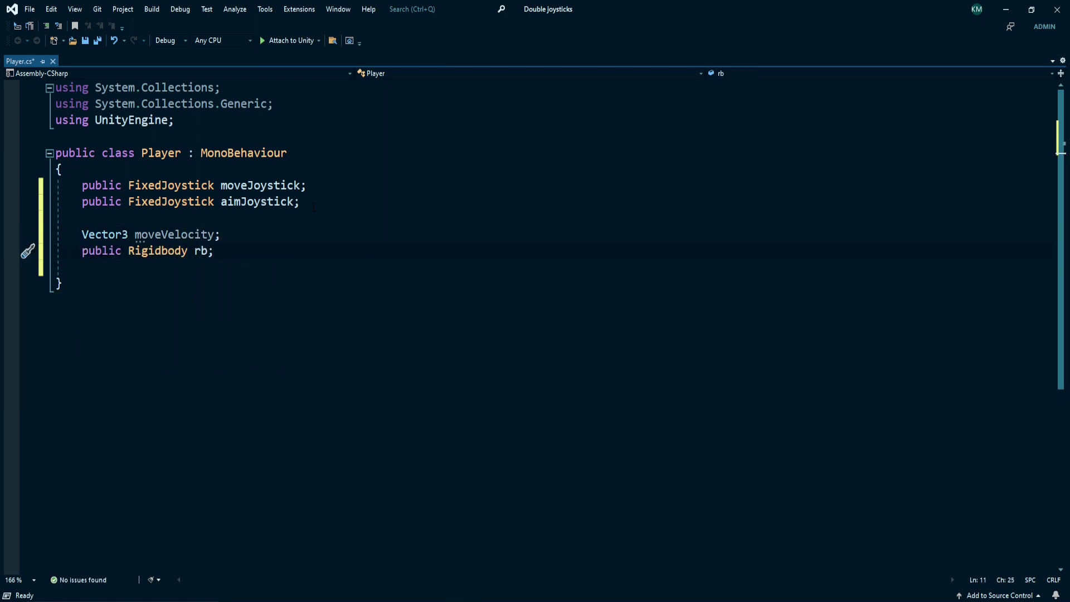
key(Return)
key(Return)
- Declare the public float fields moveSpeed and fireSpeed below the Rigidbody field
text(public float moveSpeed;)
key(Return)
text(public float )
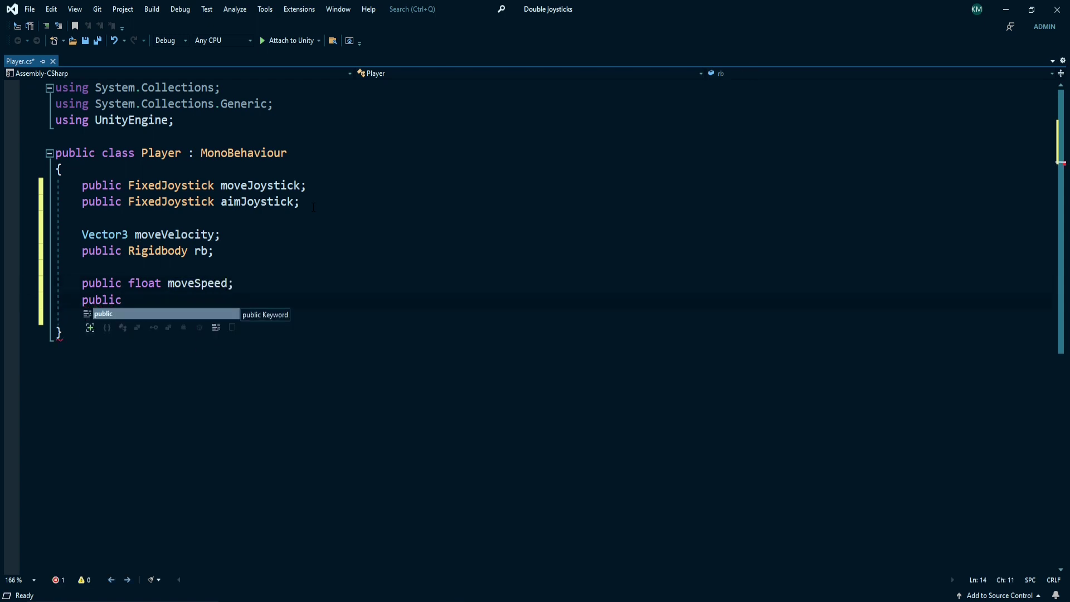
text(fireSpeed)
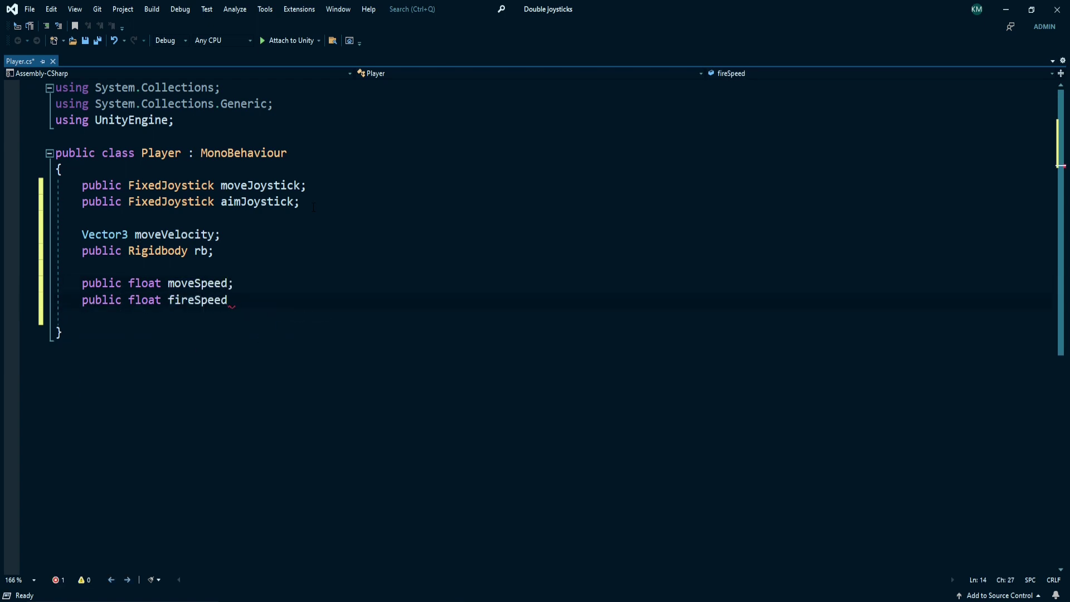
text(;void st)
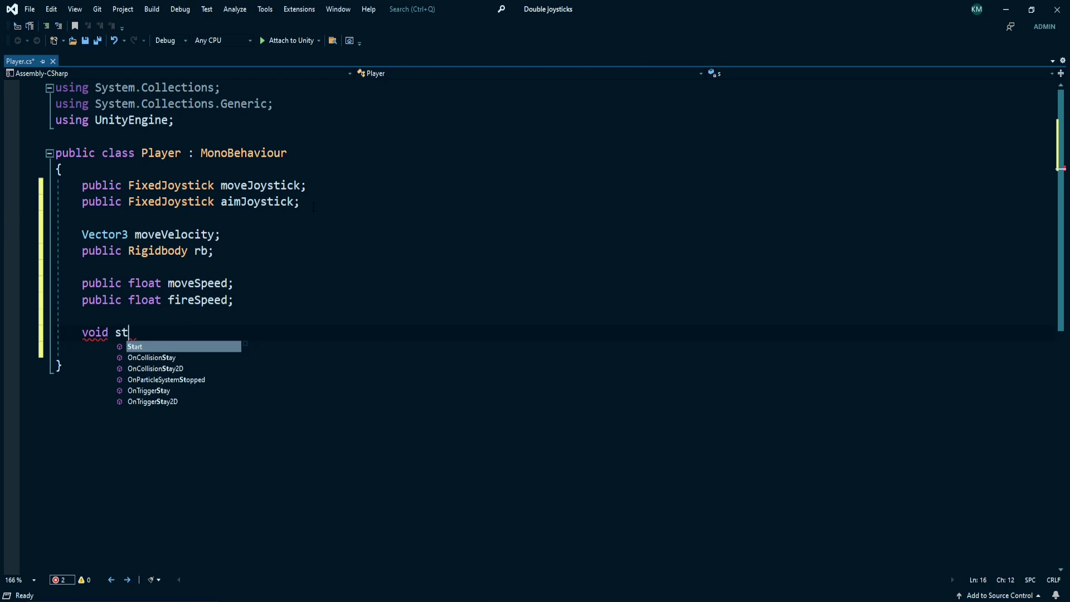
- Add a private Start method that assigns rb with GetComponent<Rigidbody> ()
key(Tab)
text(rb = get)
key(Tab)
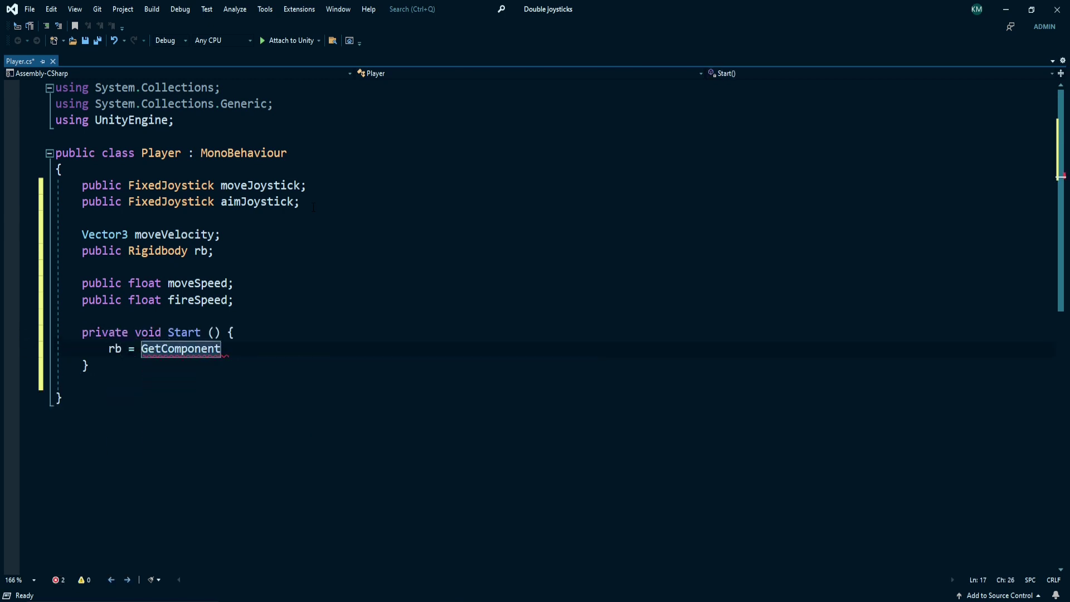
text(<Rigidbody>();)
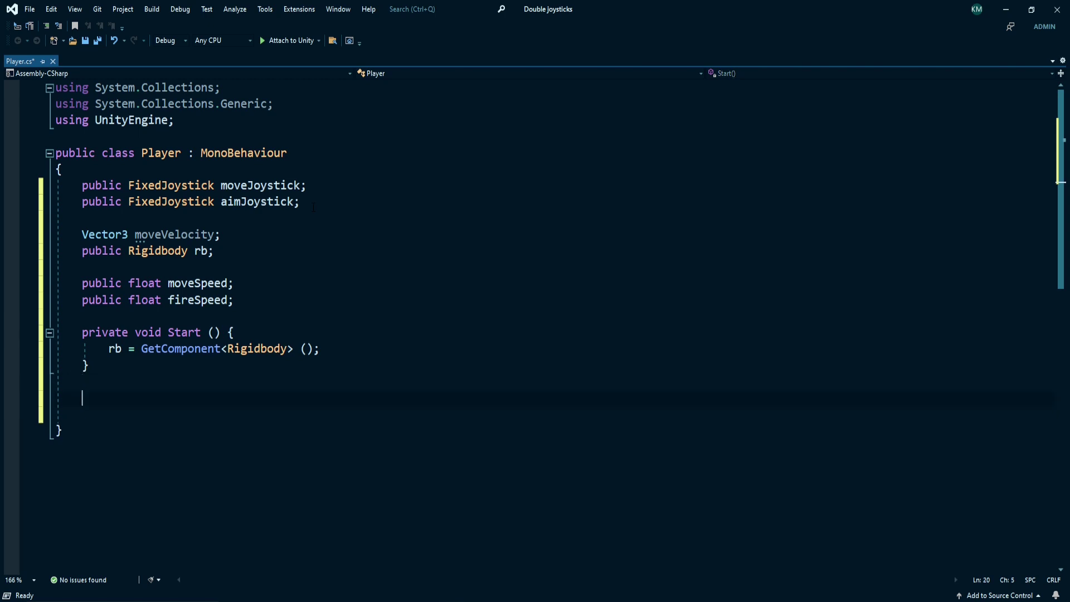
text(Upd)
- Add a private Update method that sets moveVelocity to new Vector3 (moveJoystick.Horizontal, 0f, moveJoystick.Vertical)
key(Tab)
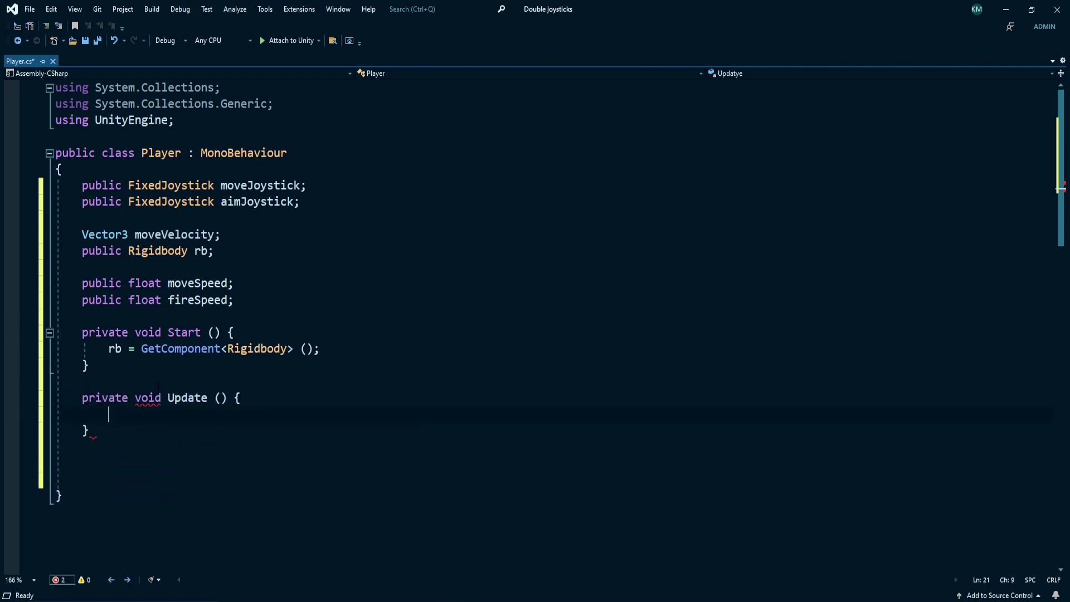
text(mov)
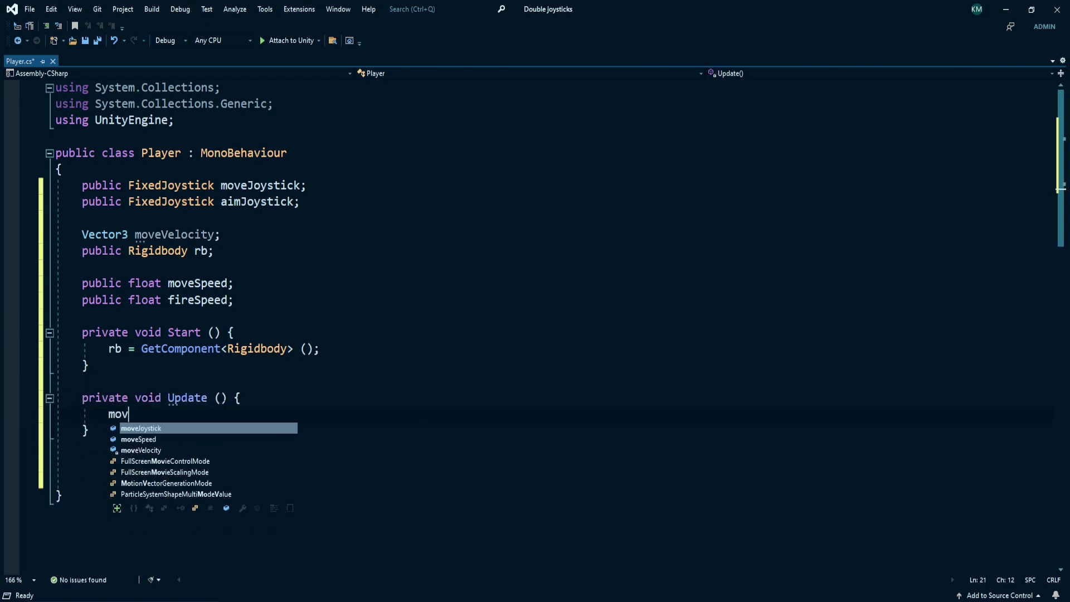
key(BackSpace)
key(BackSpace)
key(BackSpace)
text(moveVel = new vec)
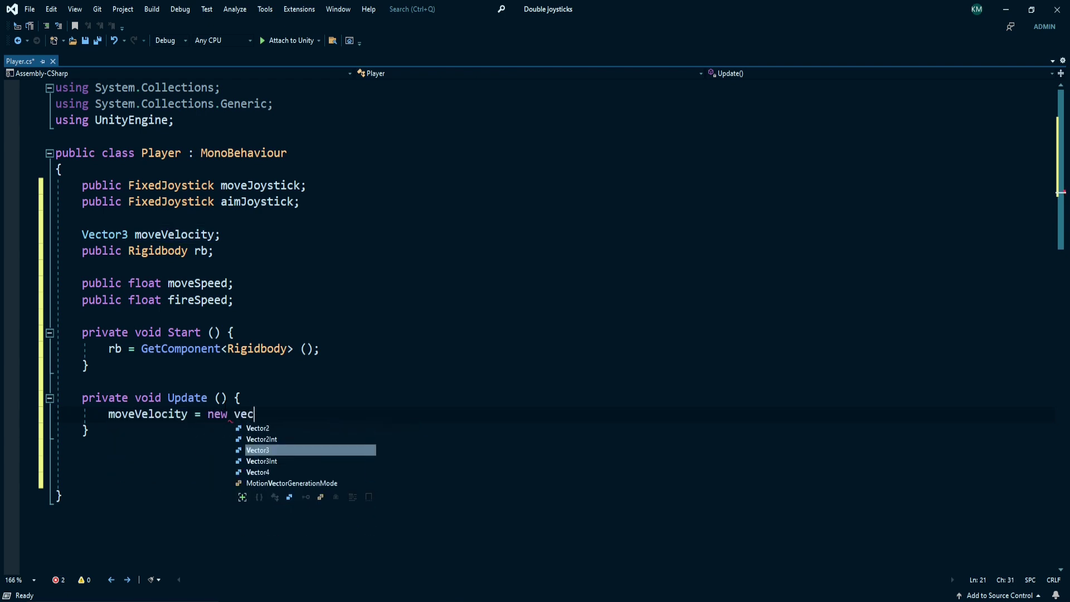
key(Tab)
text((move)
text(Joystick.Horizontal)
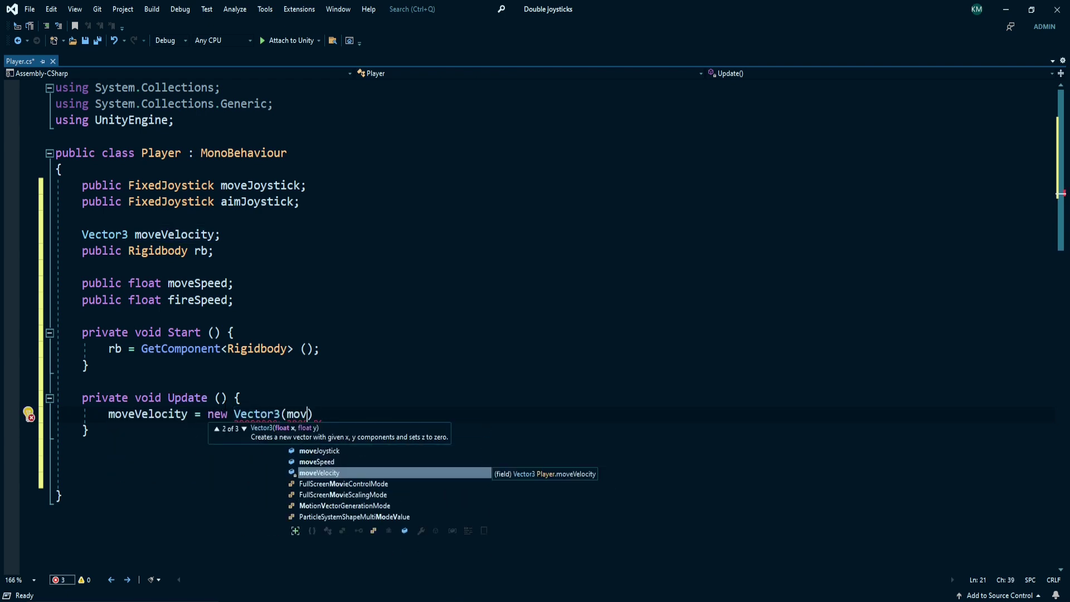
text(, 0f, moveJoystick.Vertical);)
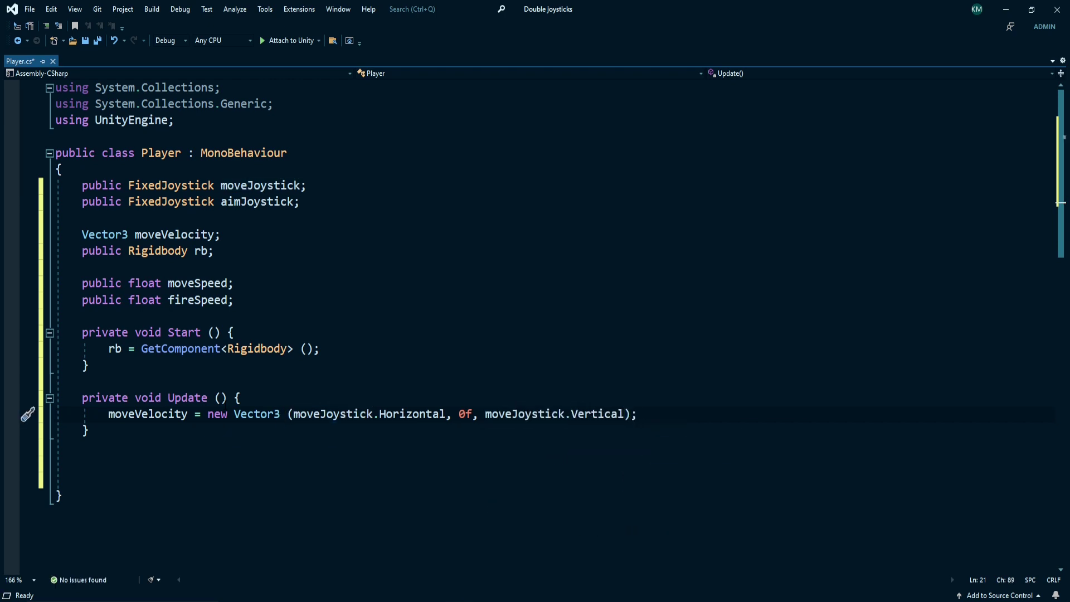
- In Update, declare Vector3 moveInput as new Vector3 (moveVelocity.x, 0f, moveVelocity.z)
scroll(279, 435, down, 1)
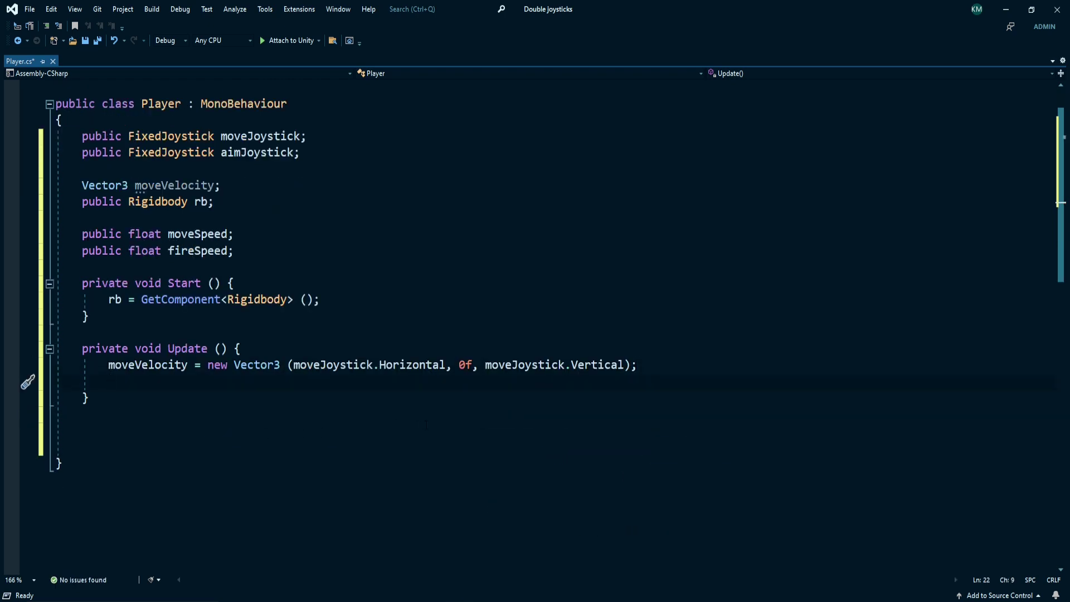
text(Vector3)
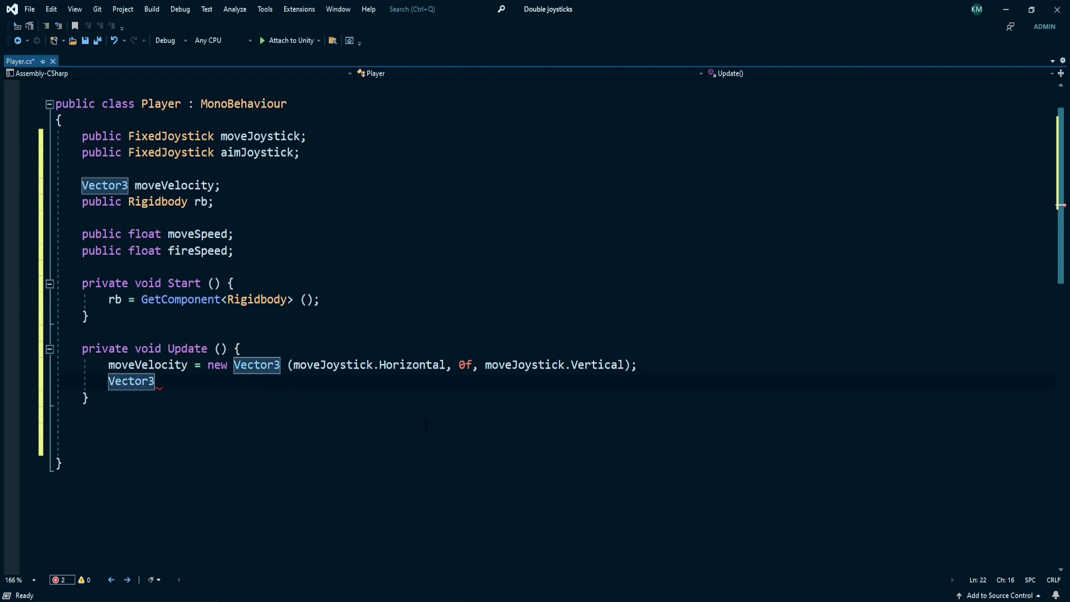
text( moveInput)
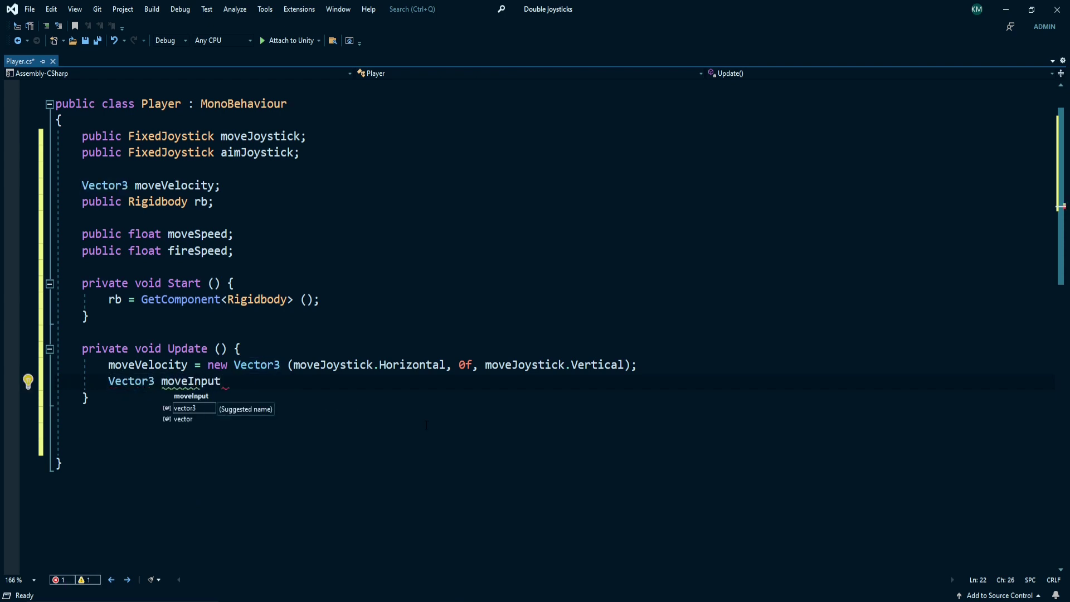
text( = new Vector3 )
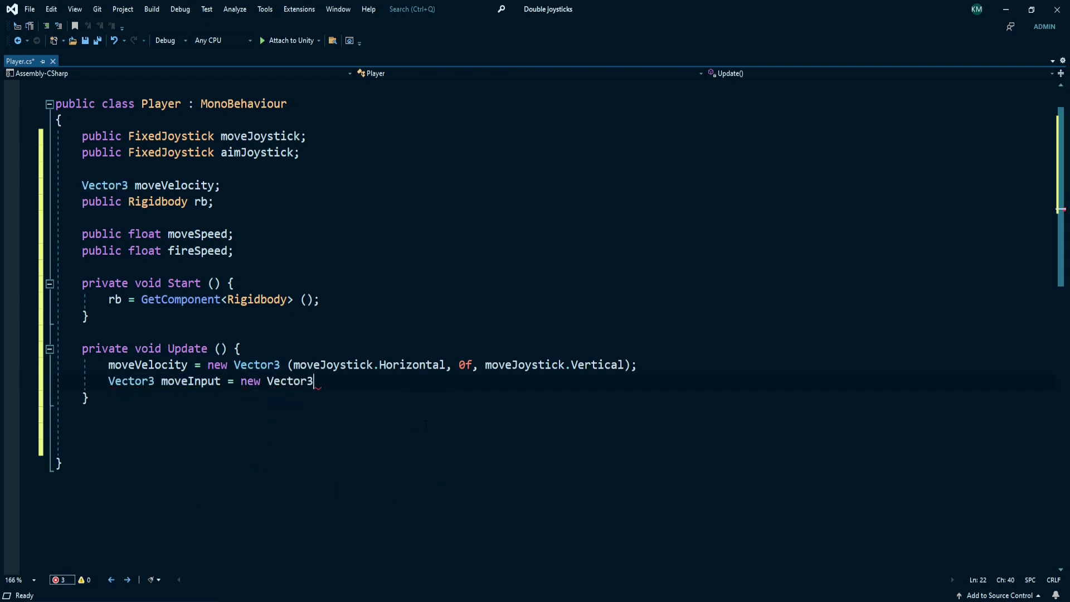
text((mov)
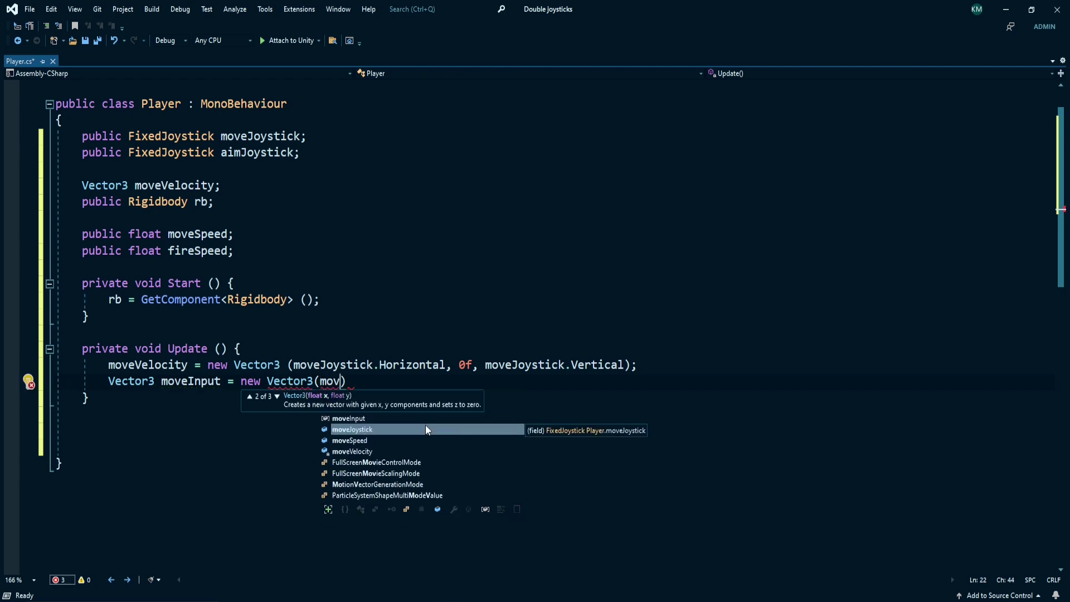
text(eVelocity.x, 0f)
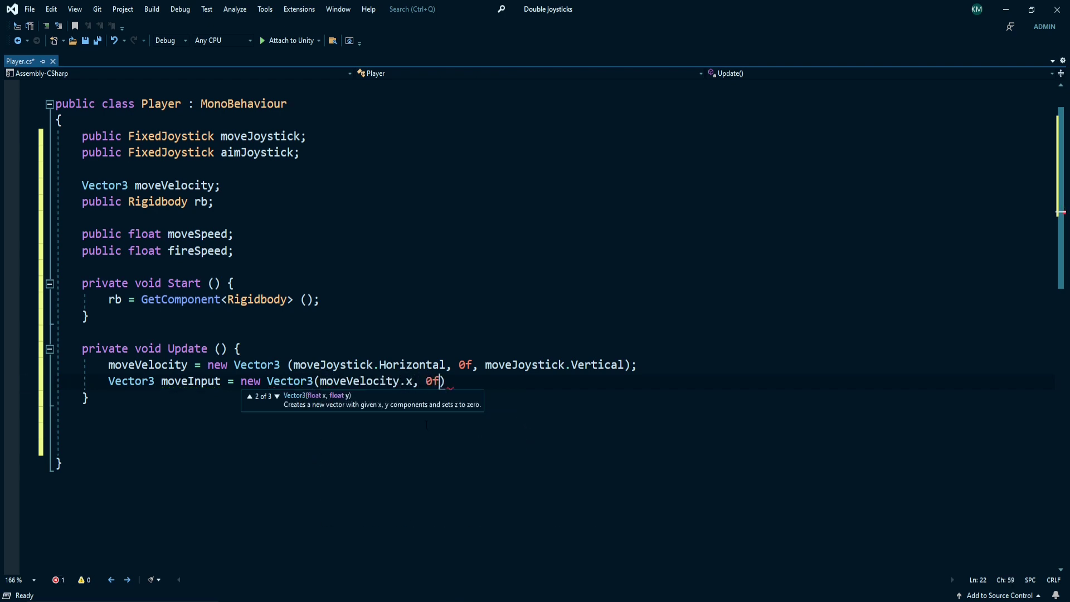
text(, moveVelocity)
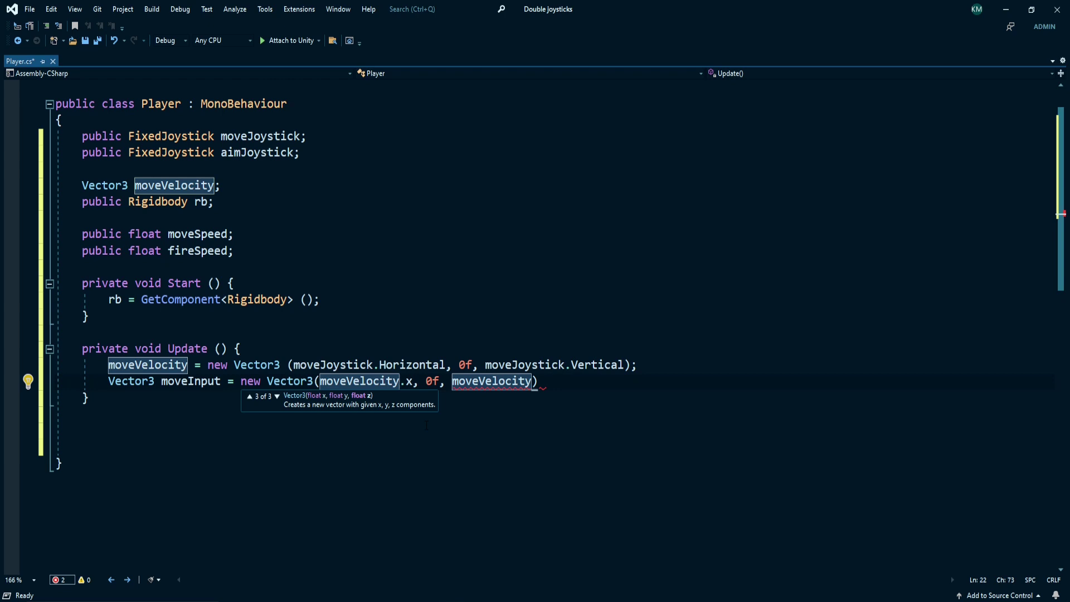
text(.z);)
key(Return)
- Below moveInput, declare Vector3 moveDir as moveInput.normalized * moveSpeed
text(v)
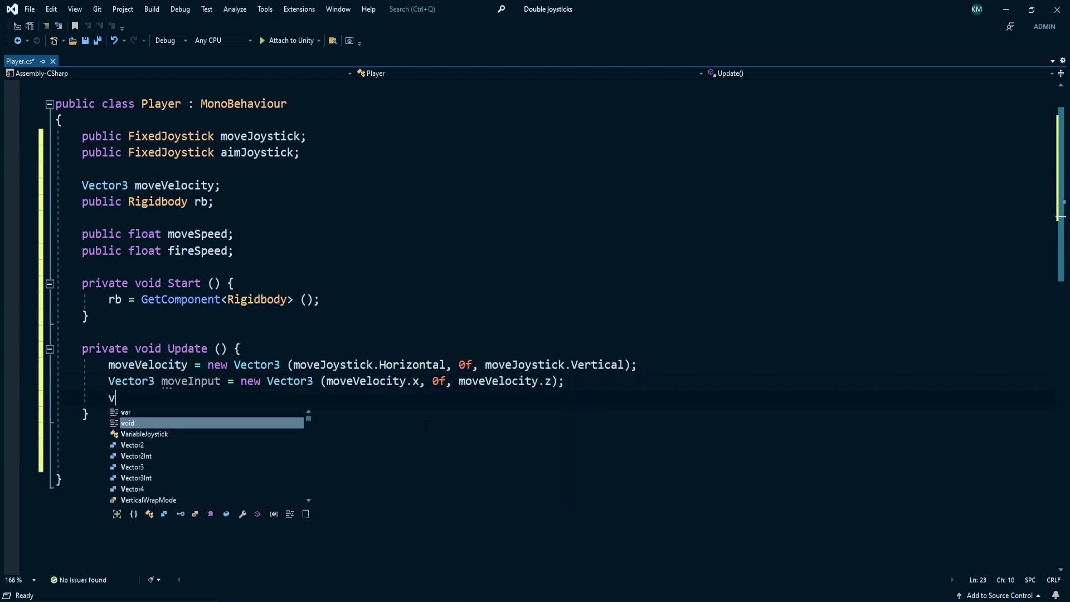
text(ector3 moveDi)
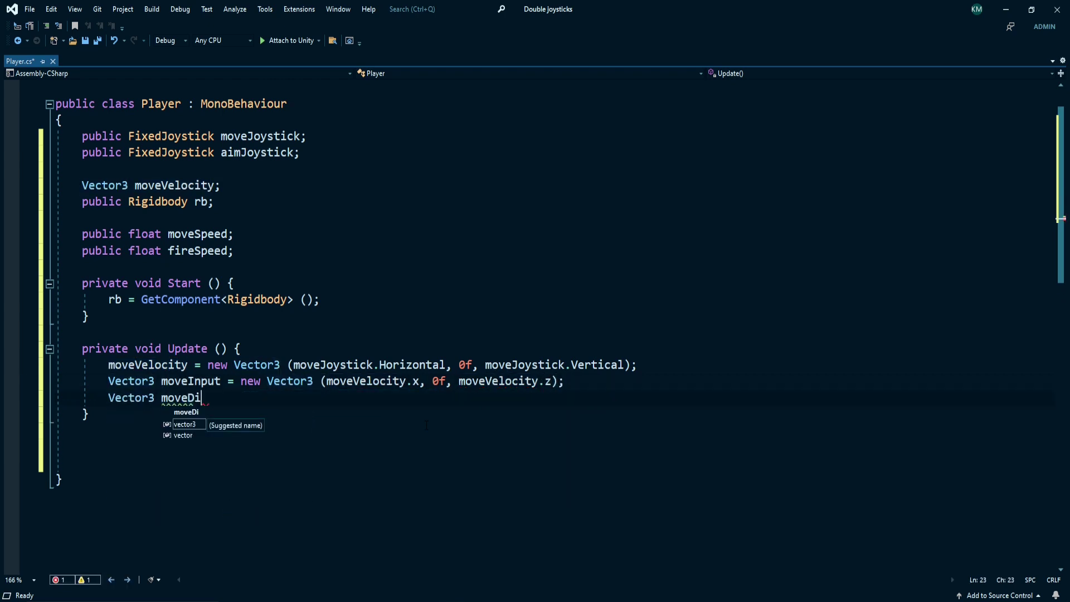
text(r = new)
key(BackSpace)
key(BackSpace)
key(BackSpace)
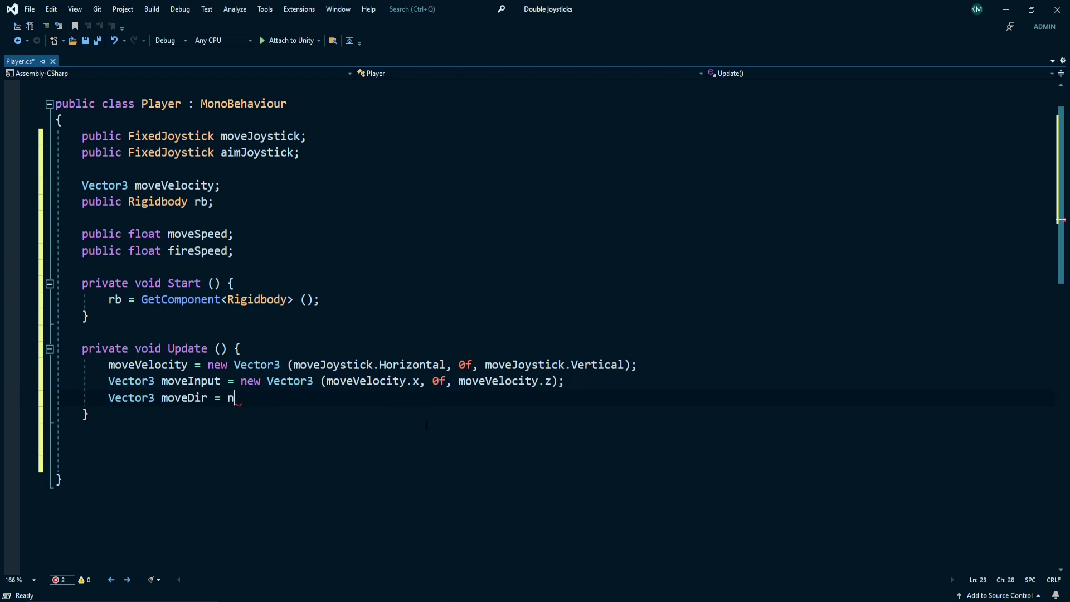
text(moveInput)
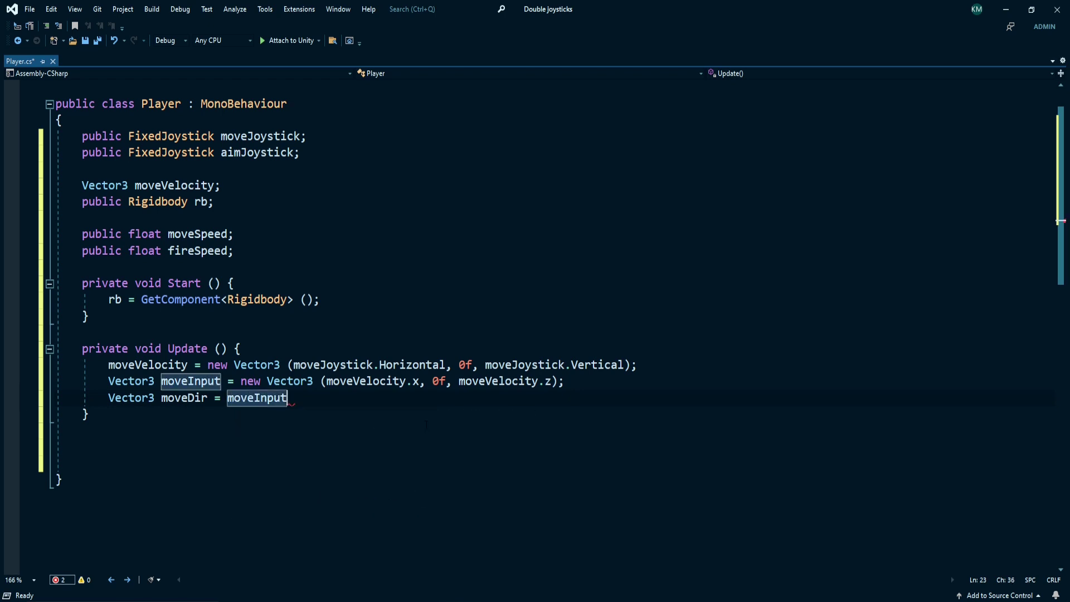
text(.normalized )
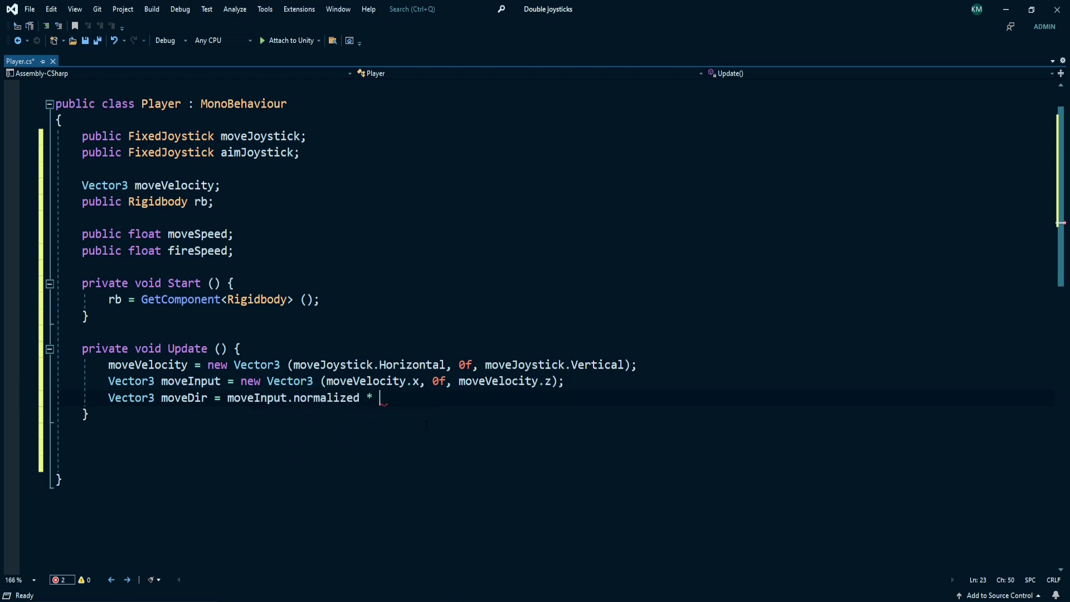
text(* moveSpeed;)
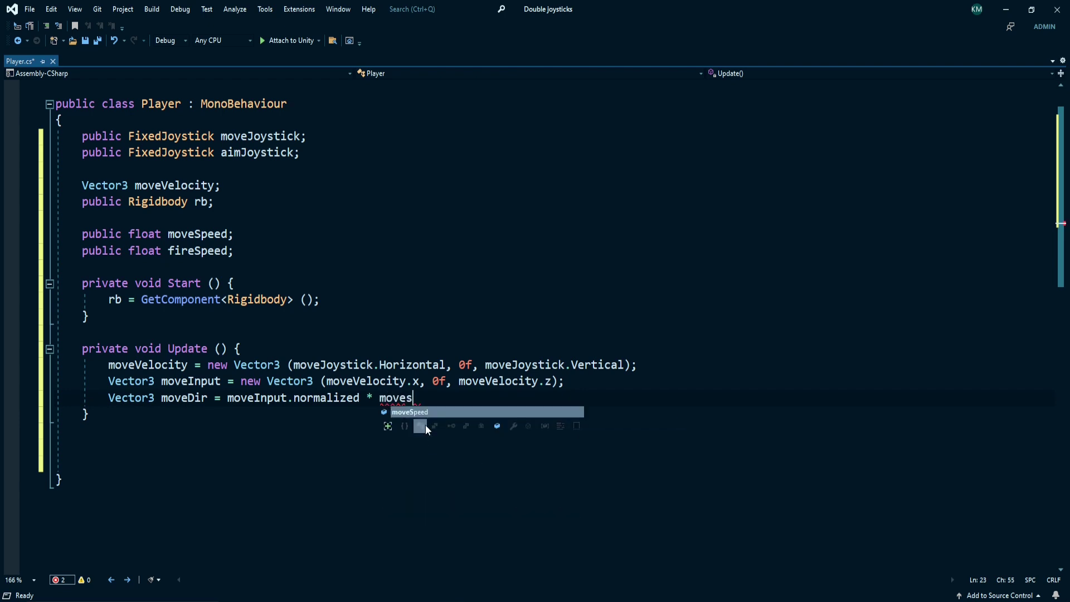
- At the end of Update, call rb.MovePosition (rb.position + moveDir * Time.deltaTime)
scroll(535, 323, down, 2)
key(Return)
text(rb.MovePosition(rb)
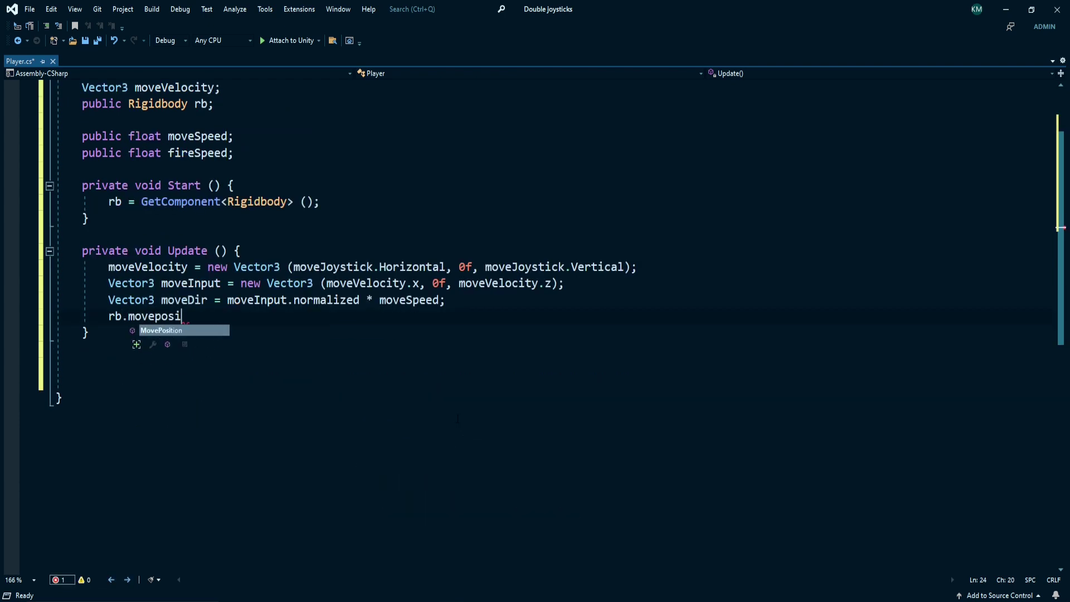
text(.position + movedir)
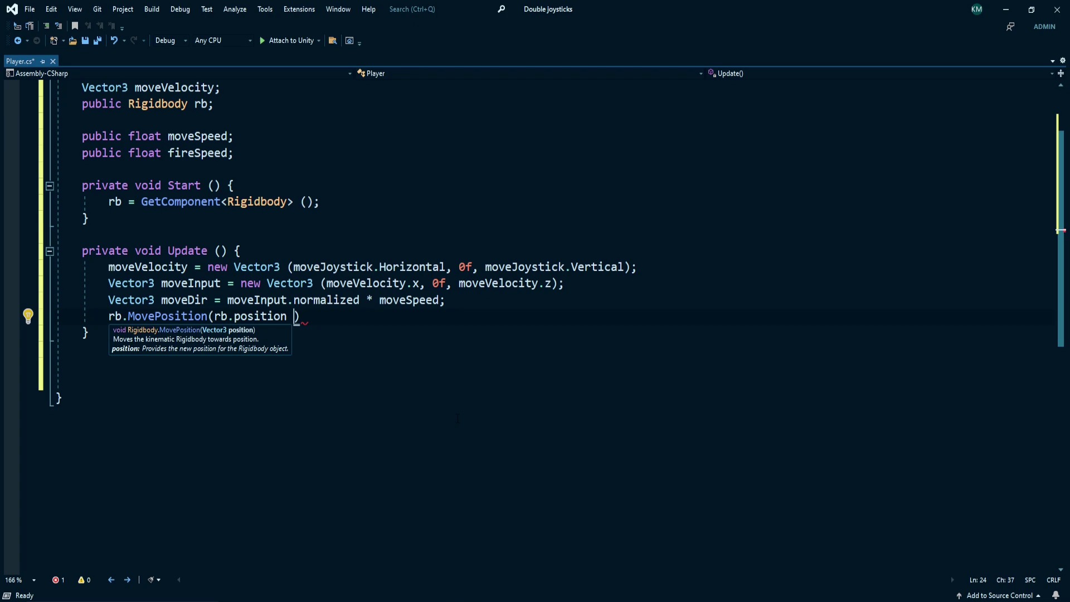
text( * Time.deltaTime);)
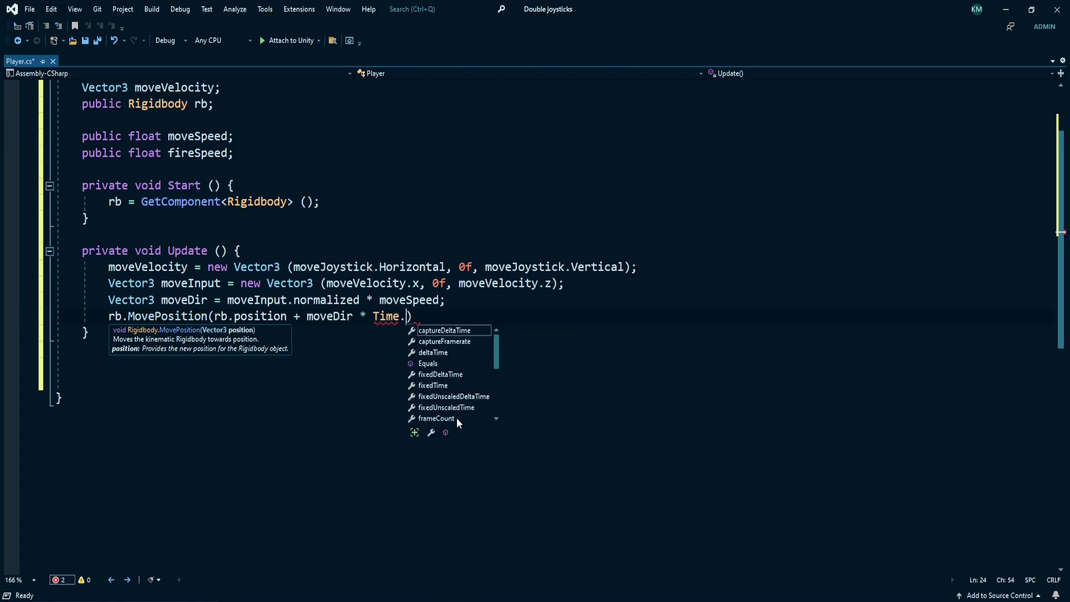
- Add the comment "// movement" to the movement code in Update and save the script
scroll(535, 323, up, 3)
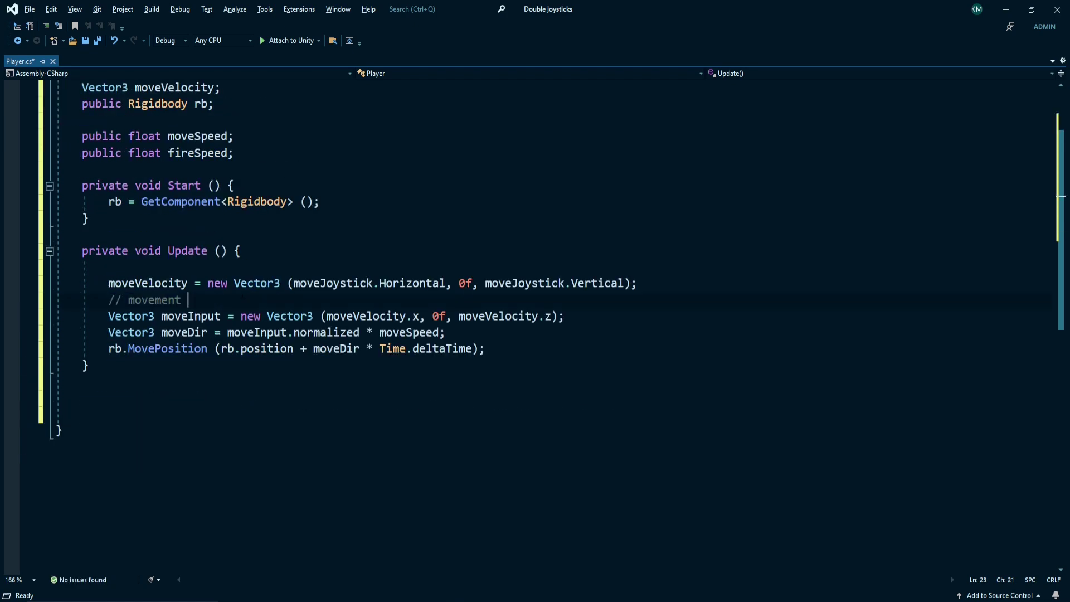
click(99, 40)
- Switch to Unity and attach the Player script to the Player object
key(alt+Tab)
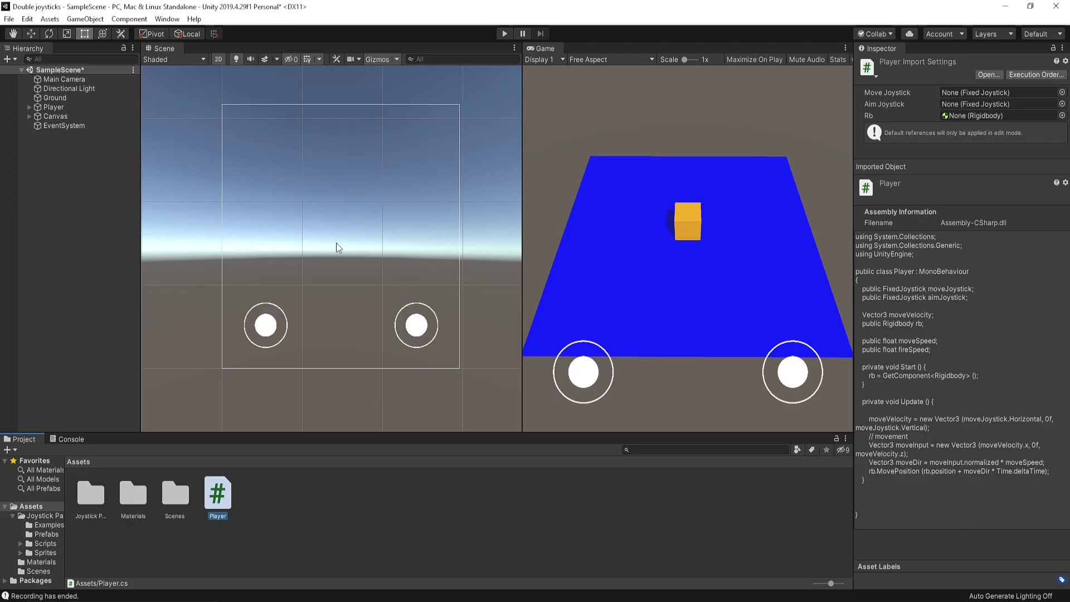
click(64, 114)
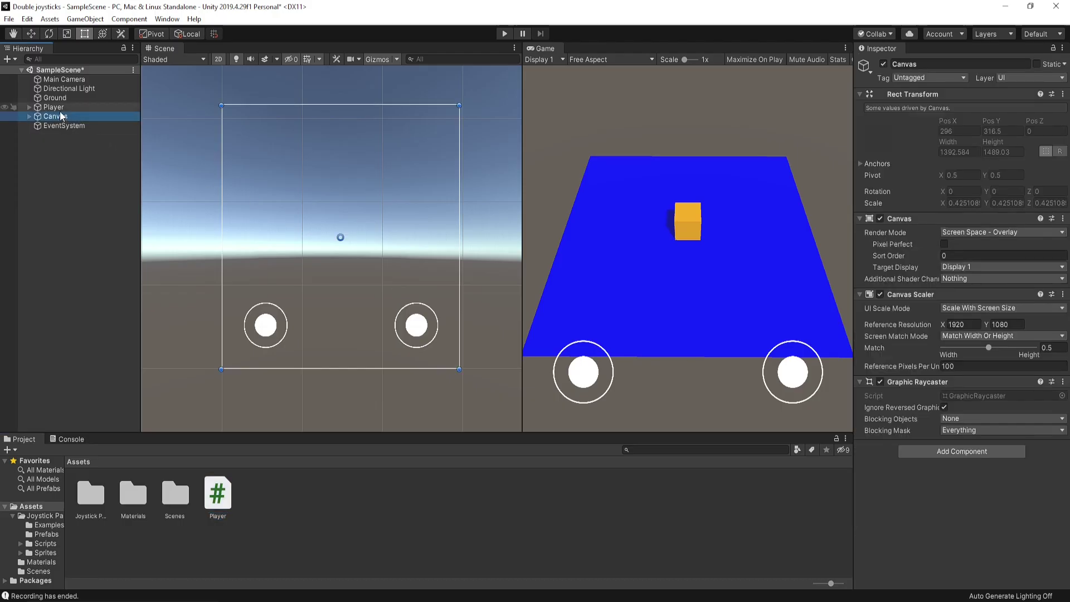
click(59, 109)
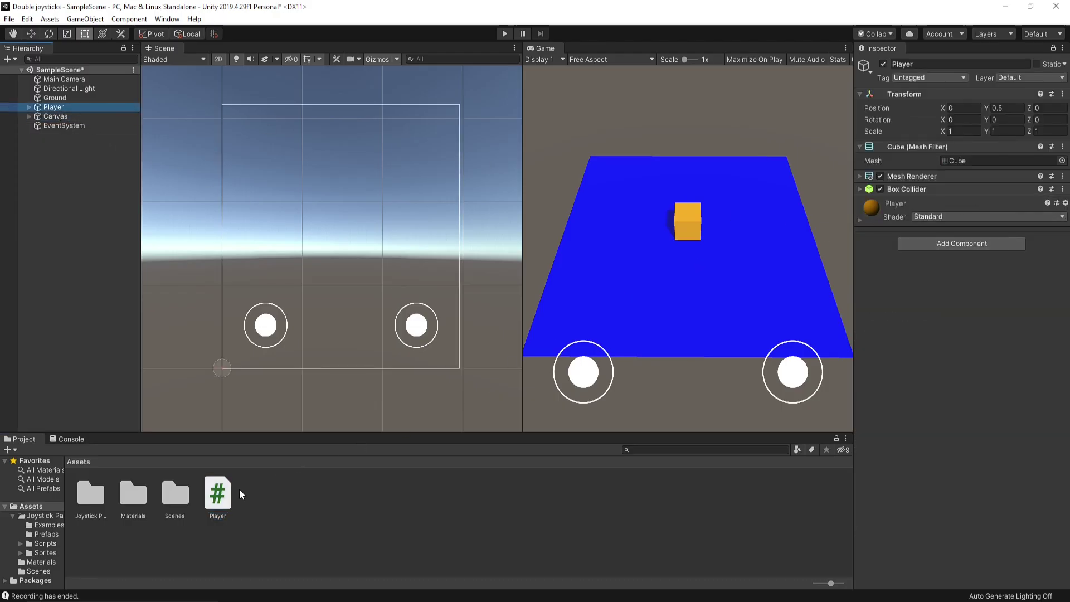
drag(220, 494, 792, 368)
drag(897, 356, 898, 356)
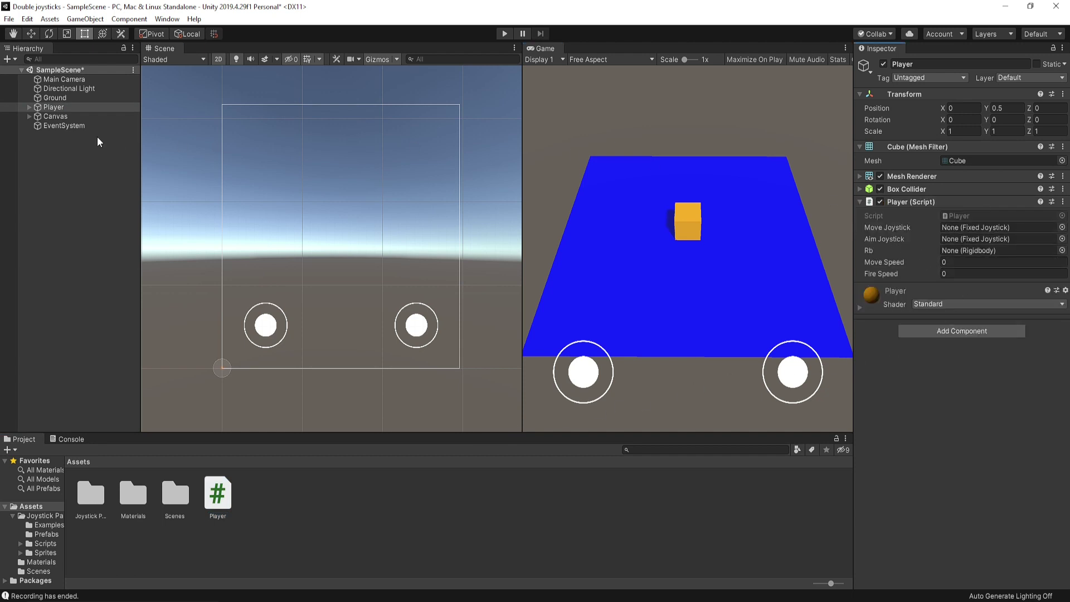
- Assign the Canvas's Move Joystick and Aim Joystick to the matching fields of the Player script
click(29, 116)
drag(72, 126, 881, 254)
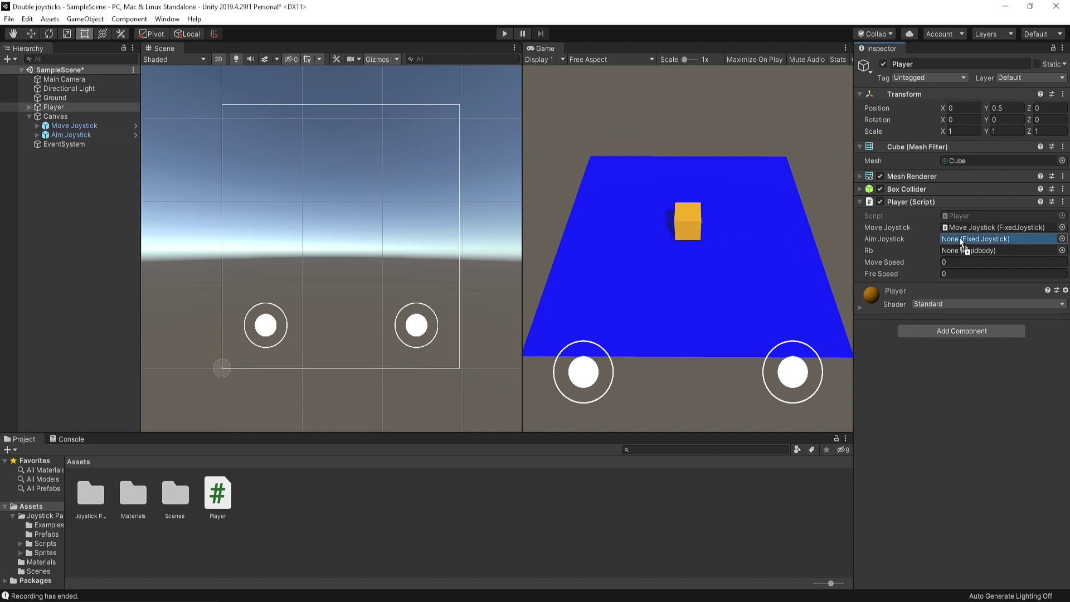
- Add a Rigidbody component to Player, assign it to the script's Rb field and set Move Speed to 5
click(933, 333)
text(rigi)
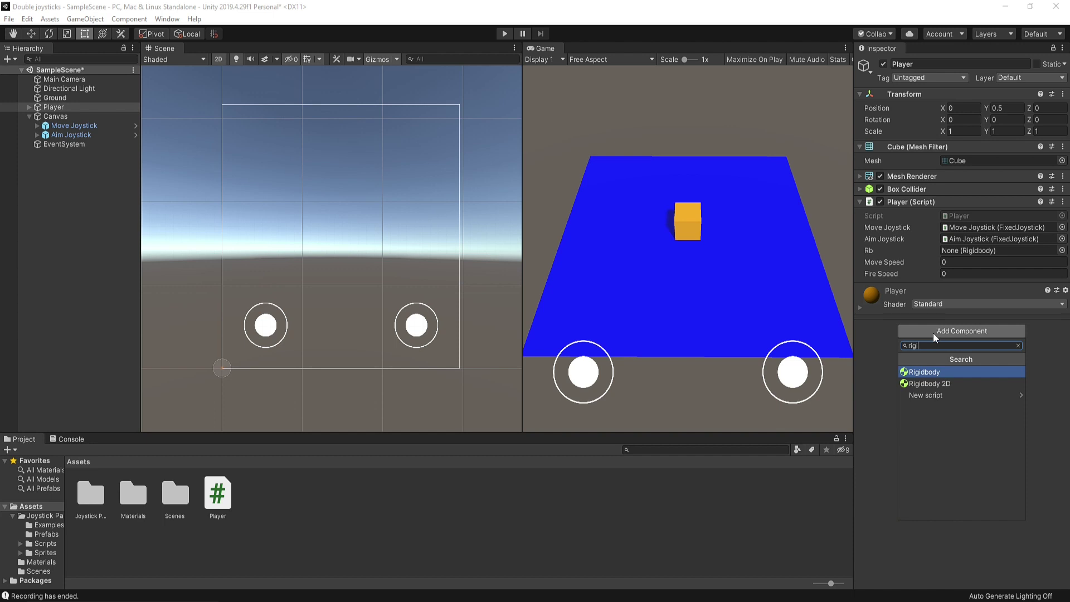
key(Return)
drag(912, 290, 954, 252)
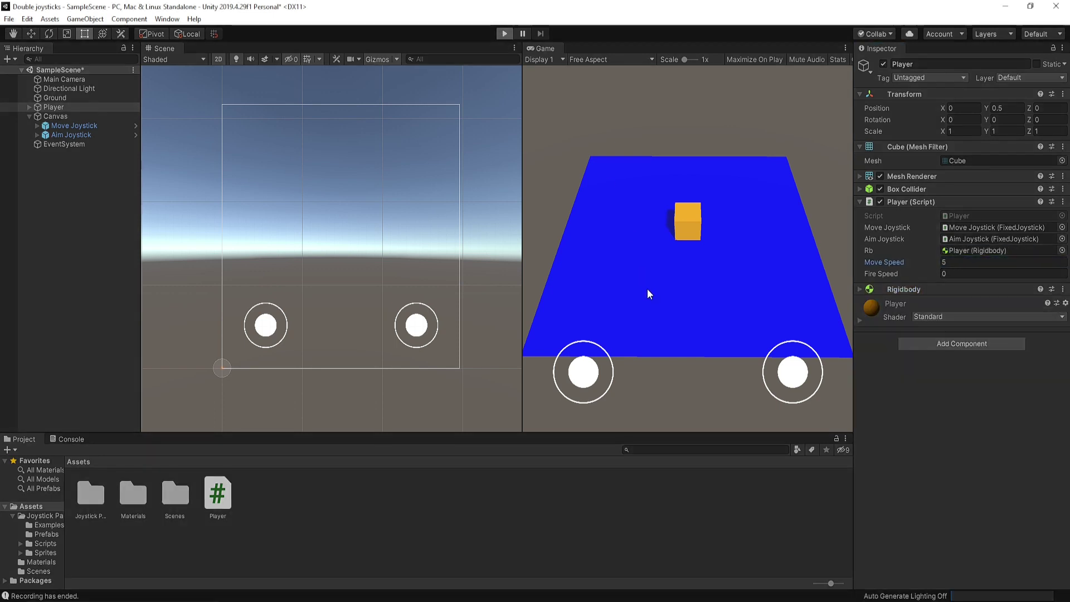
- Run the scene and test moving the cube with the move joystick
mouse_move(600, 391)
mouse_down()
mouse_move(557, 359)
mouse_move(546, 403)
mouse_move(619, 412)
mouse_move(629, 342)
mouse_move(650, 370)
mouse_move(466, 365)
mouse_move(518, 354)
mouse_move(607, 259)
mouse_move(594, 436)
mouse_move(543, 433)
mouse_move(610, 283)
mouse_up()
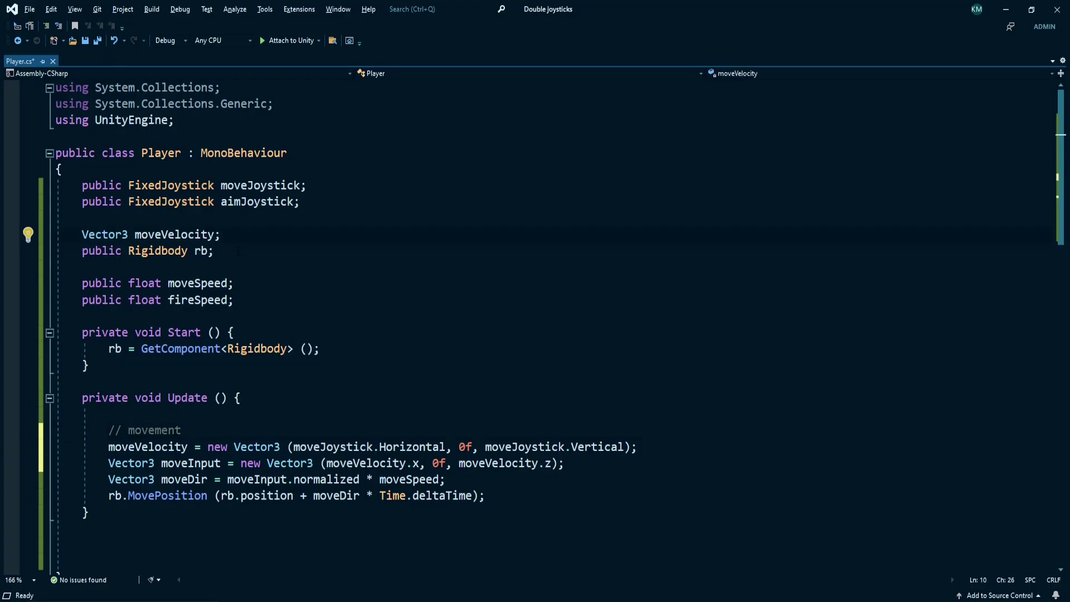
- In the Player script in Visual Studio, declare a Vector3 aimVelocity field below moveVelocity
key(Return)
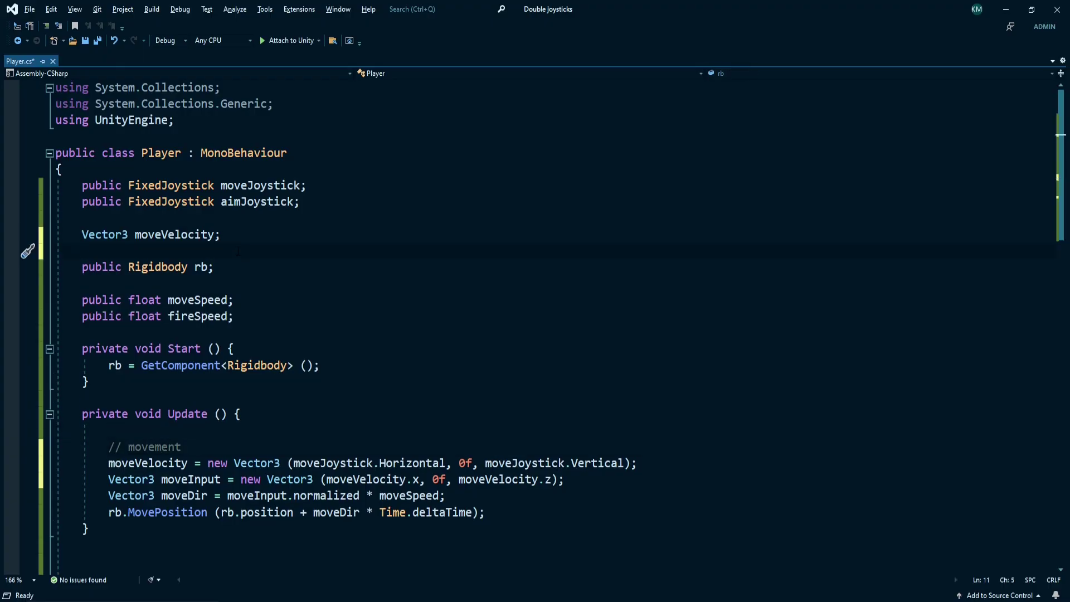
text(Vector3 aimV)
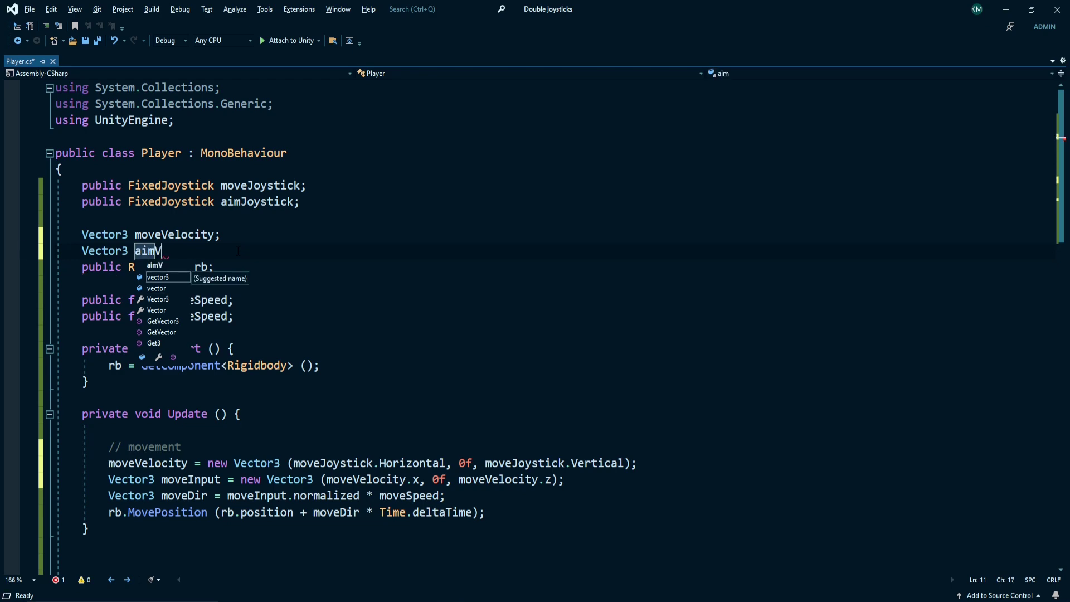
text(elocity;)
- Below the movement code, add the comment "// Aim" and set aimVelocity to new Vector3 (aimJoystick.Horizontal, 0f, aimJoystick.Vertical)
scroll(238, 251, down, 4)
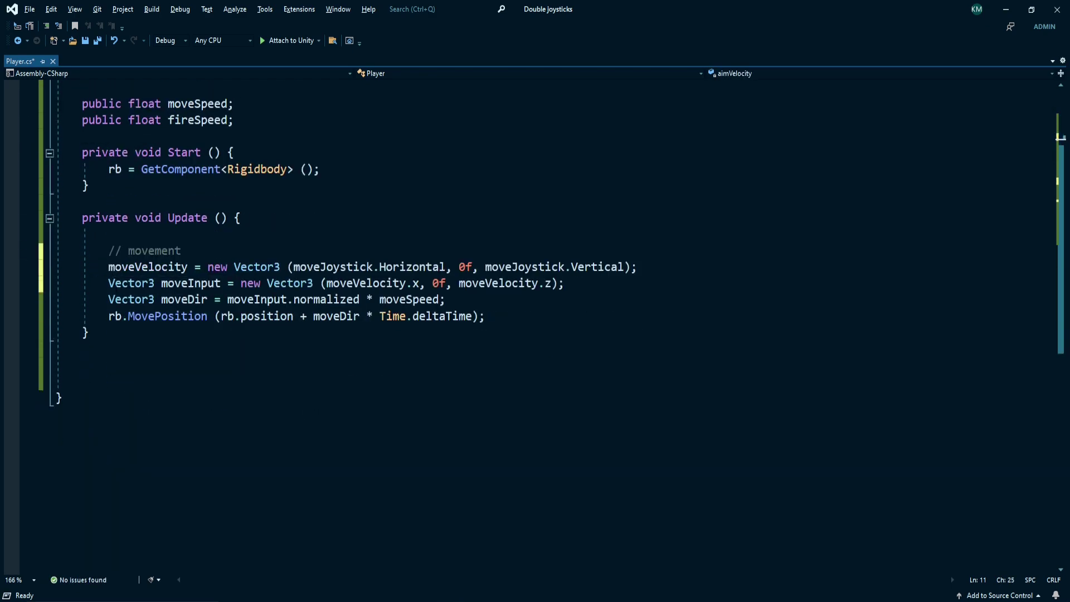
click(390, 316)
key(End)
key(Return)
key(Return)
text(//)
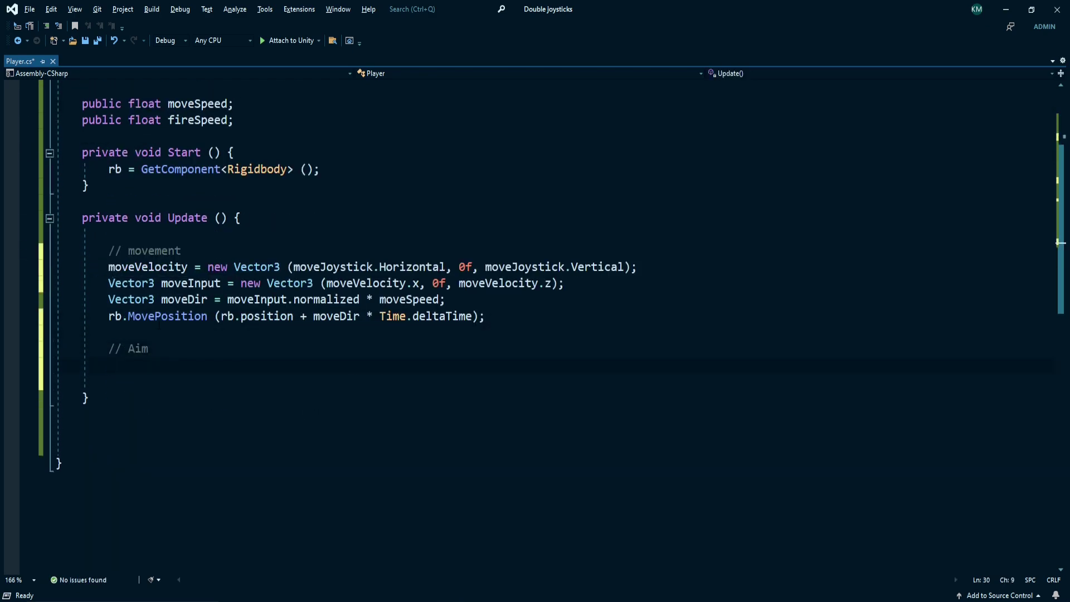
text(aimVelocity = new Vector3()
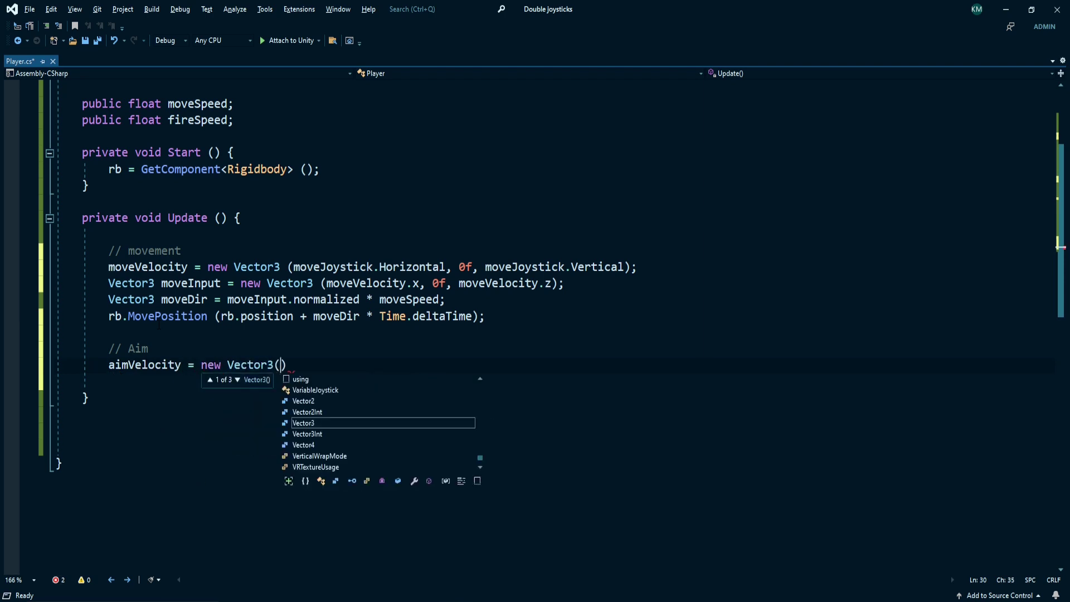
text(aimJoystick.Horizontal, 0f)
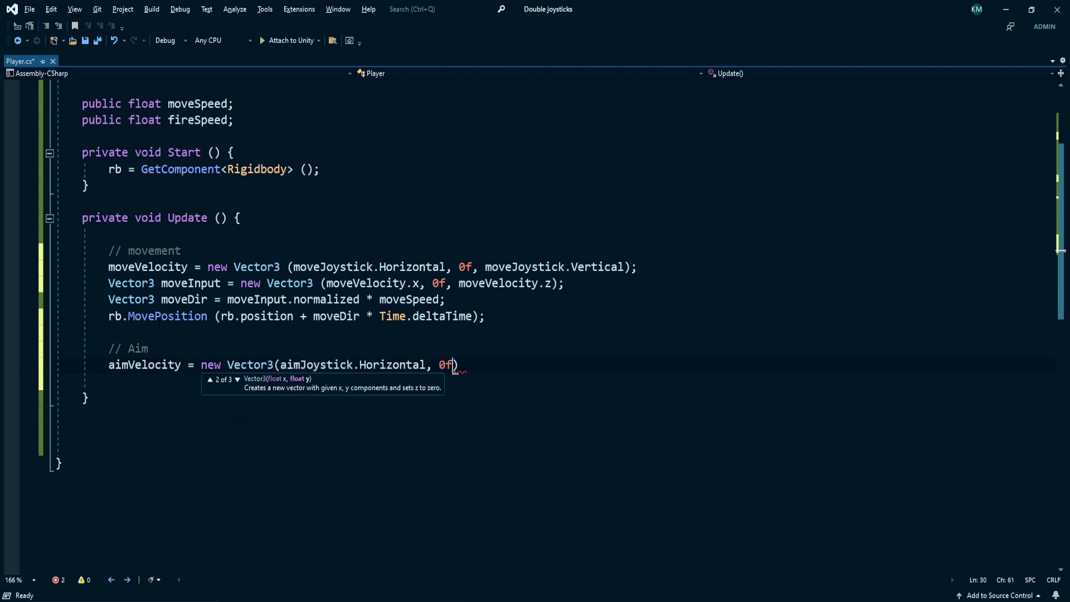
text(, aimJoystick.Vertical);)
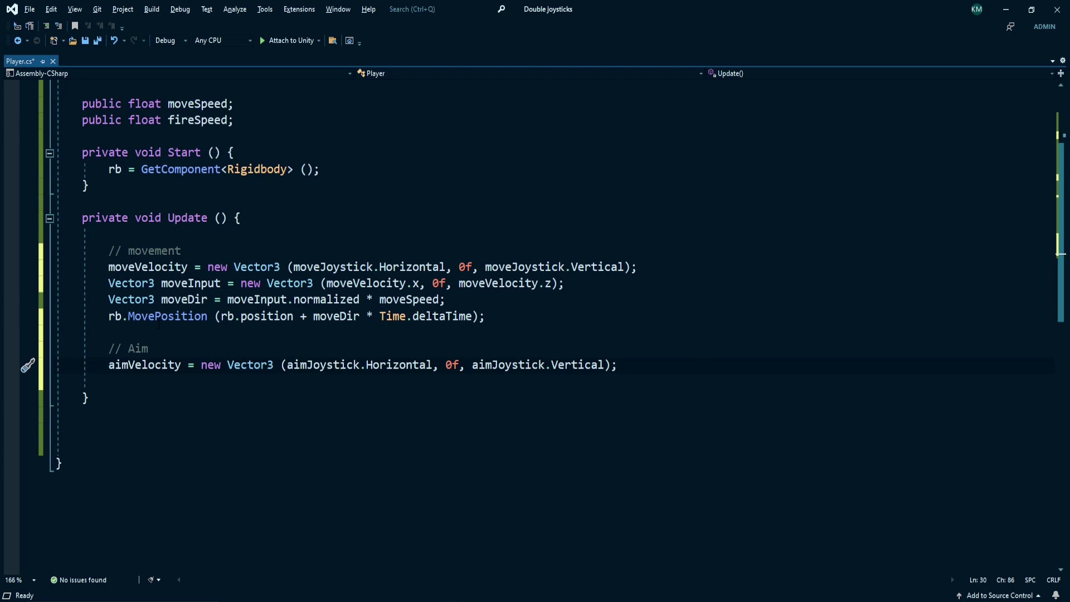
text(Vector3)
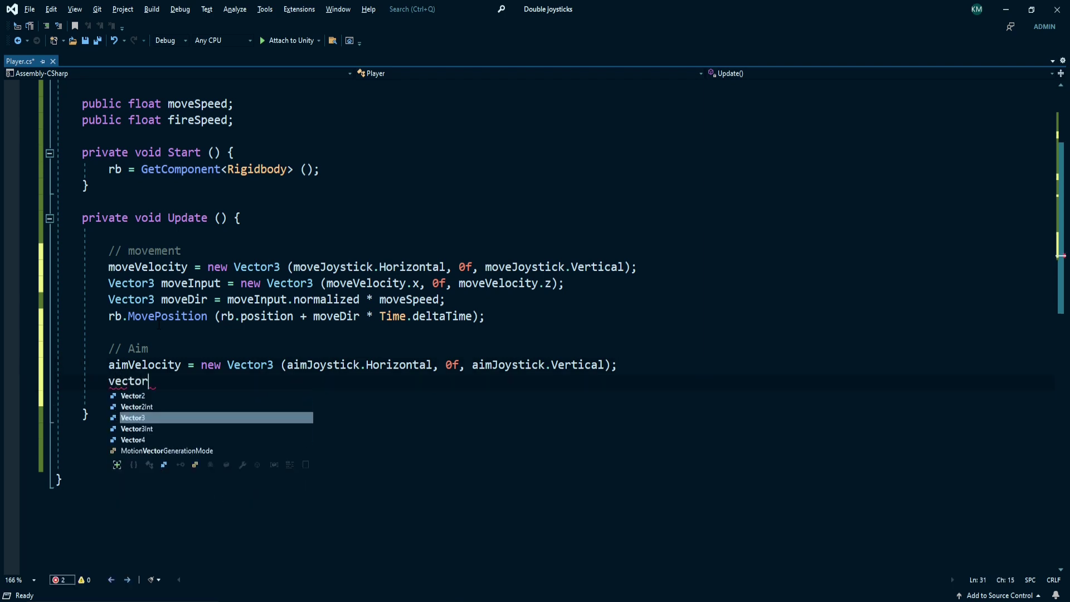
text( Aim)
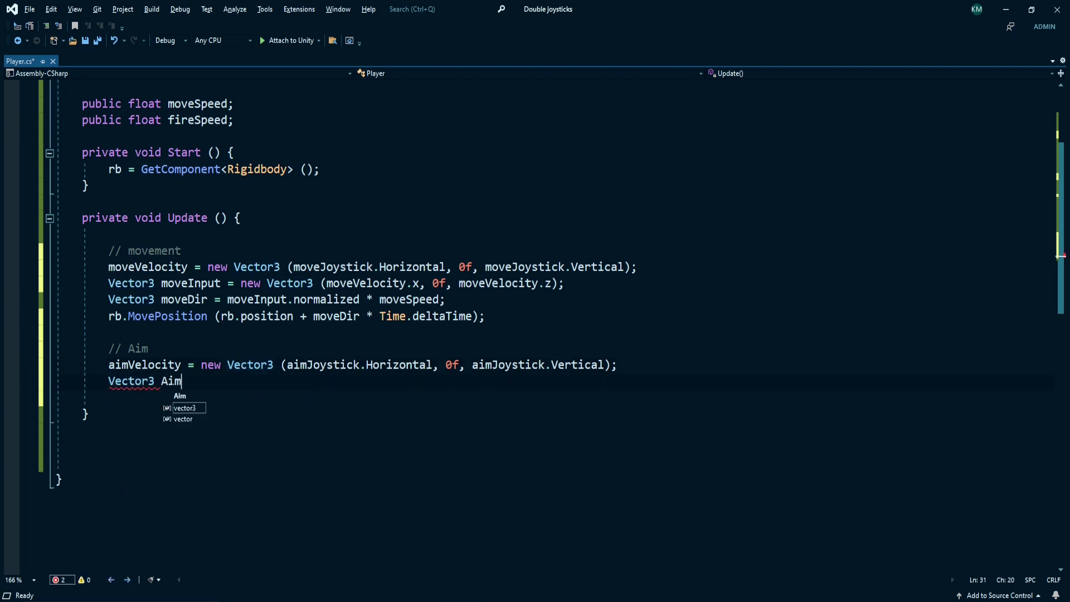
text(Input )
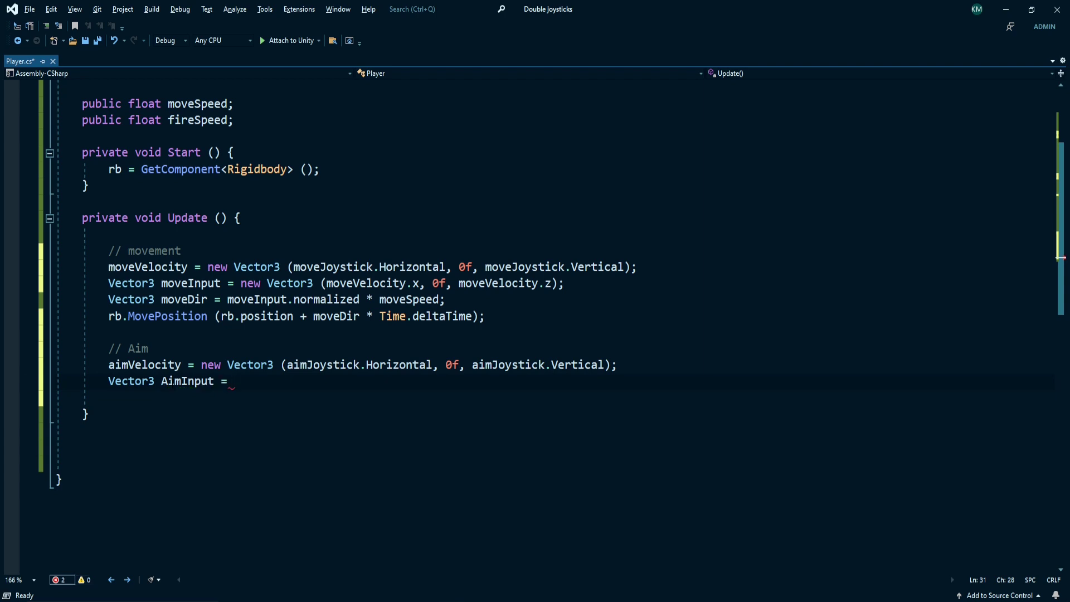
text(= new Vector3)
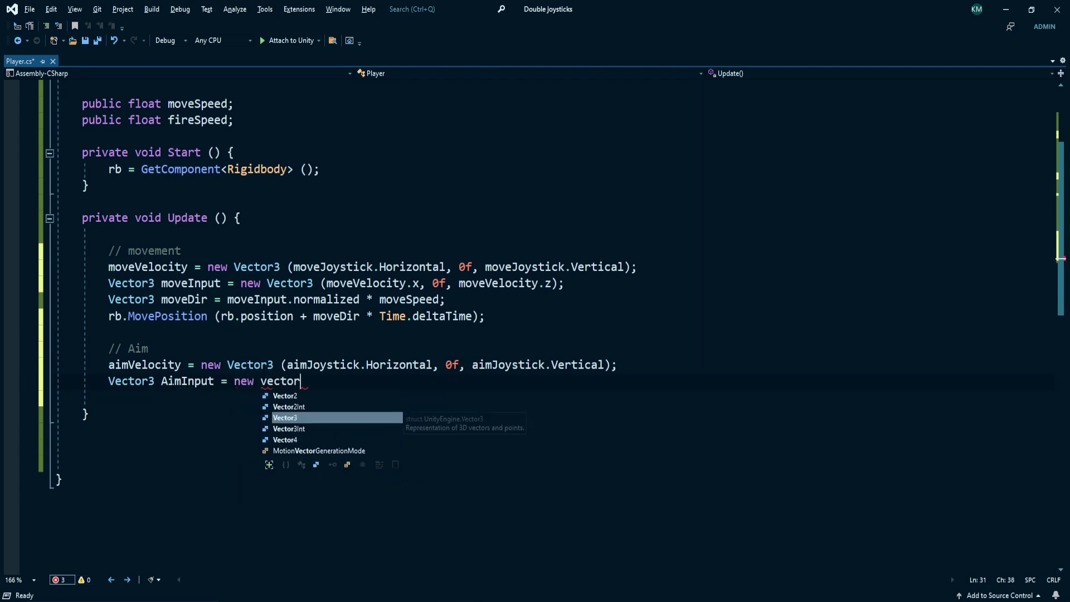
text((aimVelocity.x, )
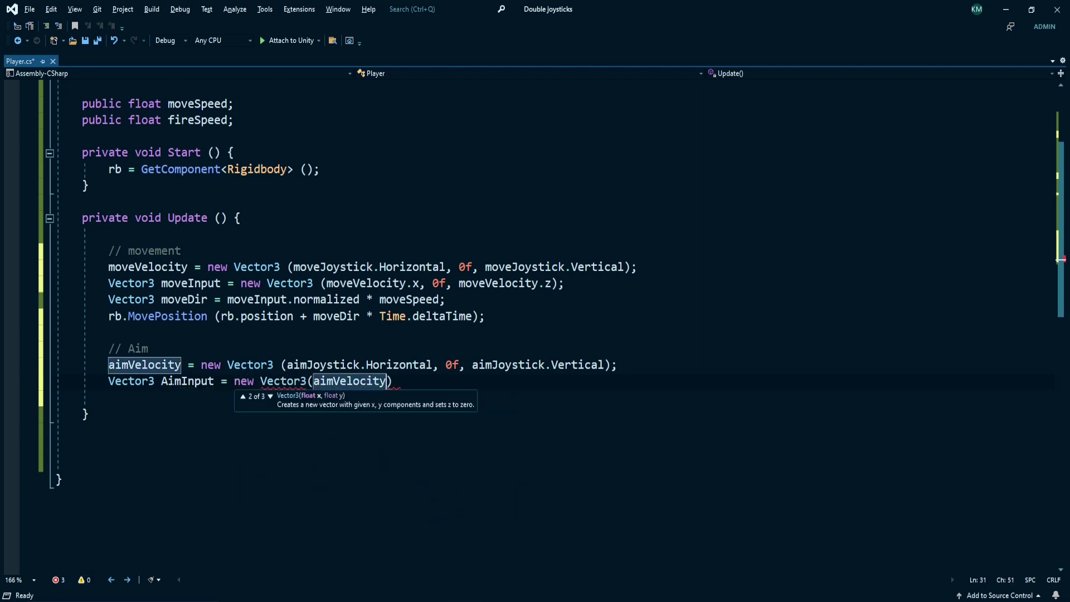
text(0f, aimVelocity.)
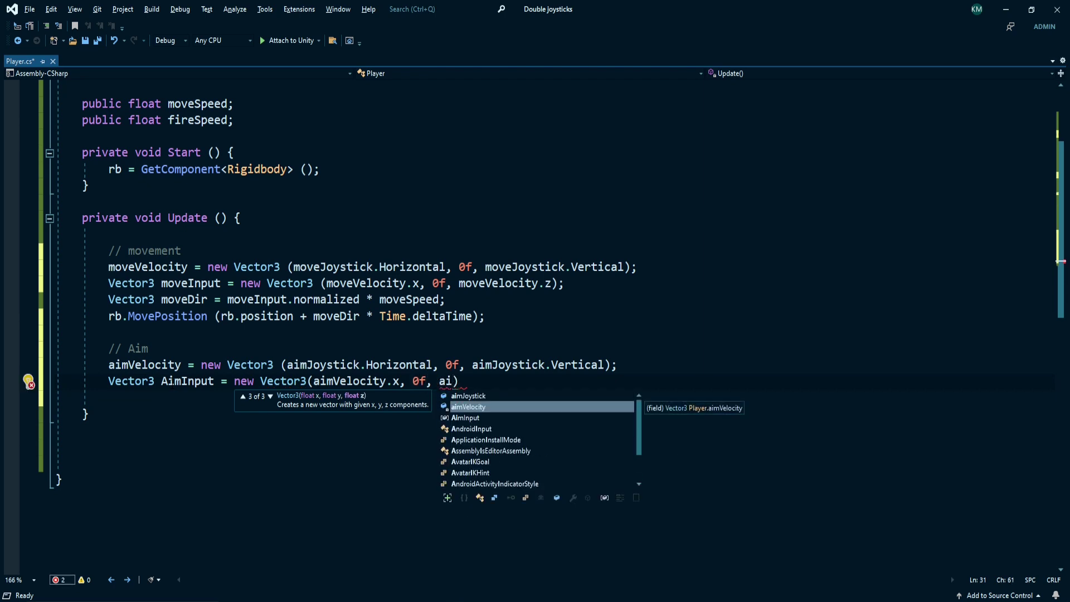
text(z);)
- Below AimInput, declare Vector3 lookAtPoint as transform.position + AimInput
key(Return)
text(Vector3 lookA)
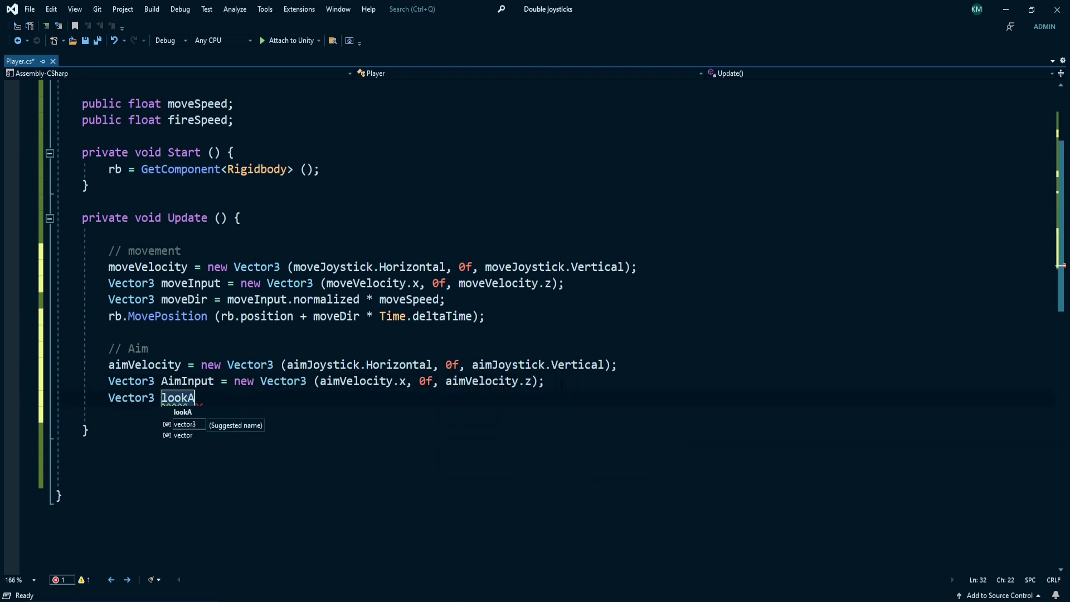
text(tPoint = )
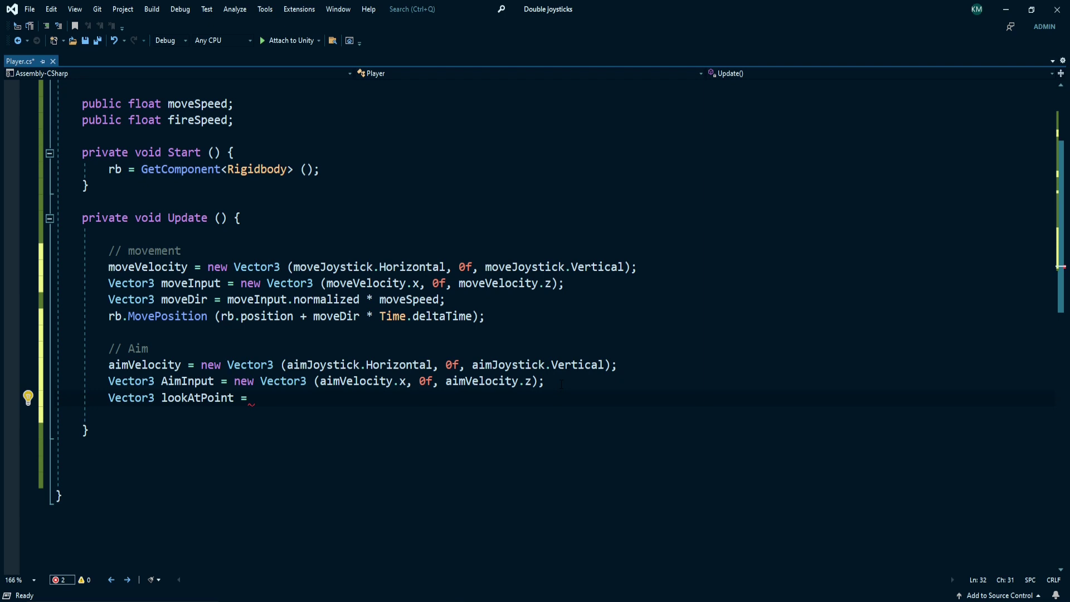
text(transform.position + AimInput;)
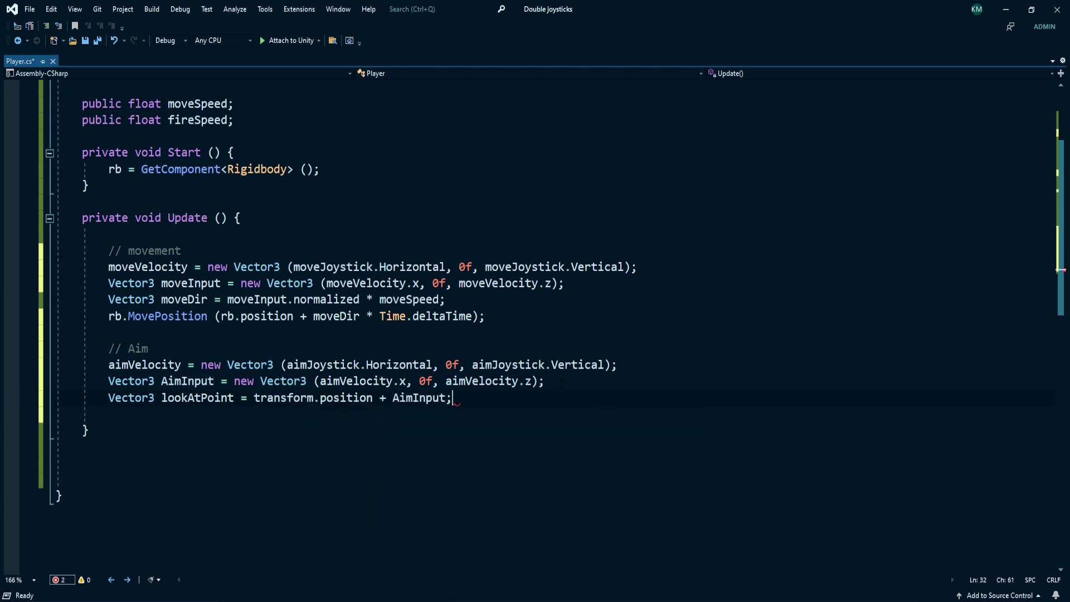
- Call transform.LookAt (lookAtPoint) at the end of the Aim code
key(Return)
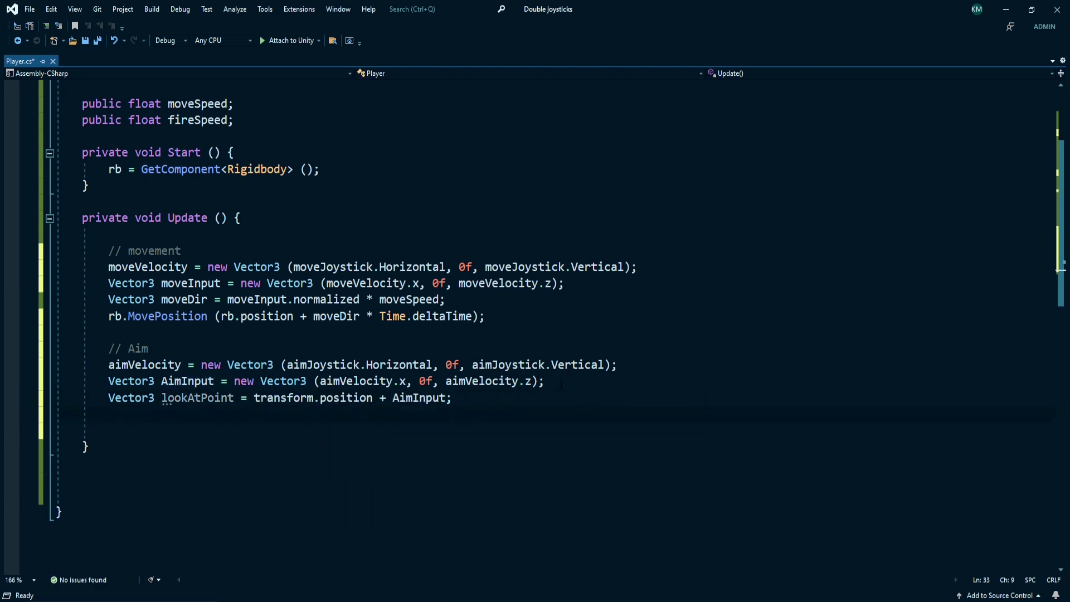
text(transform)
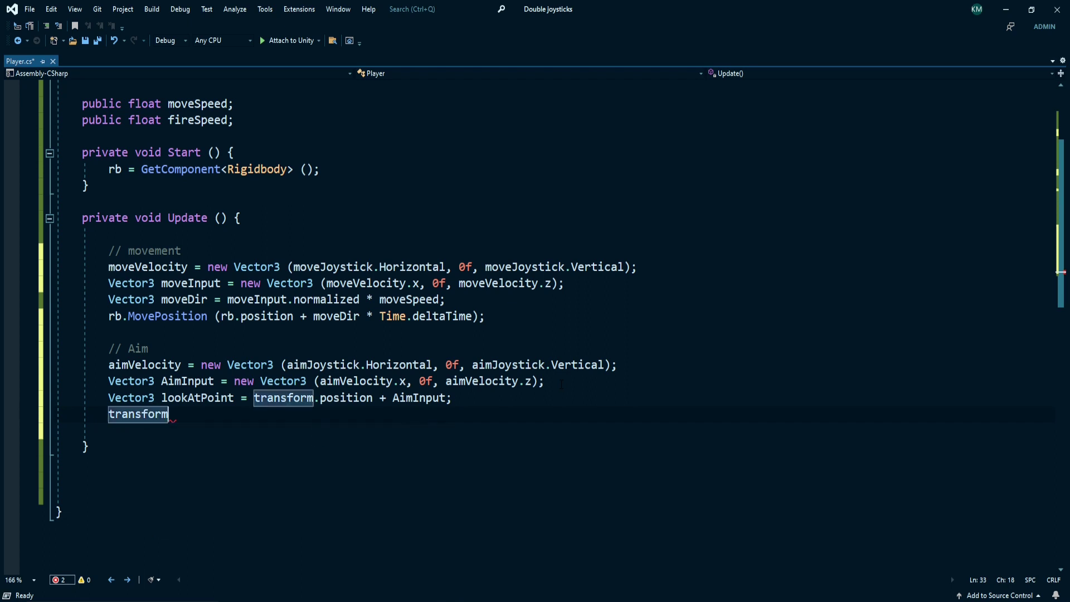
text(.looo)
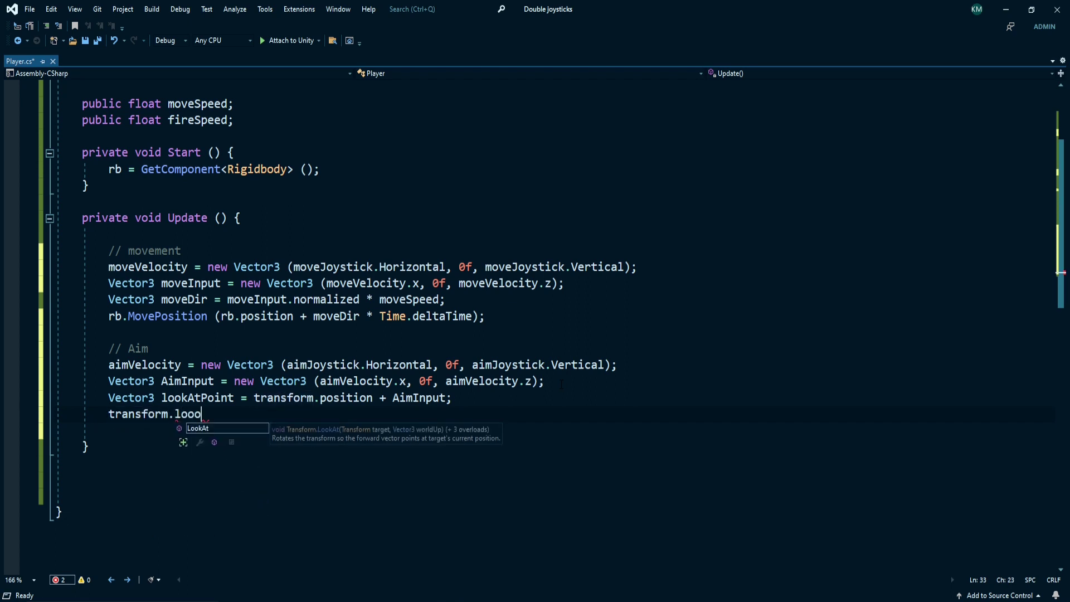
key(Tab)
text((look)
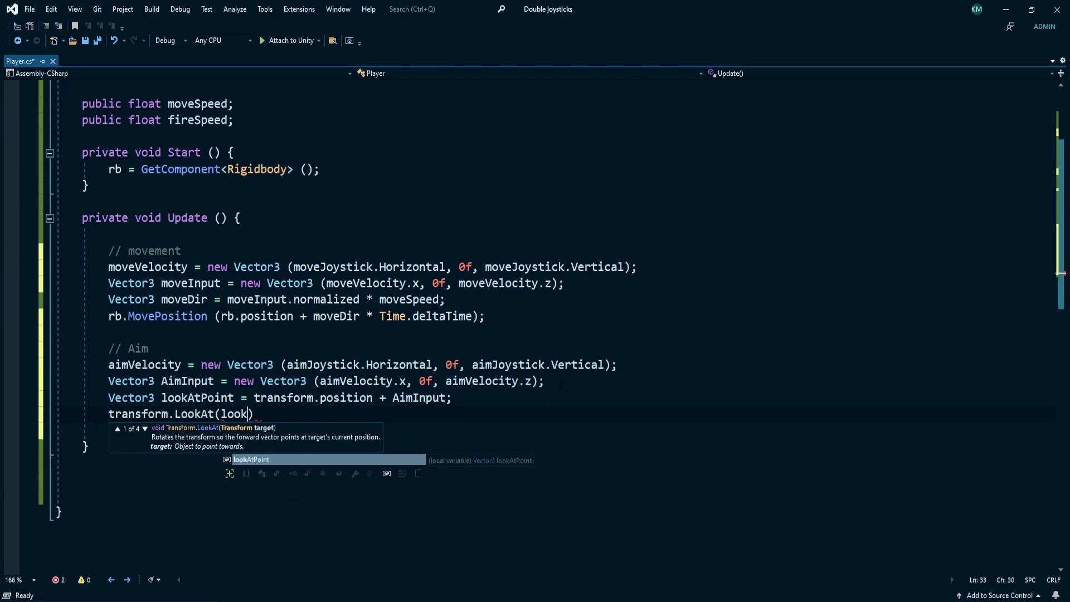
key(Tab)
text();)
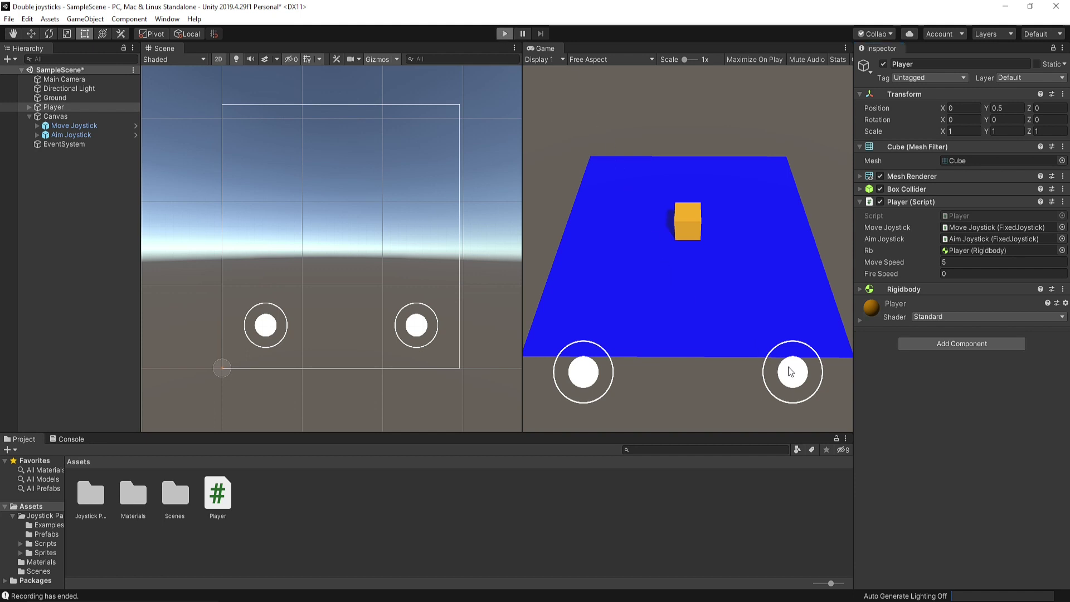
- Run the scene in Unity and test rotating the cube with the aim joystick and moving it with the move joystick
mouse_move(815, 384)
mouse_down()
mouse_move(801, 376)
mouse_move(796, 338)
mouse_move(811, 399)
mouse_move(759, 397)
mouse_move(786, 343)
mouse_move(814, 370)
mouse_move(774, 393)
mouse_move(758, 352)
mouse_up()
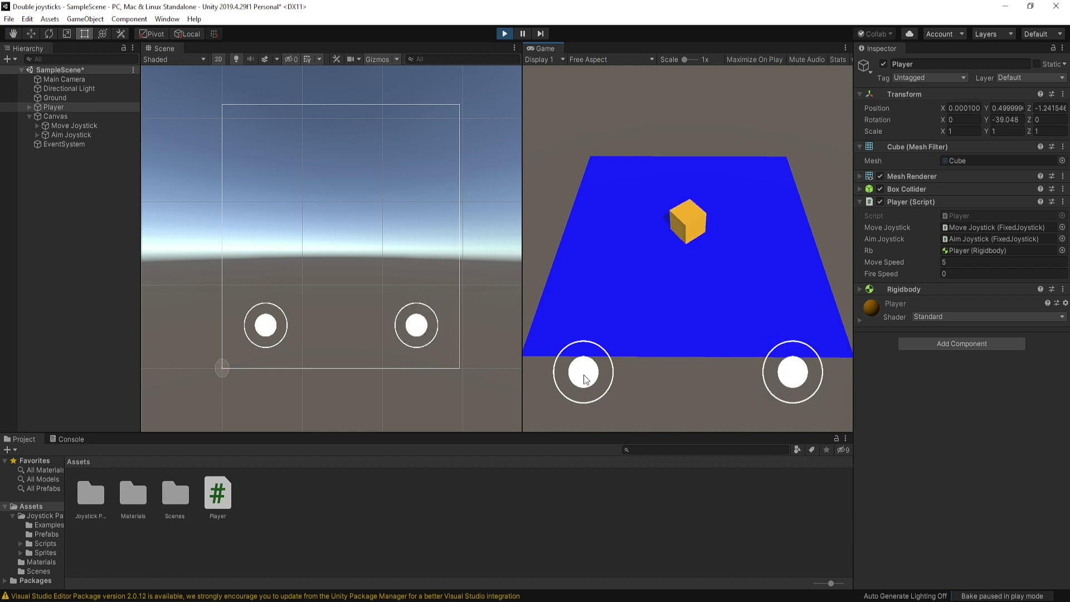
drag(583, 370, 551, 381)
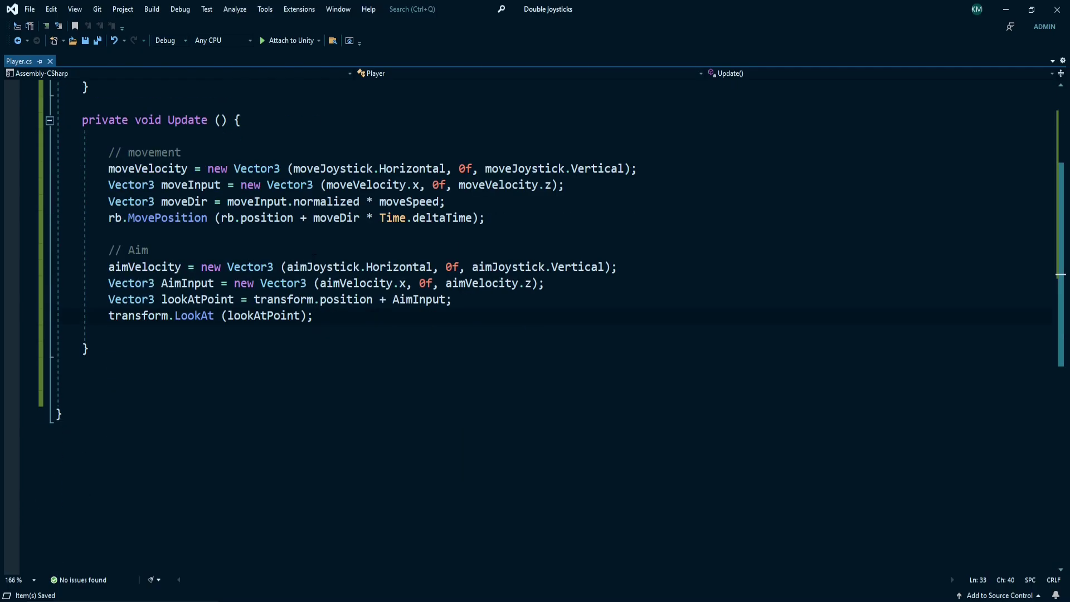
- Add an empty void Shoot() method below the Update method
key(Return)
key(Return)
text(void Shoot() {)
key(Return)
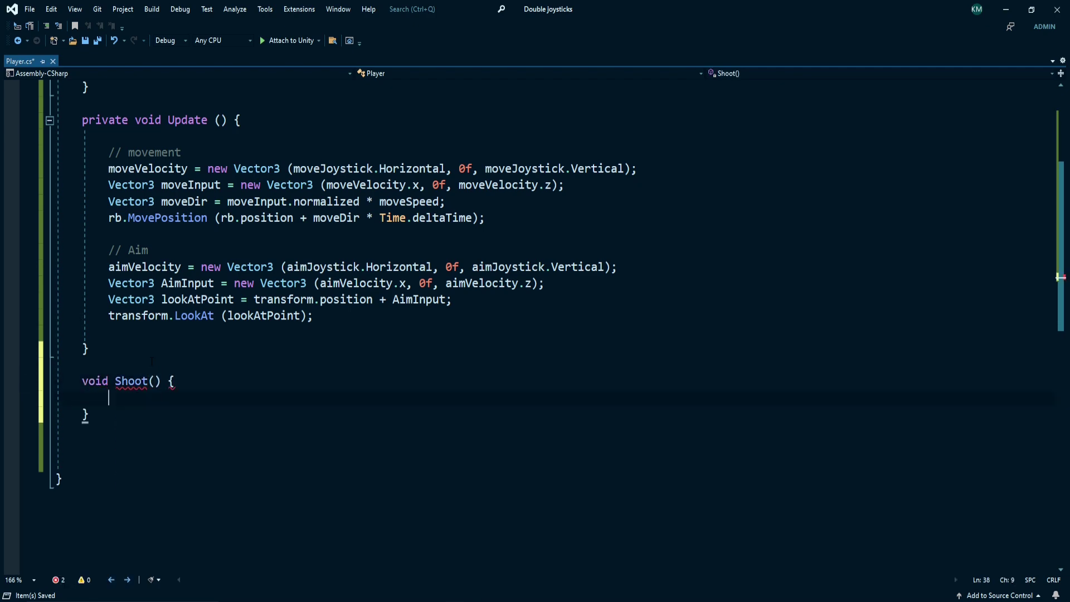
- Below moveSpeed, declare public GameObject bullet, public Transform firePoint and a public fireSpeed field
scroll(153, 362, up, 6)
click(242, 302)
key(Return)
key(Return)
text(public GameObject bullet;)
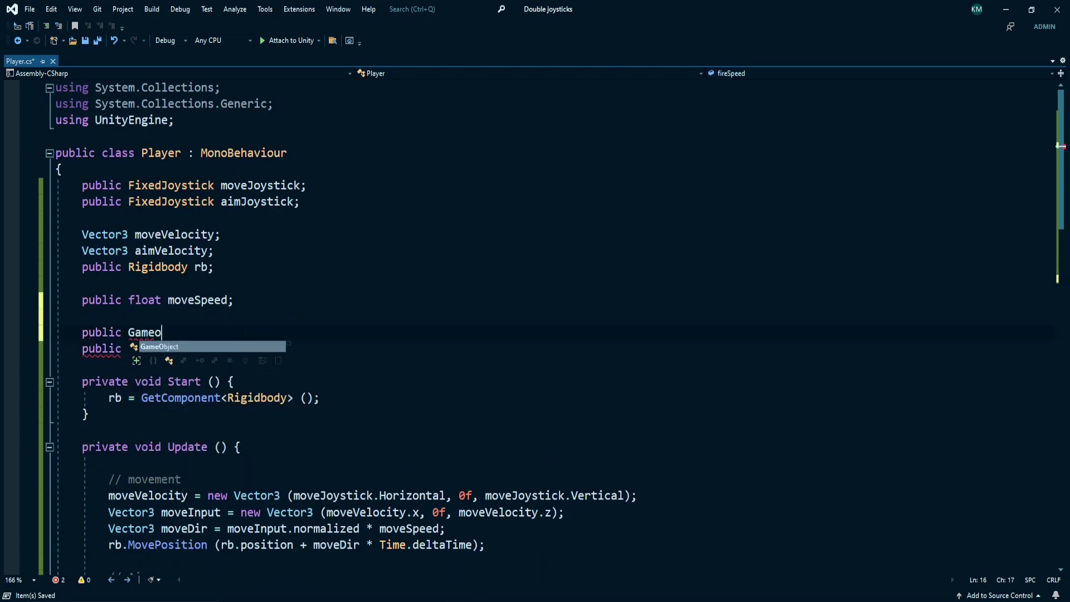
key(Return)
text(public Transform firePoint)
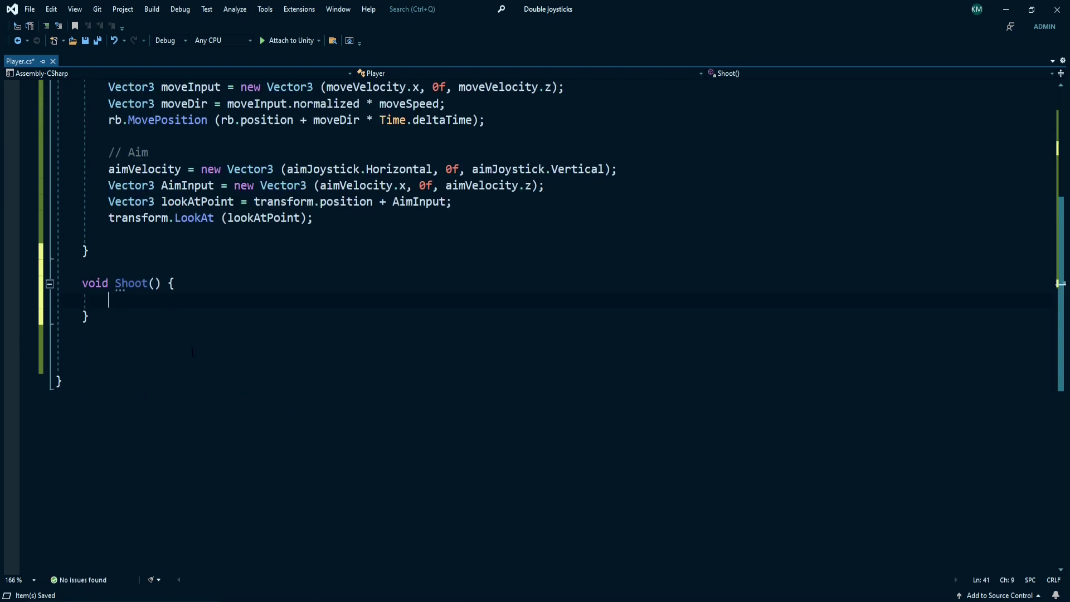
- In Shoot, declare GameObject newBullet as Instantiate (bullet, firePoint.position, firePoint.rotation)
text(gameObject)
key(ctrl+BackSpace)
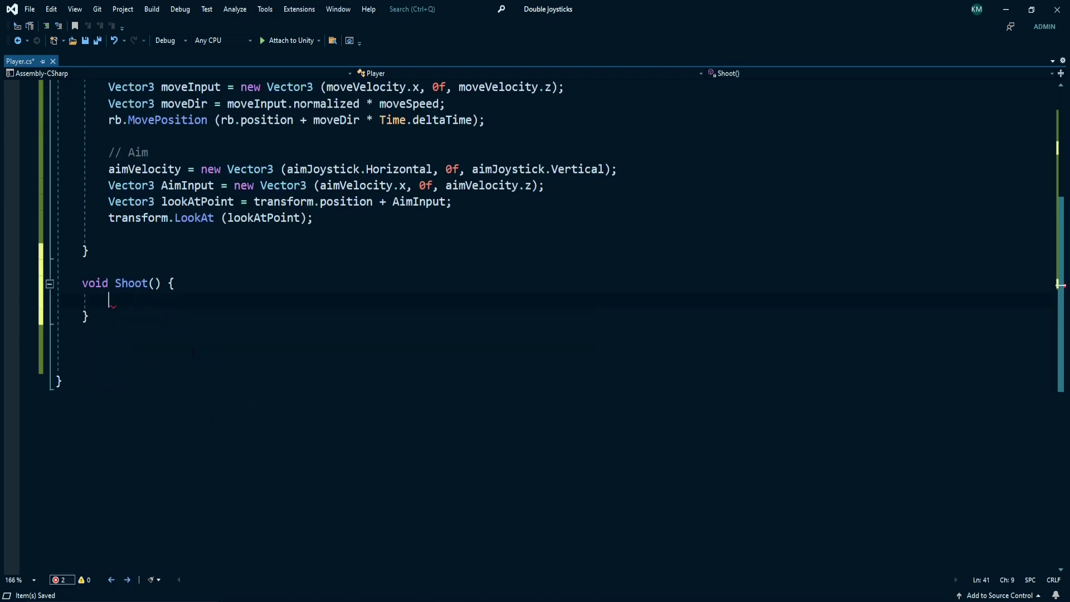
text(GameObject new)
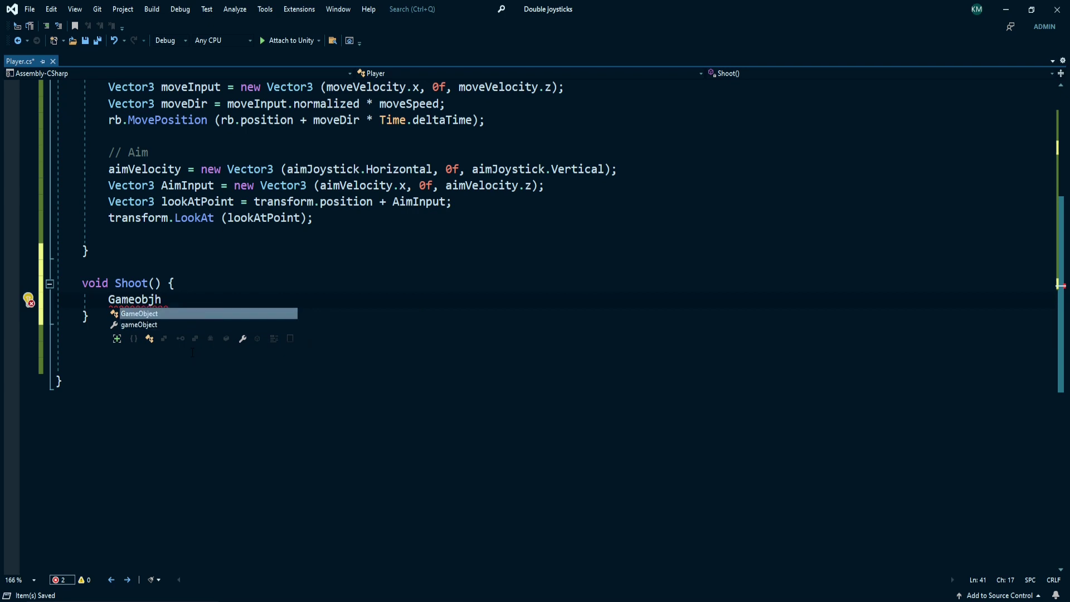
text(Bullet = Instantiate (bu)
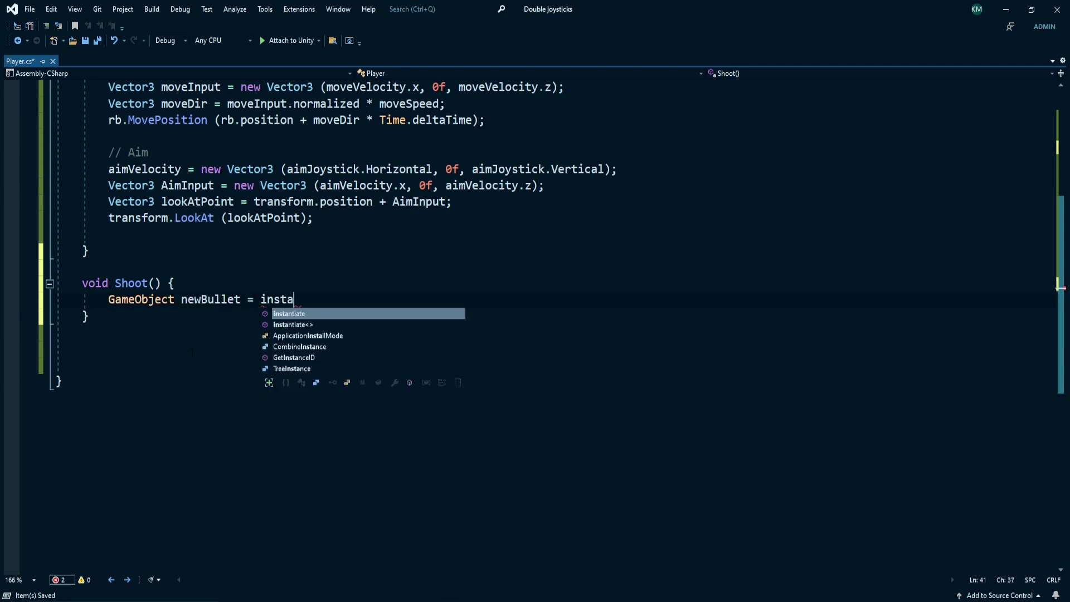
text(llet, firePoint.position, fire)
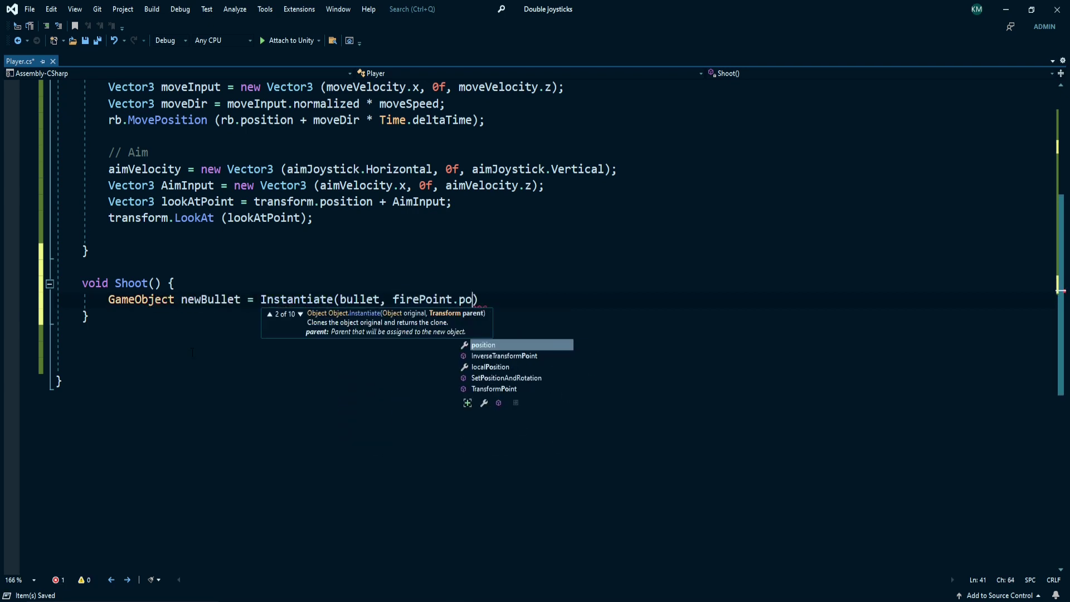
text(Point.rotation);)
key(Return)
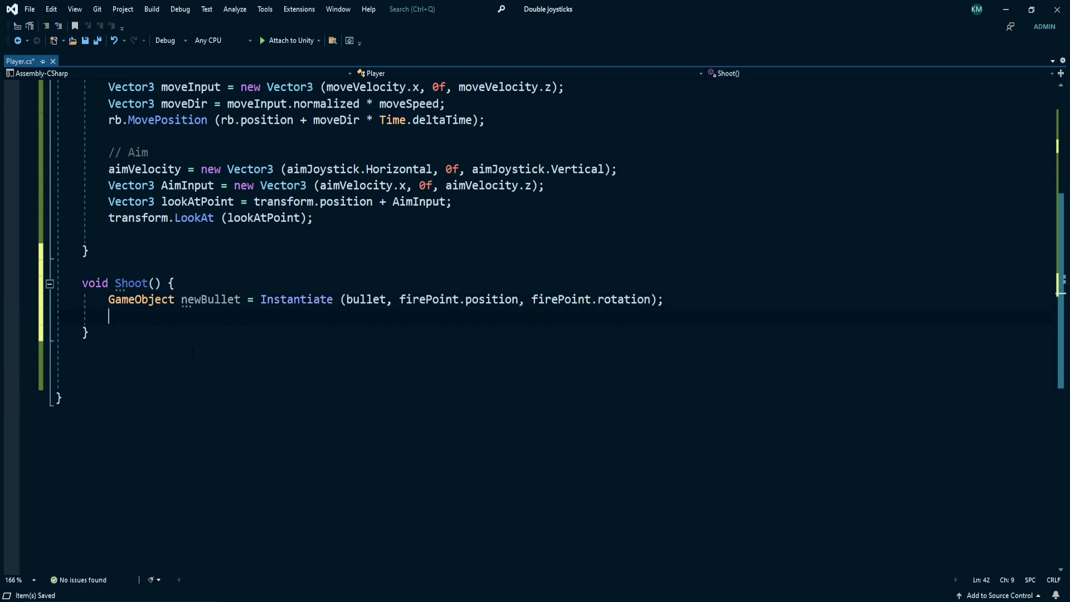
- Below newBullet, declare Rigidbody bulletRb as newBullet.GetComponent<Rigidbody> ()
text(Rigidbody bulletRb = newBullet.GetComponent)
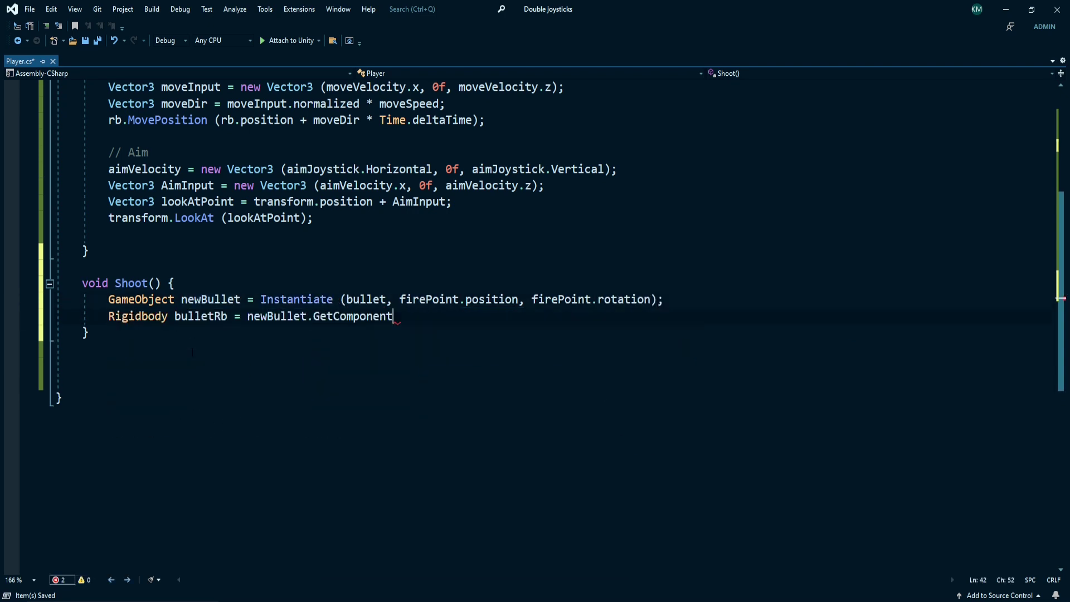
text(<Rigidbody> ();)
key(Return)
- Finish Shoot with bulletRb.AddForce (transform.forward * fireSpeed)
text(bulletRb.Add)
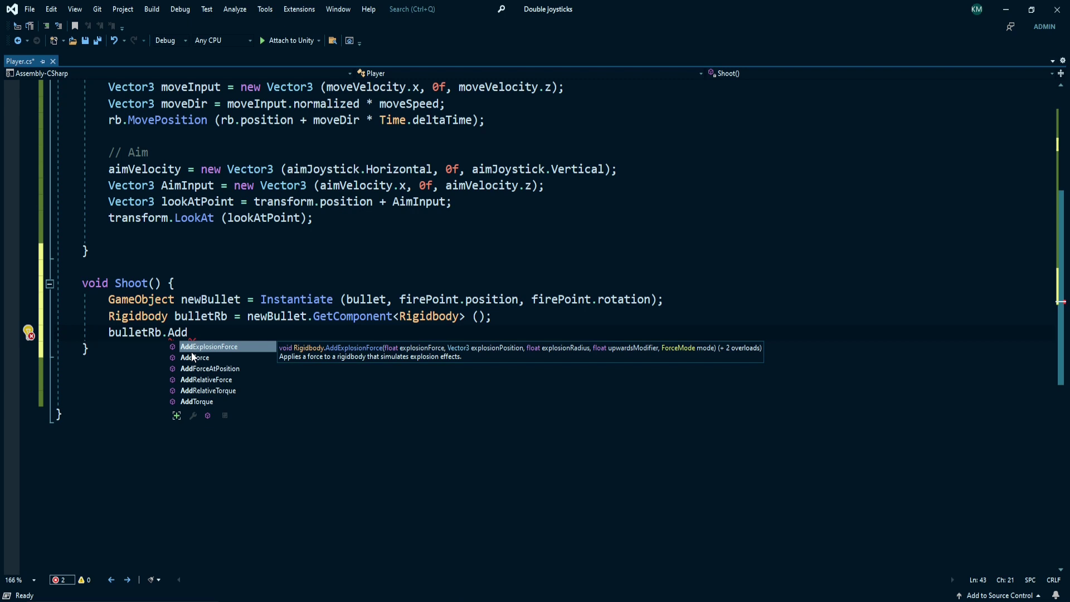
double_click(192, 358)
text((transform.forward * fire)
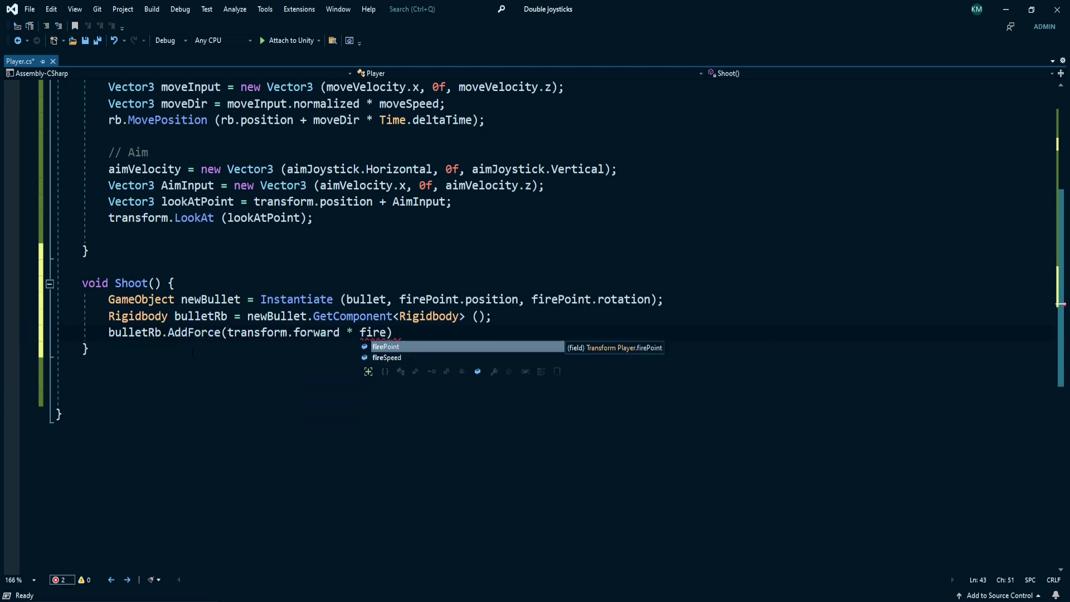
text(Speed);)
- At the end of Update, call Shoot () inside if(Input.GetMouseButtonDown(0)) and save the script
text(if(Input.get)
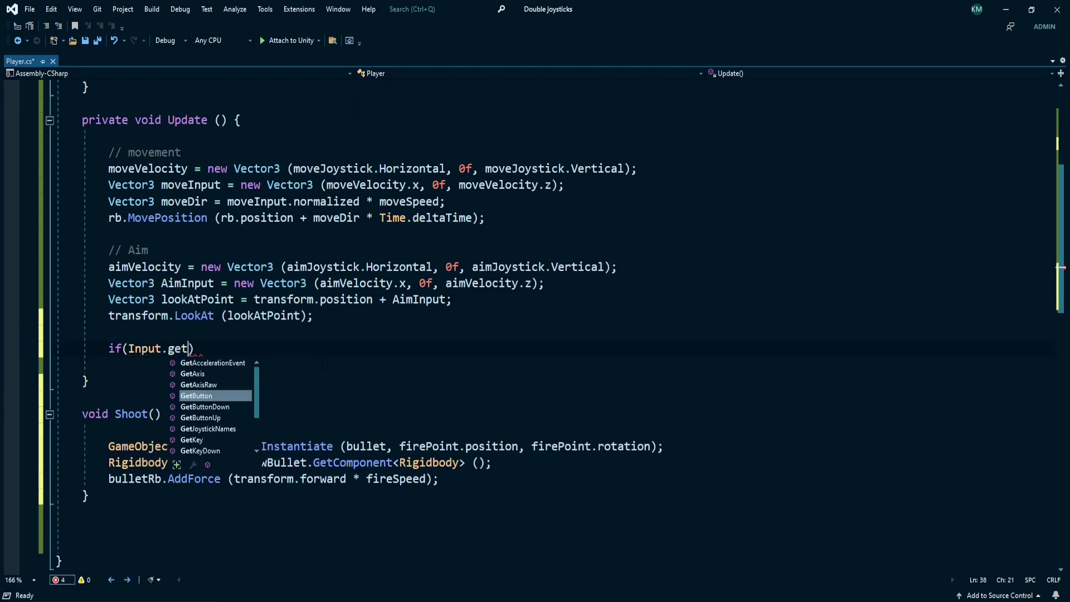
text(mouse)
key(Tab)
text(()
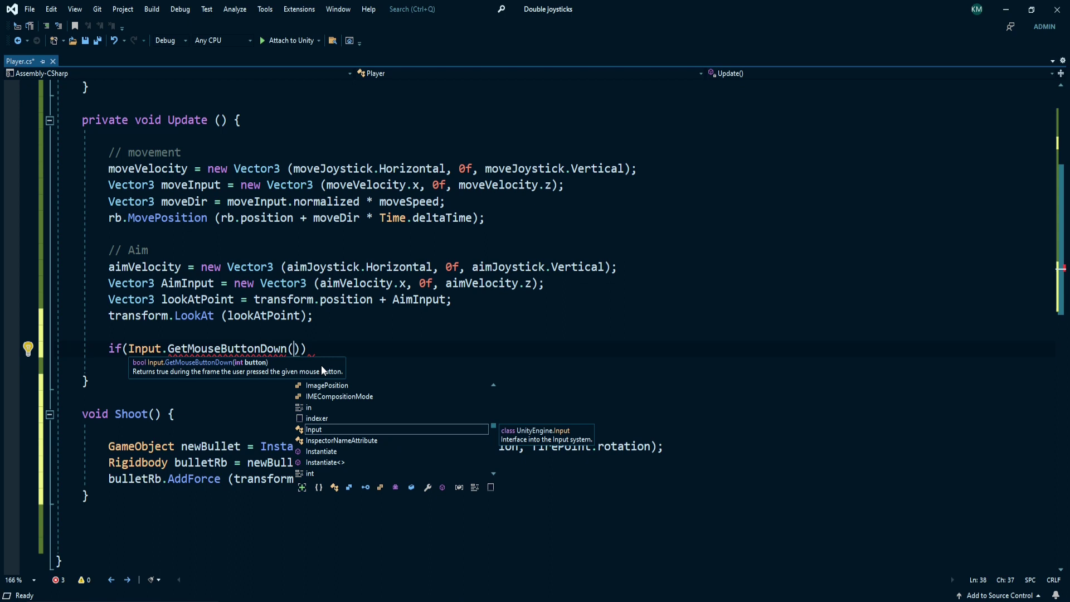
text(0)) {)
key(Return)
text(Shoot ();)
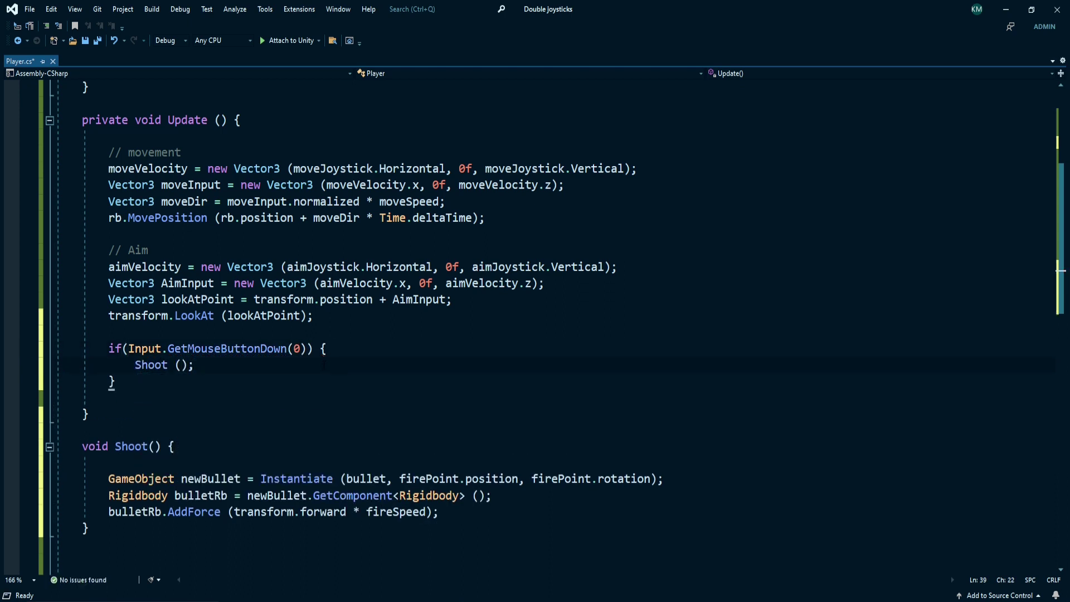
click(98, 41)
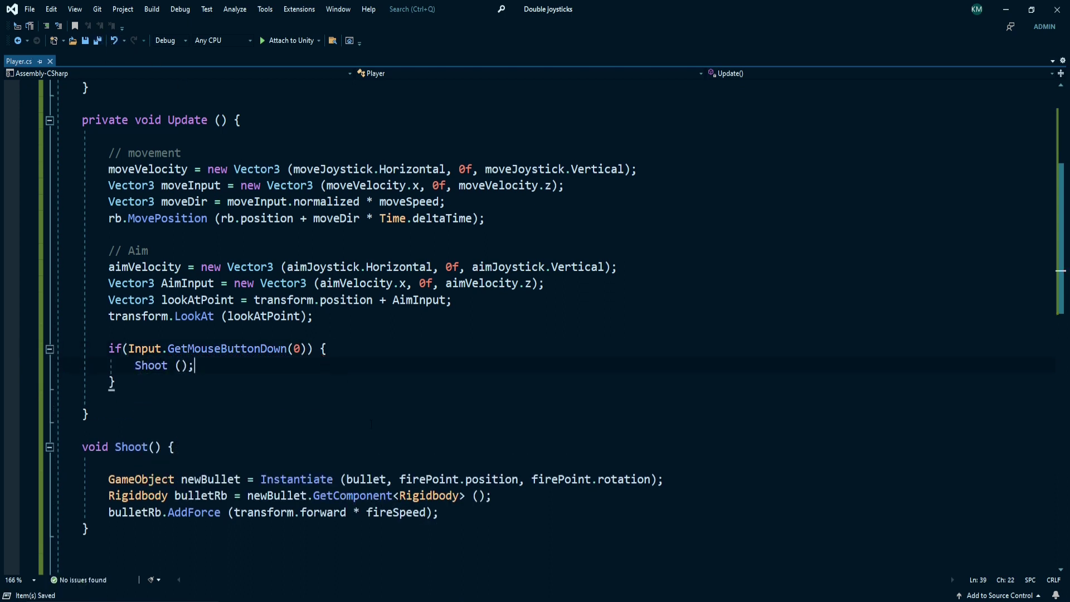
- Switch to Unity, set the Player script's Fire Speed to 30 and move Player to the end of the hierarchy
key(alt+Tab)
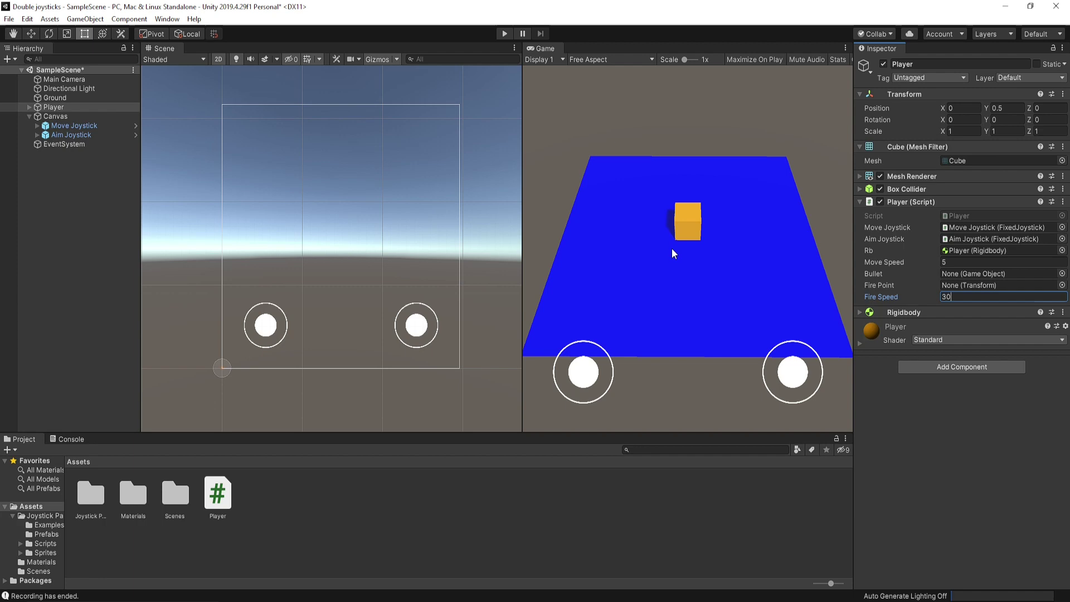
click(29, 116)
drag(54, 107, 57, 162)
click(57, 162)
click(218, 59)
click(29, 126)
double_click(62, 125)
alt+drag(301, 245, 245, 217)
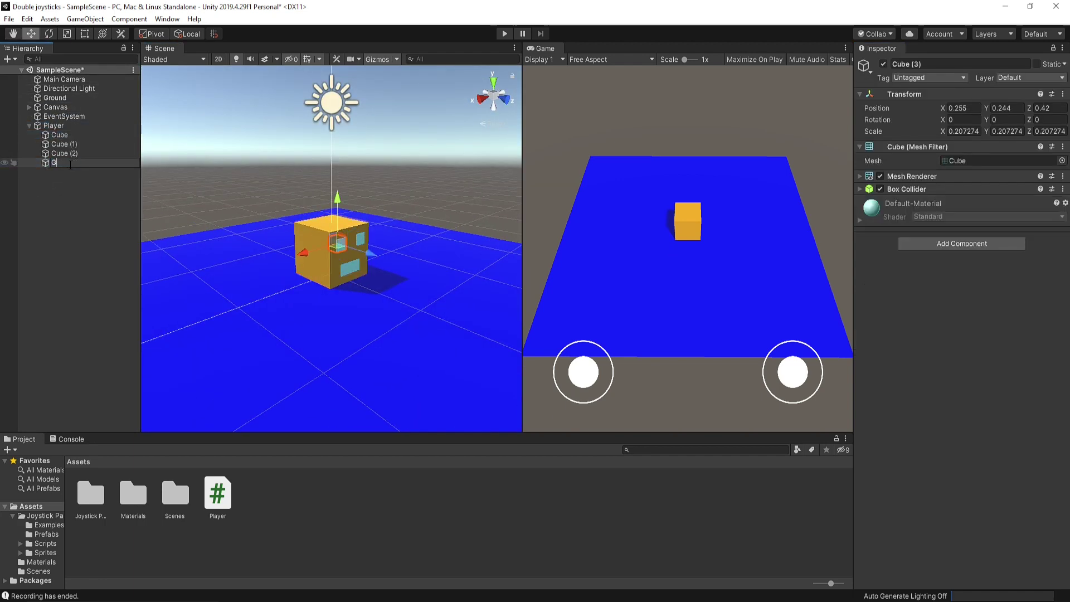
- Add a cube named Gun under Player, stretched to about 0.207 × 0.207 × 1.147 and protruding from the cube's face
key(f)
alt+drag(345, 237, 250, 260)
alt+drag(290, 290, 446, 334)
key(r)
scroll(407, 339, down, 4)
- Create an empty child object of Gun named firePoint and move it to Z 0.613 beyond the muzzle
right_click(64, 162)
click(101, 269)
click(921, 65)
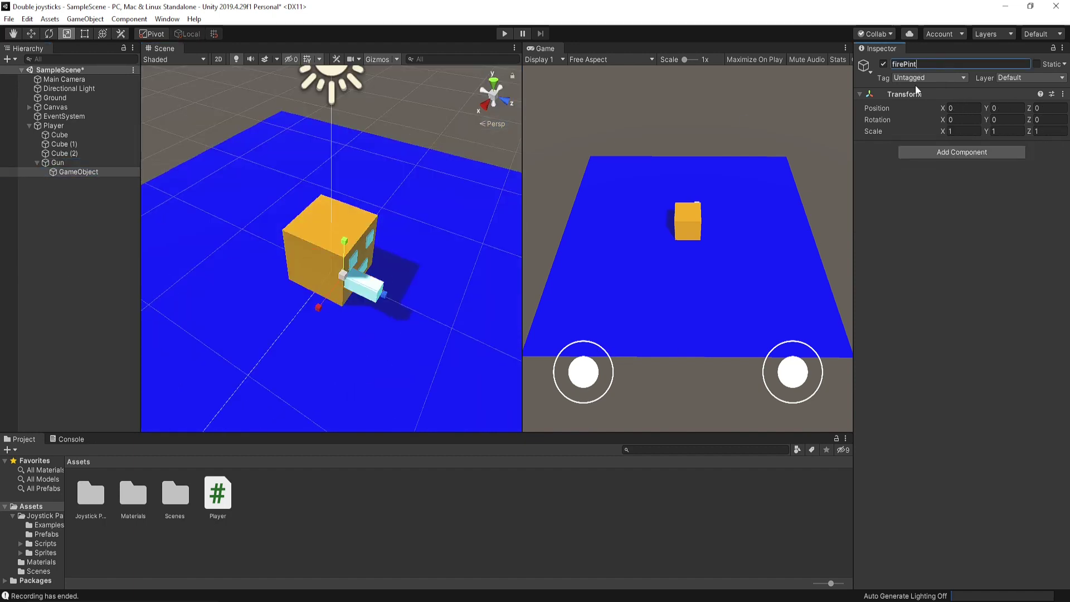
text(firePoint)
key(Return)
key(w)
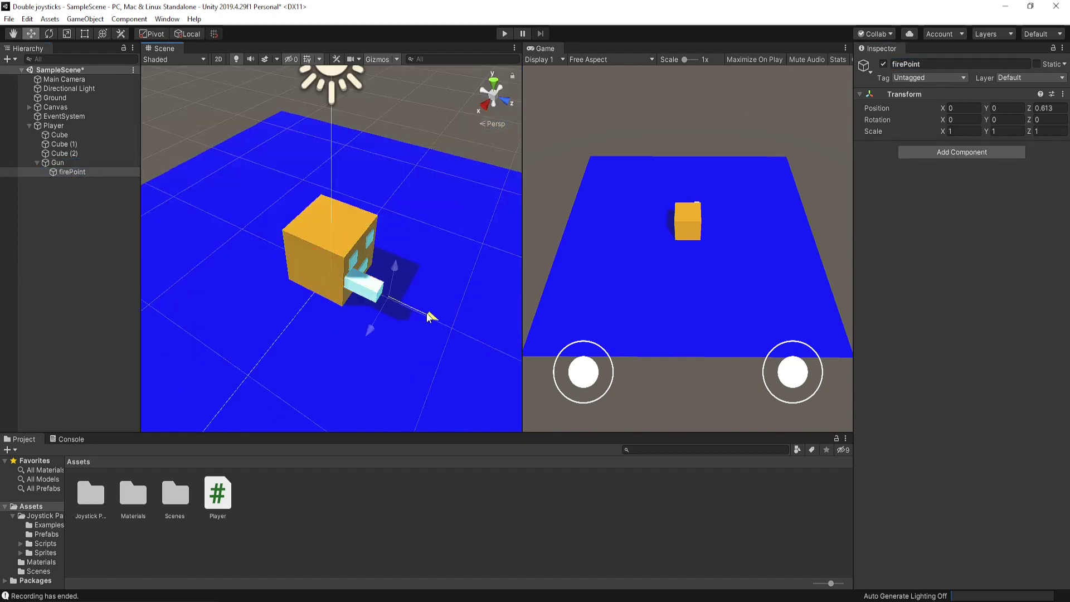
- Assign the firePoint object to the Fire Point field of the Player script
click(62, 126)
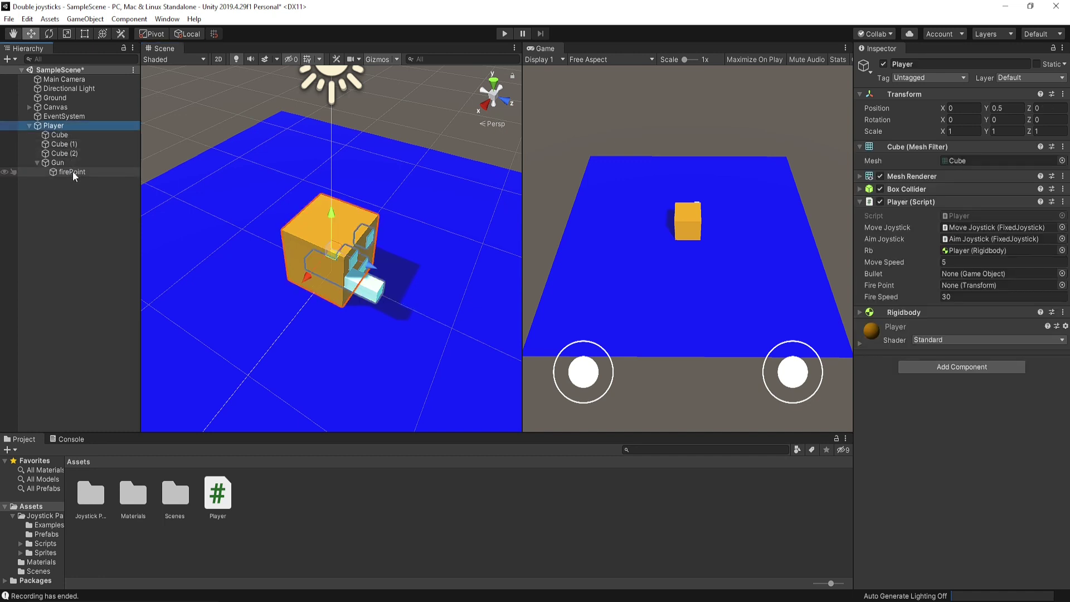
drag(72, 172, 941, 286)
click(29, 126)
- Create a cube in the scene, move it to Z 2.24 in front of the Player and scale it uniformly to 0.18073
right_click(47, 151)
mouse_move(87, 273)
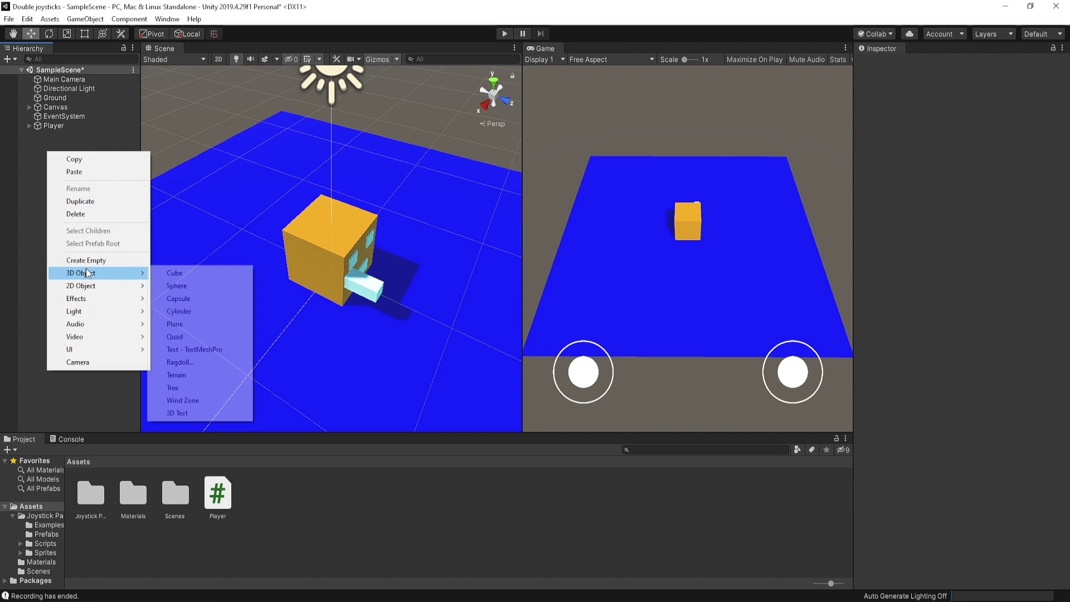
click(184, 272)
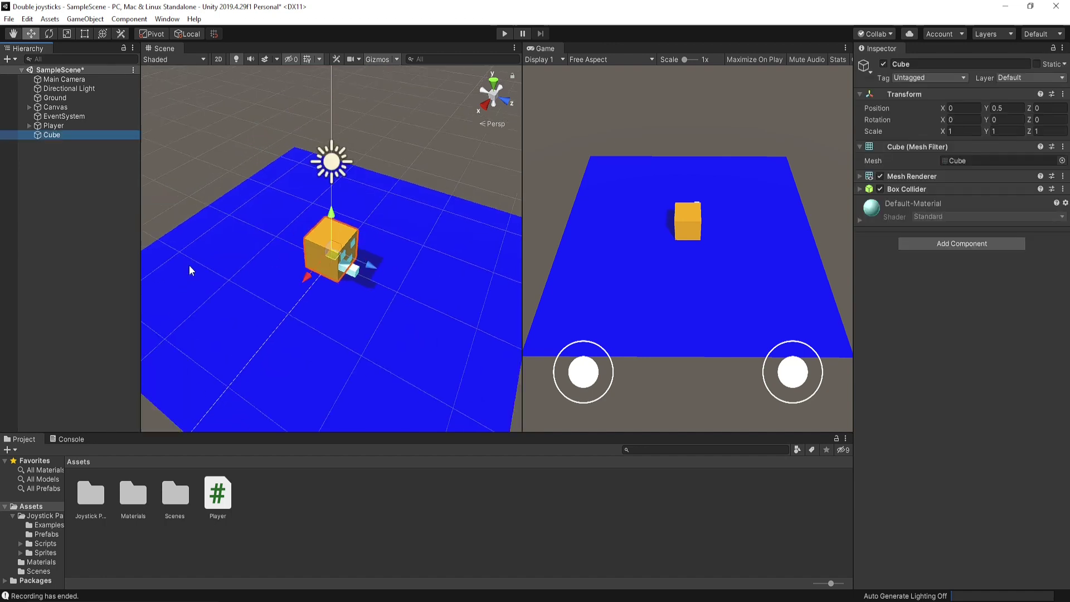
drag(379, 267, 347, 244)
key(r)
drag(377, 280, 358, 322)
- Rename the small cube as bullet and add a Rigidbody component to it
key(F2)
text(rug)
text(le)
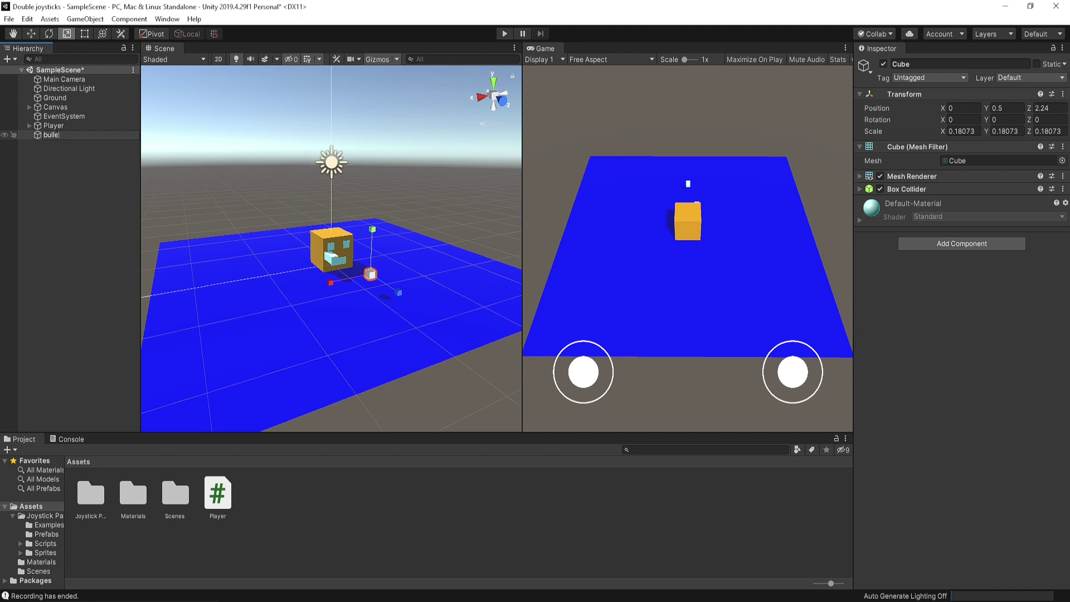
text(t)
key(Return)
click(958, 243)
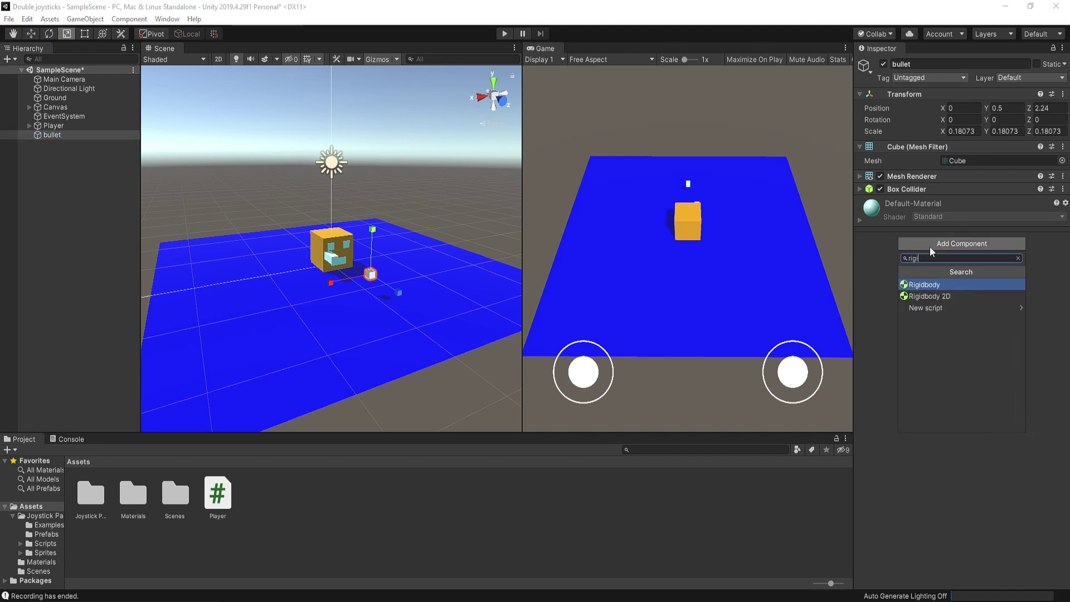
key(Return)
- Save bullet as a prefab in the Assets folder and delete it from the scene
drag(299, 493, 281, 495)
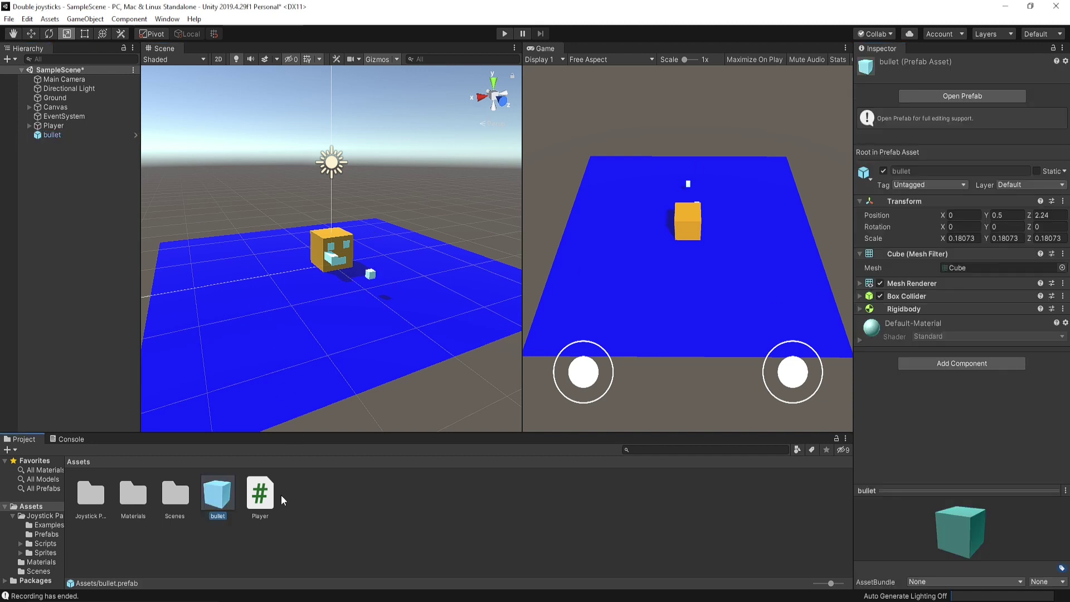
click(72, 138)
key(Delete)
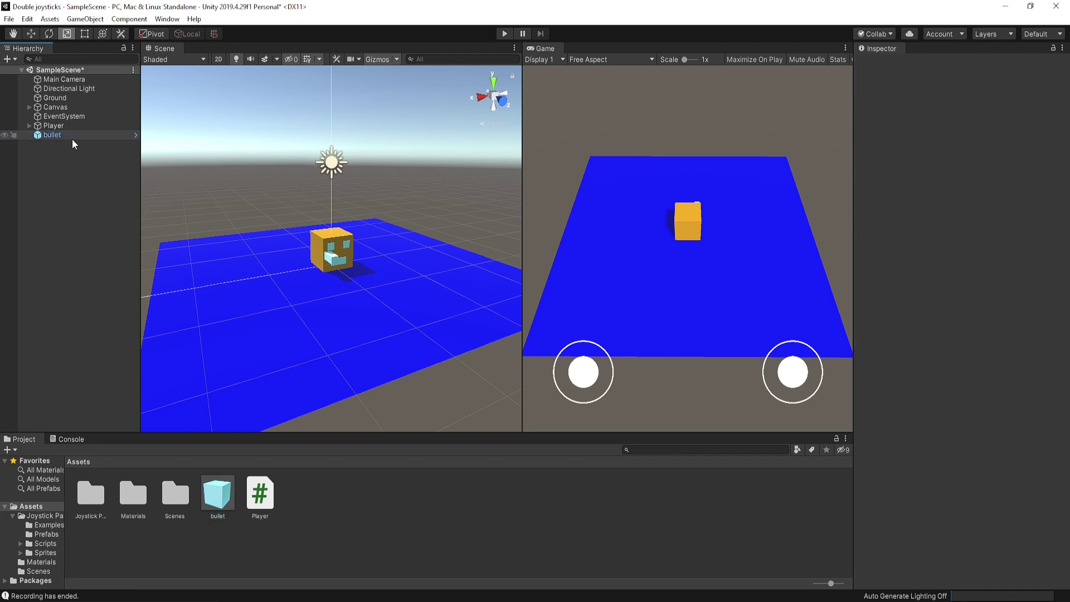
- Assign the bullet prefab to the Bullet field of the Player script
click(61, 125)
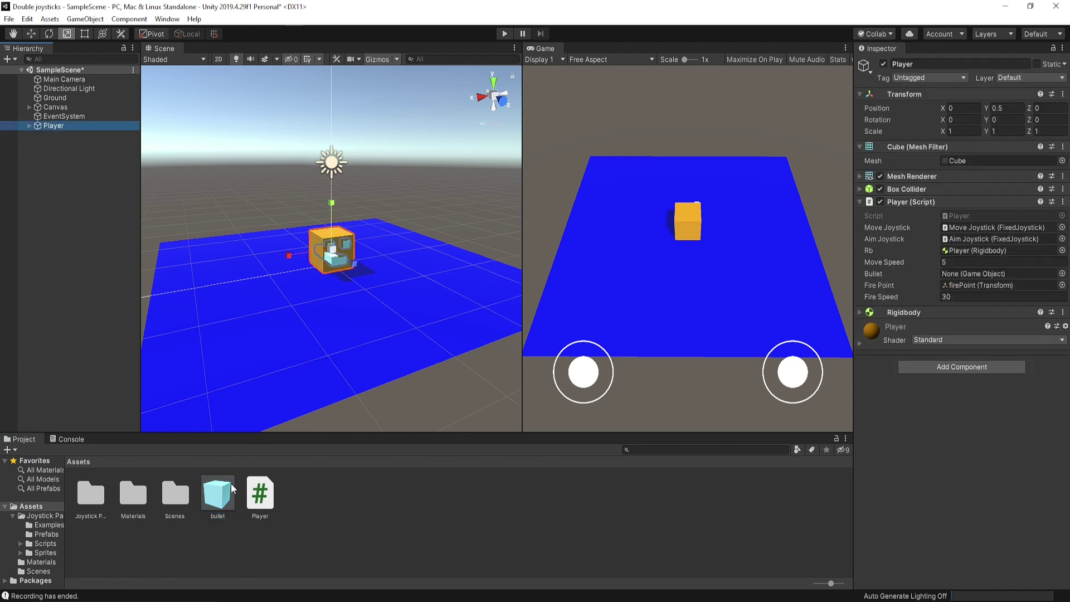
drag(233, 488, 651, 399)
drag(918, 278, 947, 279)
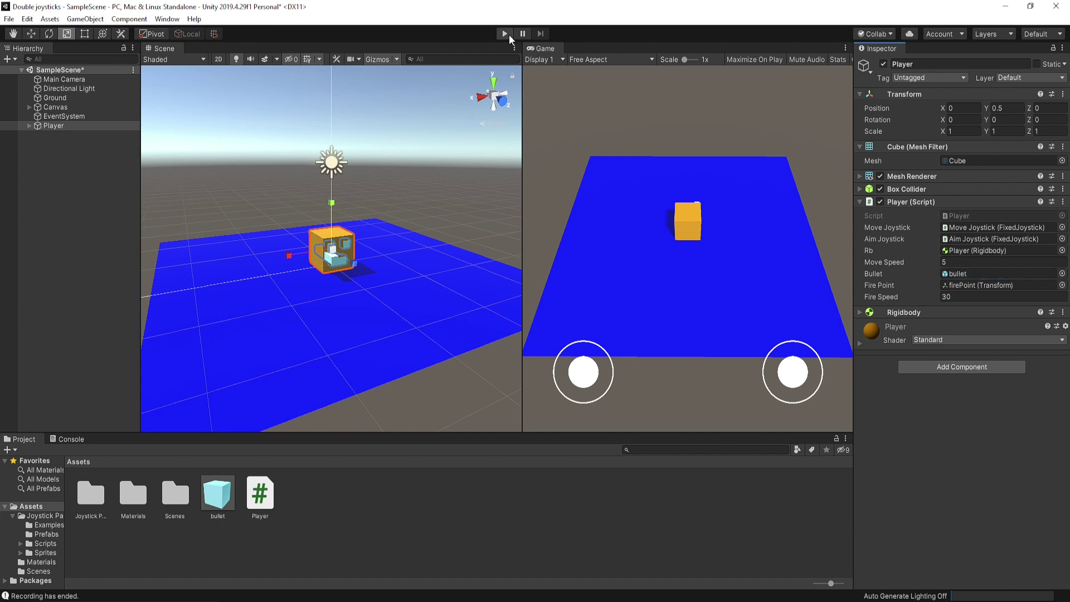
- Remove the Box Collider component from the Player's Gun
click(29, 126)
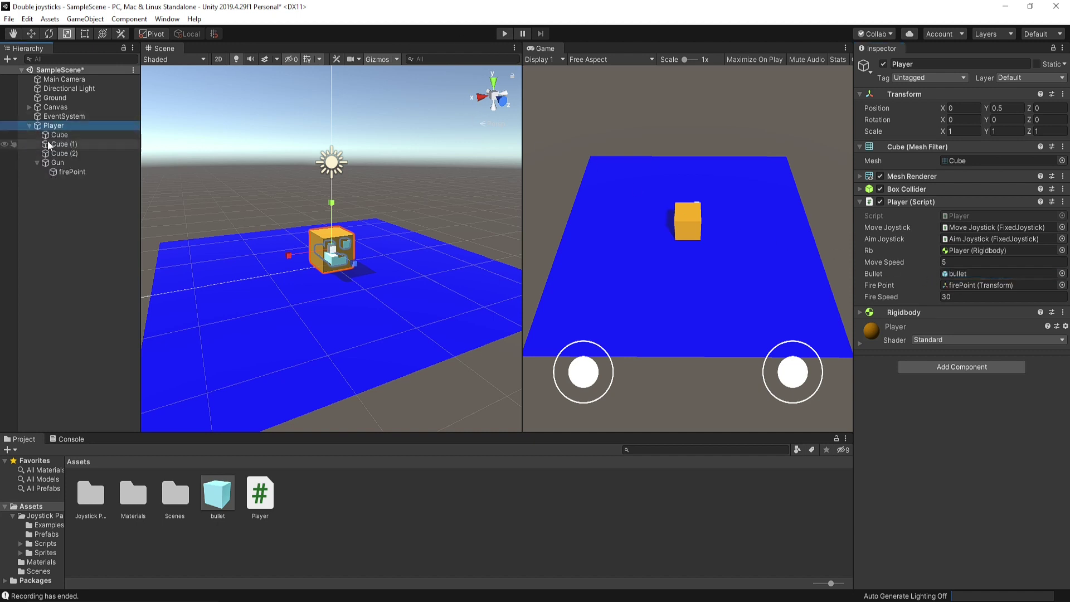
click(54, 162)
right_click(915, 194)
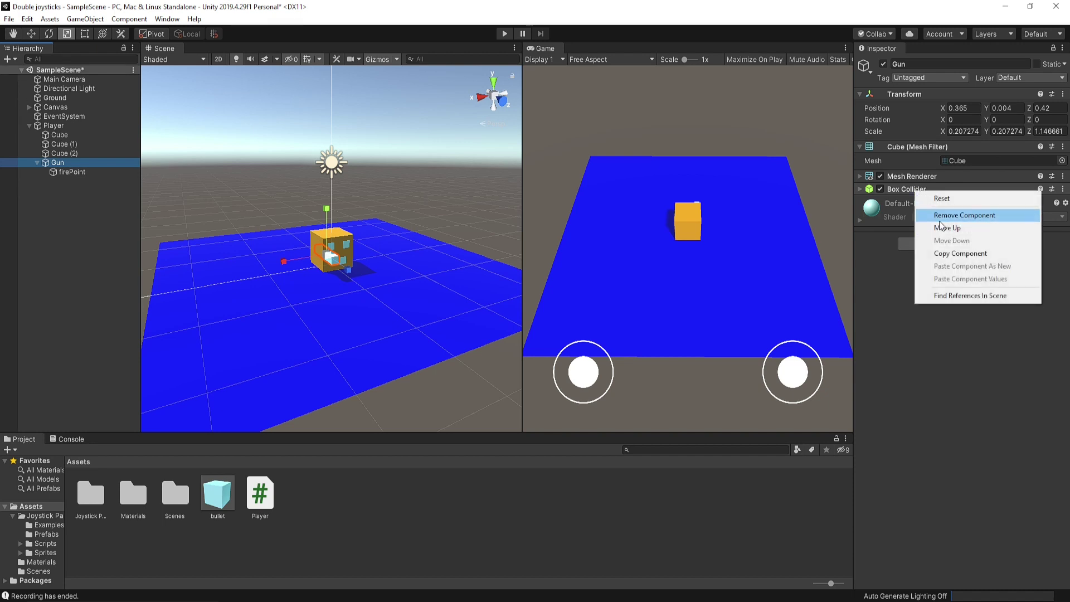
click(925, 212)
- Remove the Box Collider from Cube, Cube (1) and Cube (2) under Player
click(58, 135)
shift+click(66, 153)
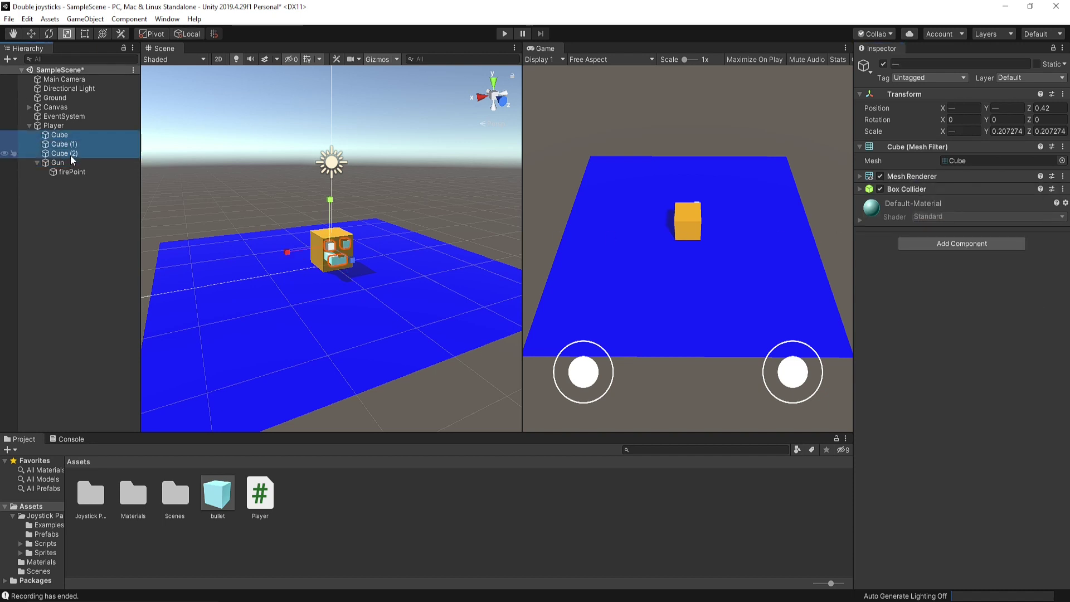
key(f)
right_click(908, 191)
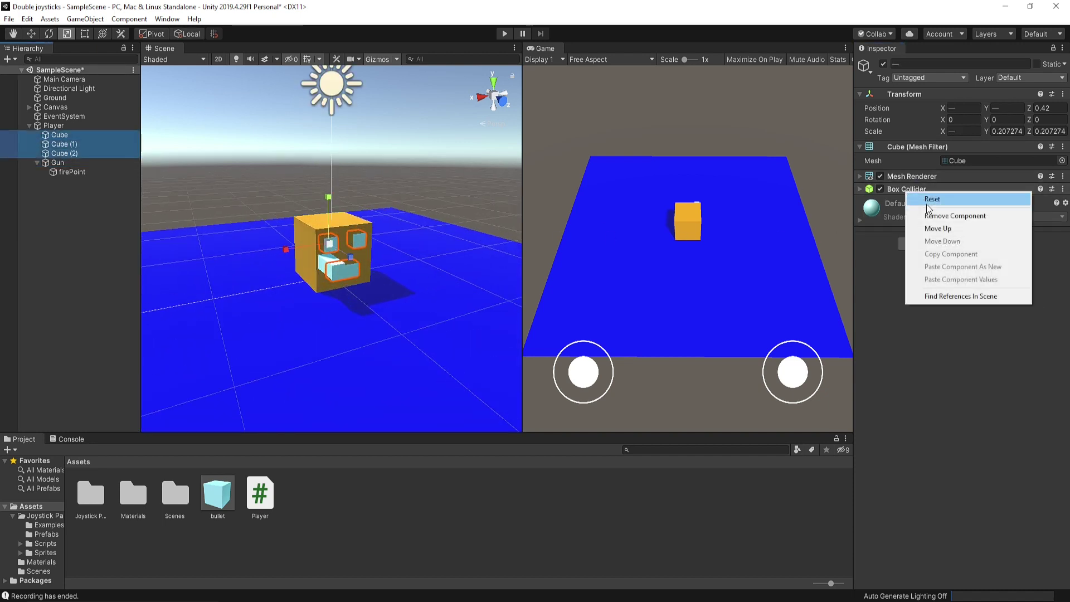
click(925, 213)
- Play the scene and test moving the cube with the move joystick and aiming and shooting with the aim joystick
click(55, 126)
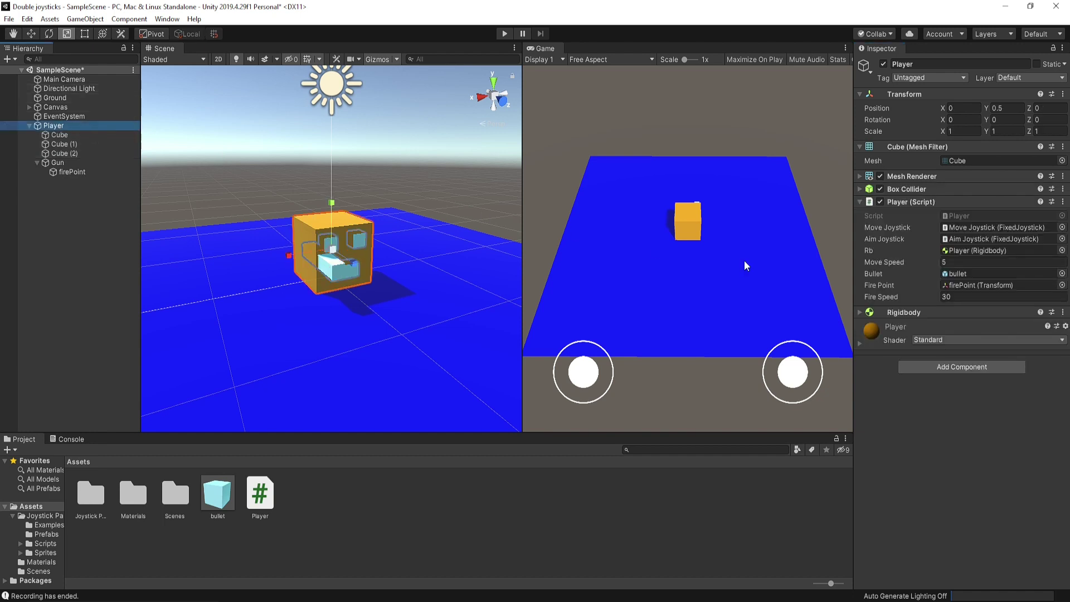
click(63, 197)
click(36, 162)
key(ctrl+p)
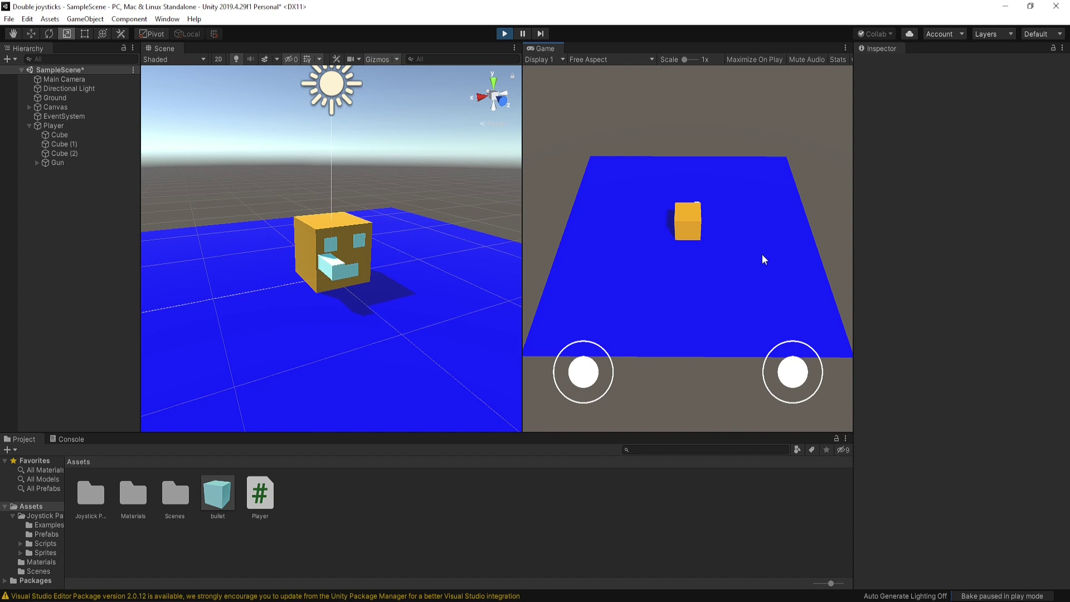
drag(602, 374, 554, 390)
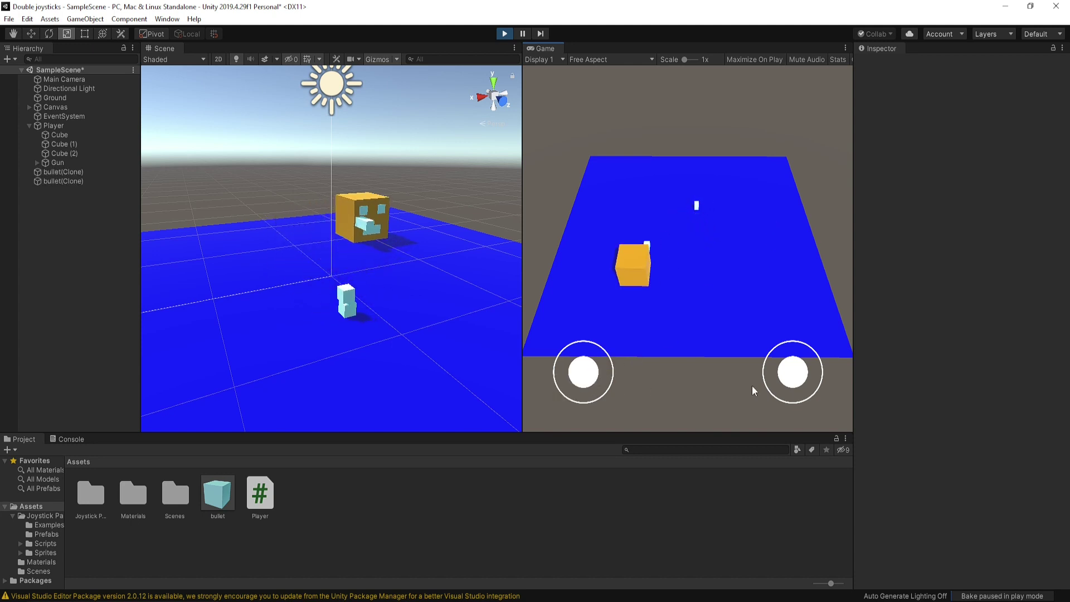
drag(793, 372, 831, 353)
key(space)
key(space)
key(space)
key(space)
key(space)
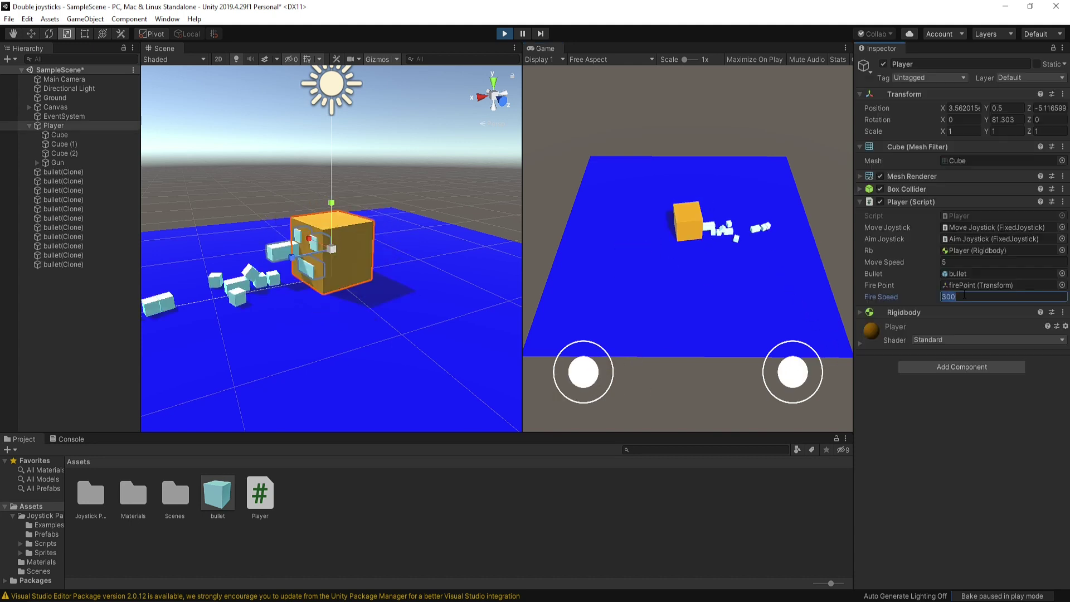
- Set the Player script's Fire Speed to 400 during play, test shooting with the aim joystick, and stop playing
text(400)
key(Return)
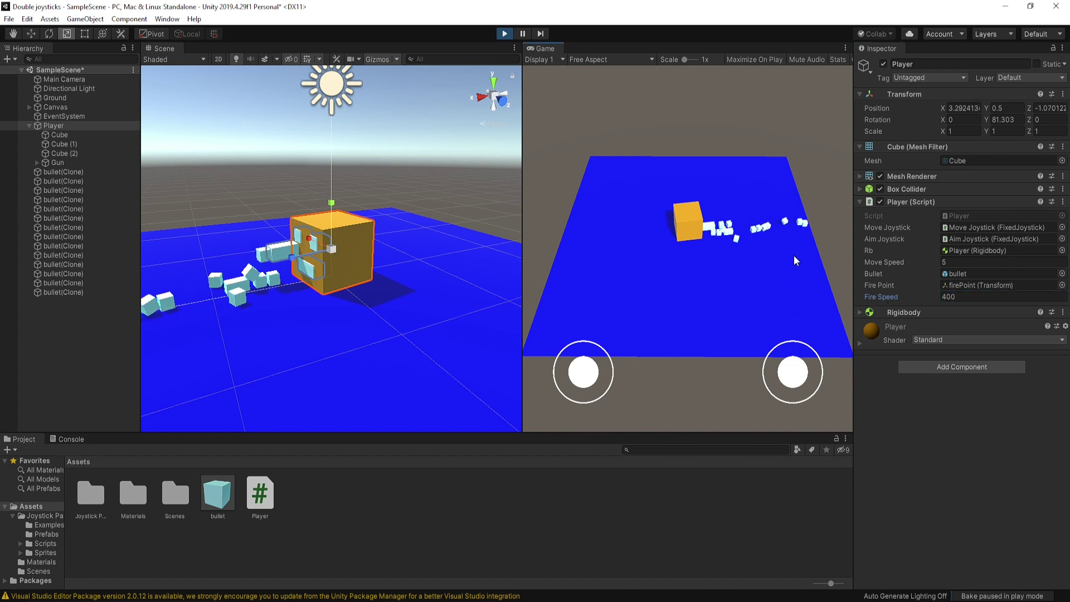
drag(775, 368, 792, 401)
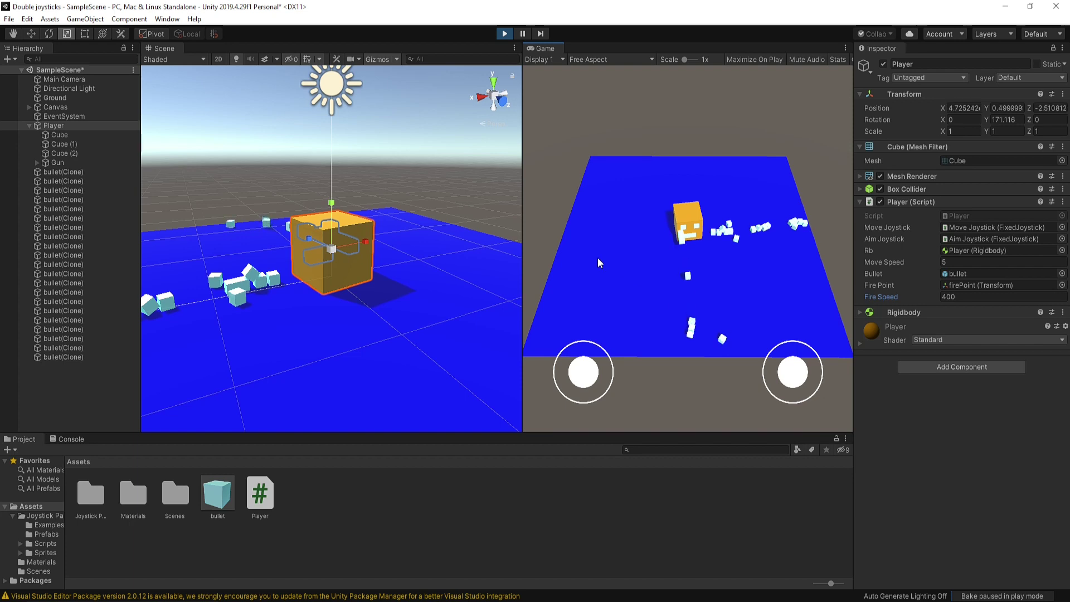
key(ctrl+p)
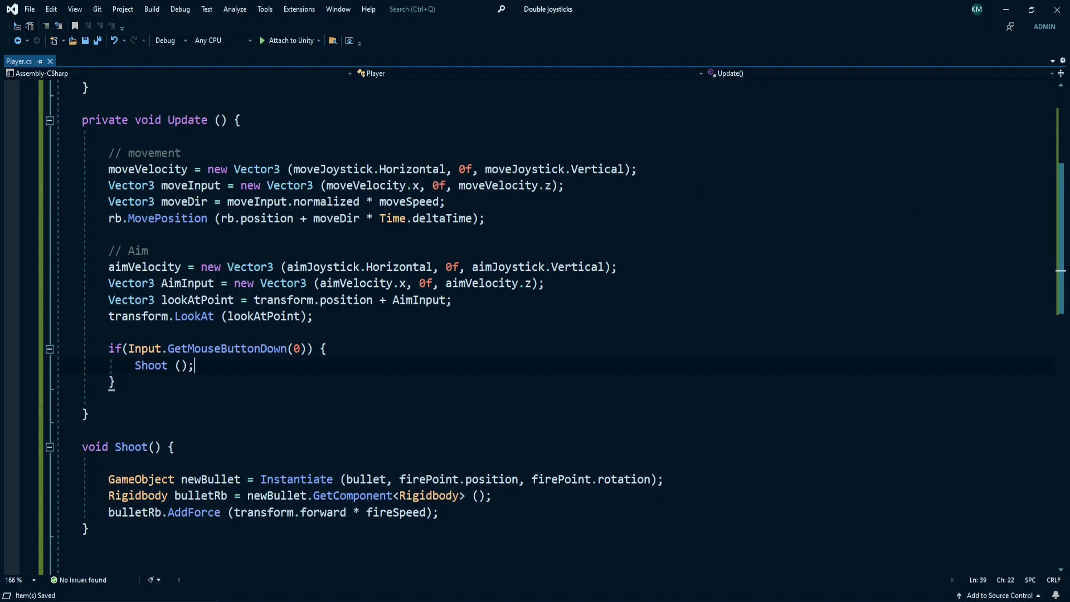
- In the Player script in Visual Studio, comment out the if(Input.GetMouseButtonDown(0)) block in Update
scroll(390, 250, down, 1)
drag(108, 267, 132, 301)
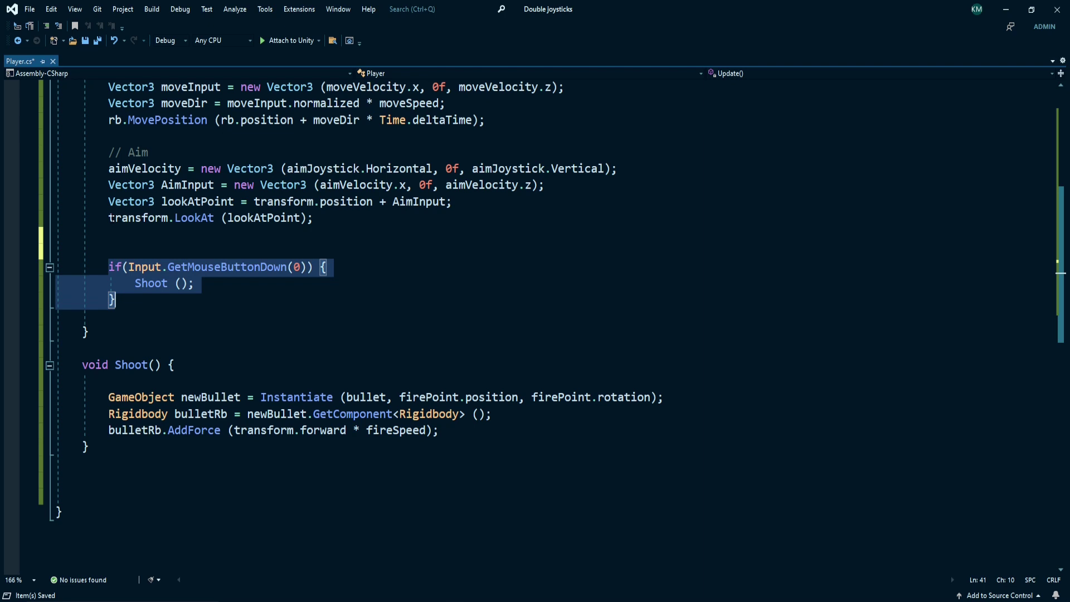
click(53, 26)
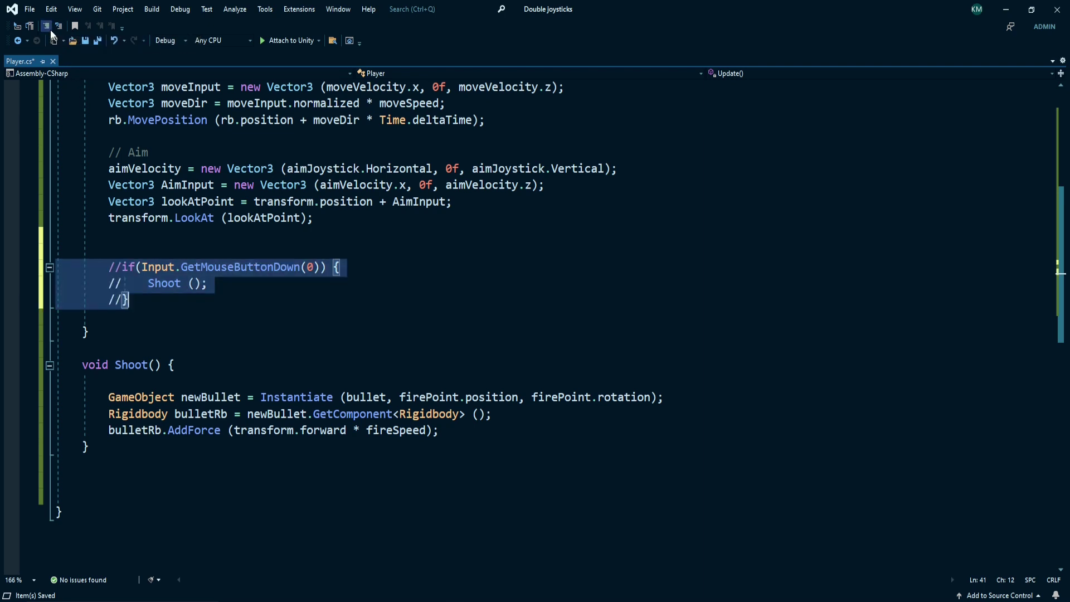
- Below the commented block, add if(aimJoystick.Horizontal >= 0.6f || aimJoystick.Vertical >= 0.6) with a Shoot () call inside
click(145, 302)
scroll(146, 304, down, 1)
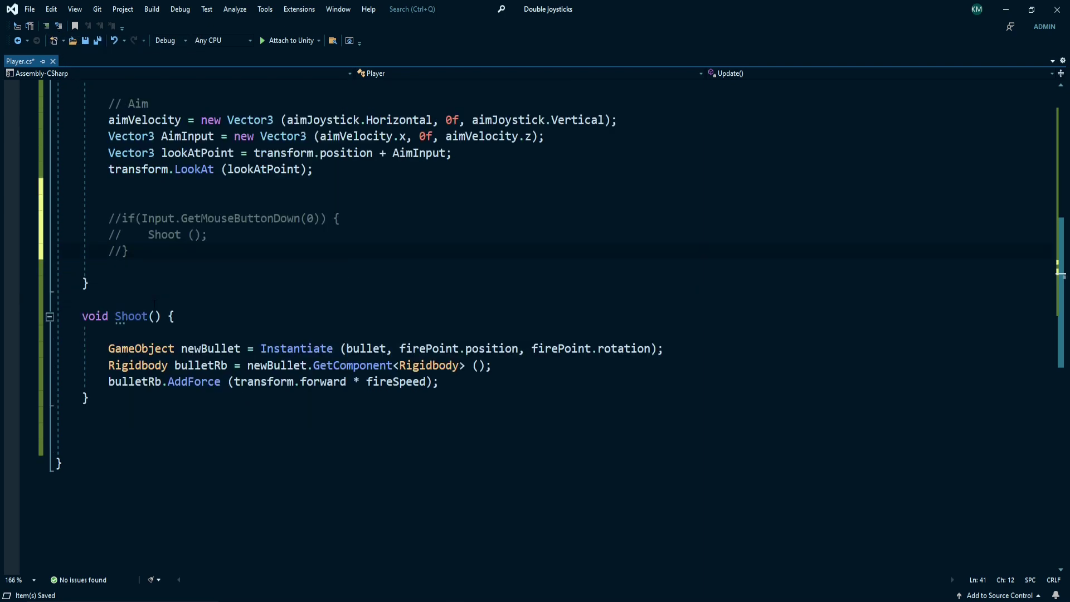
key(Return)
text(if(aimJoystick)
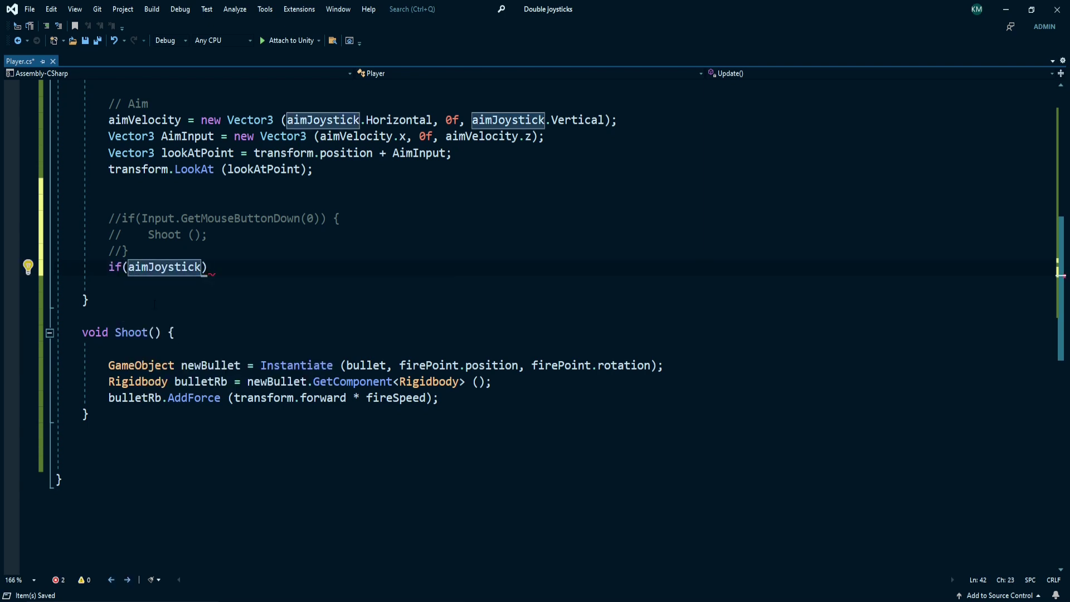
text(.Horizontal >= 0.6)
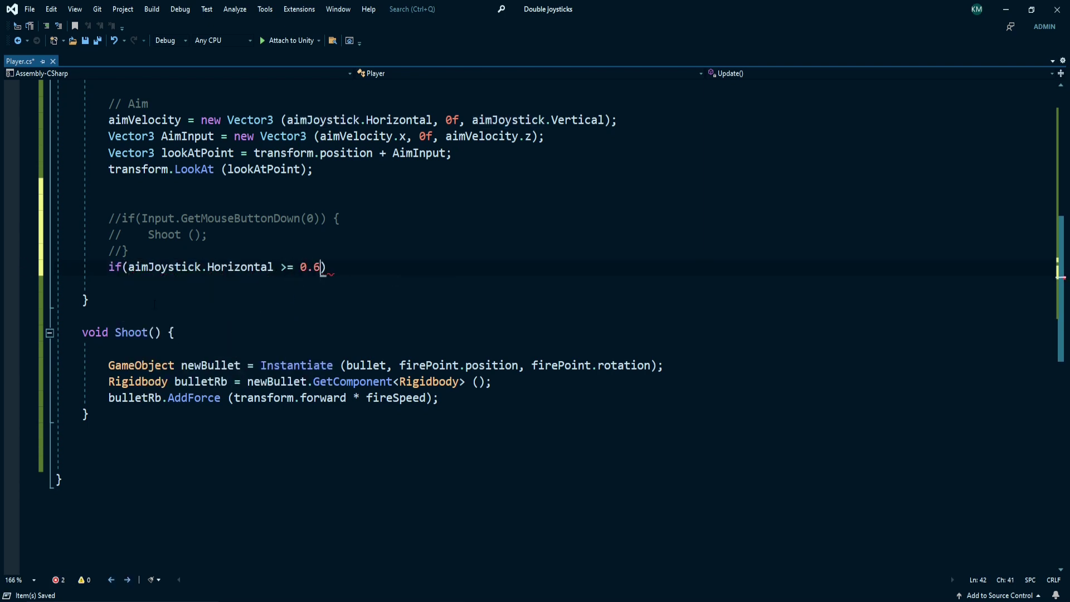
text(f || aimJoystick.vel)
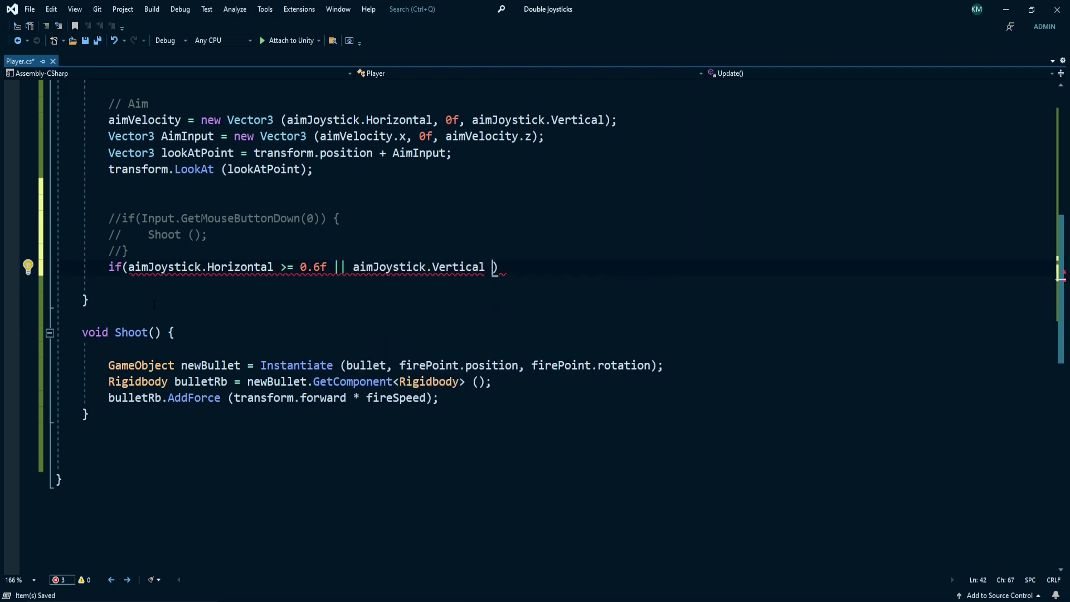
text( >= 0.6))
key(Return)
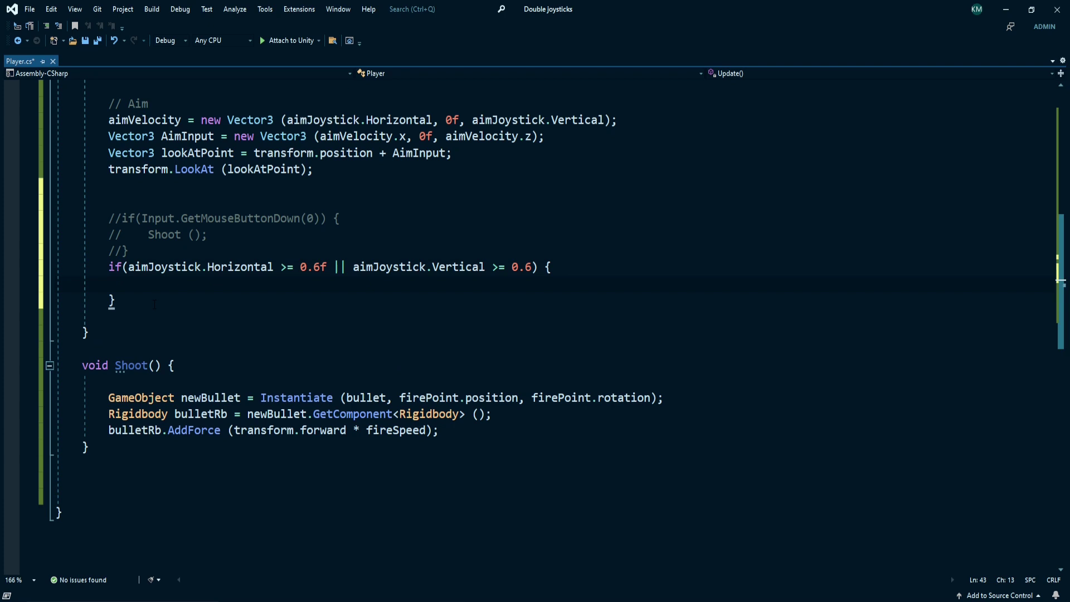
text(Shoo)
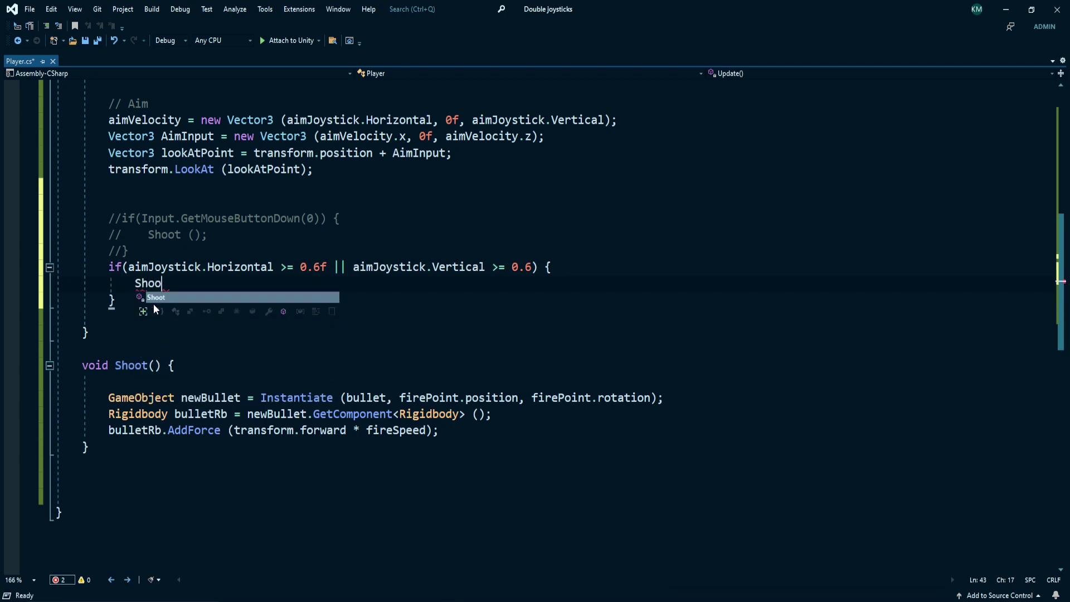
key(Tab)
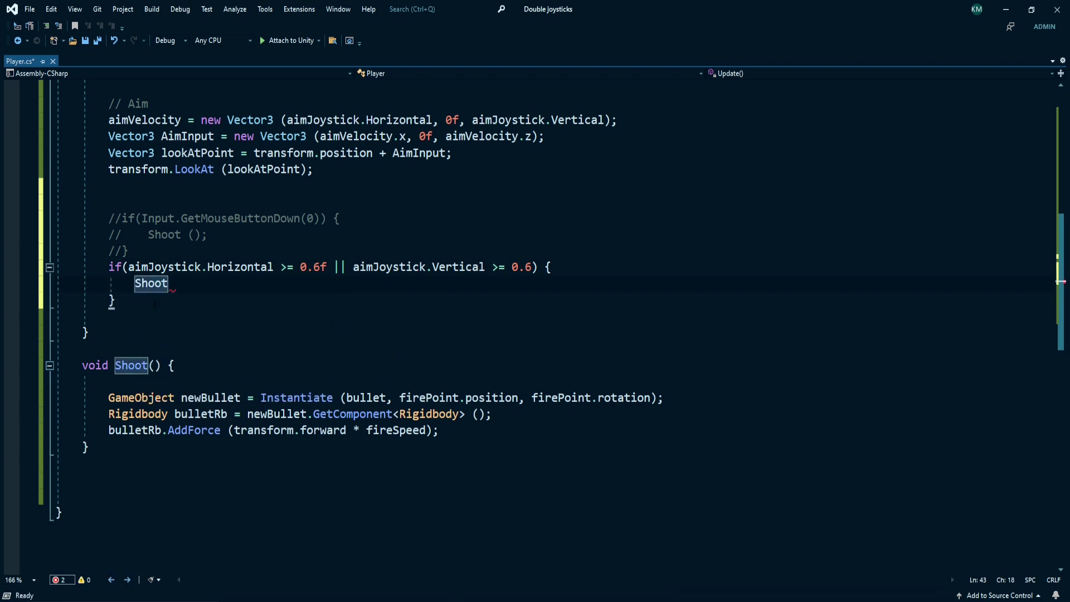
text(();)
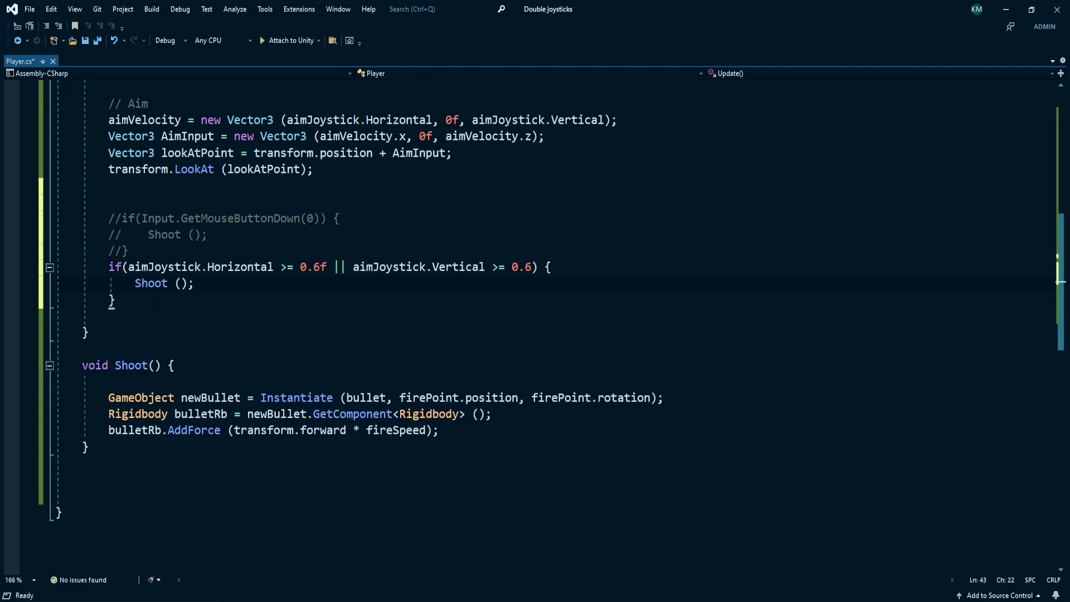
- Add an else if block with an empty condition and body after the aim joystick if block
drag(108, 267, 148, 304)
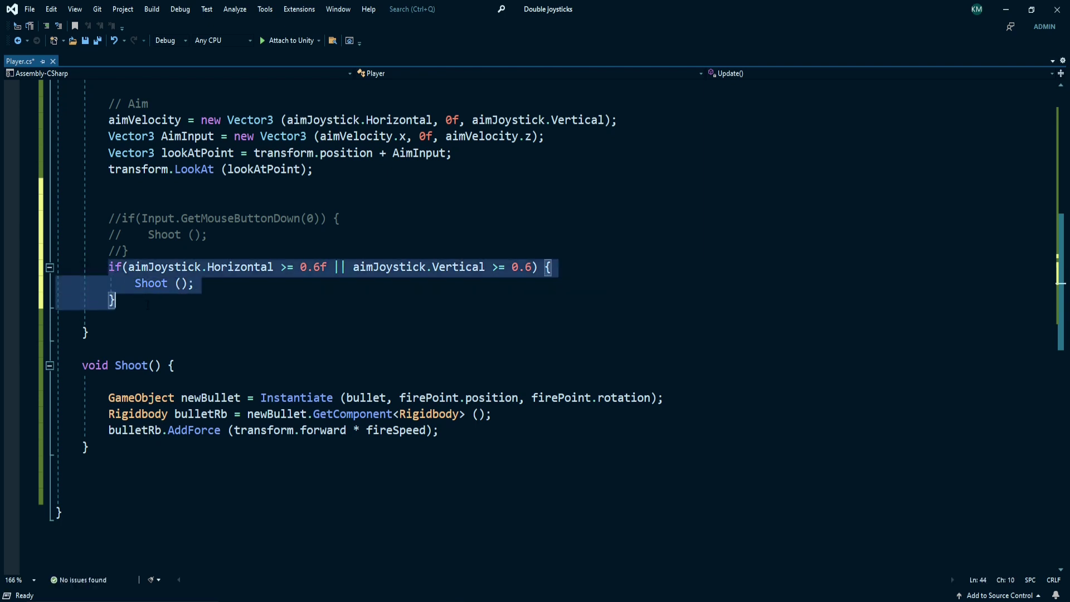
click(144, 298)
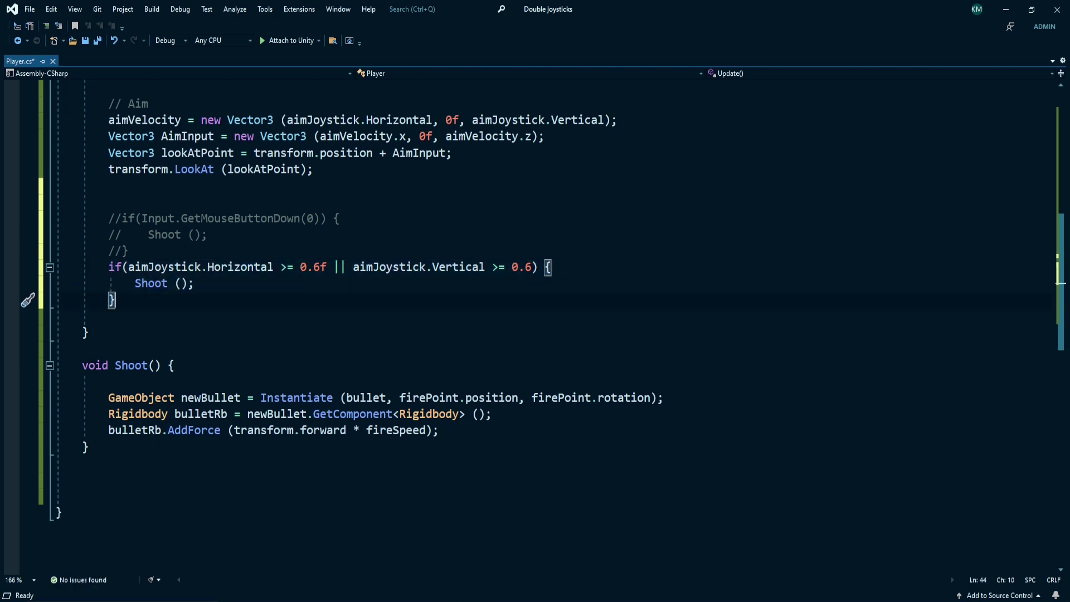
text(esle)
key(BackSpace)
key(BackSpace)
key(BackSpace)
text(lse )
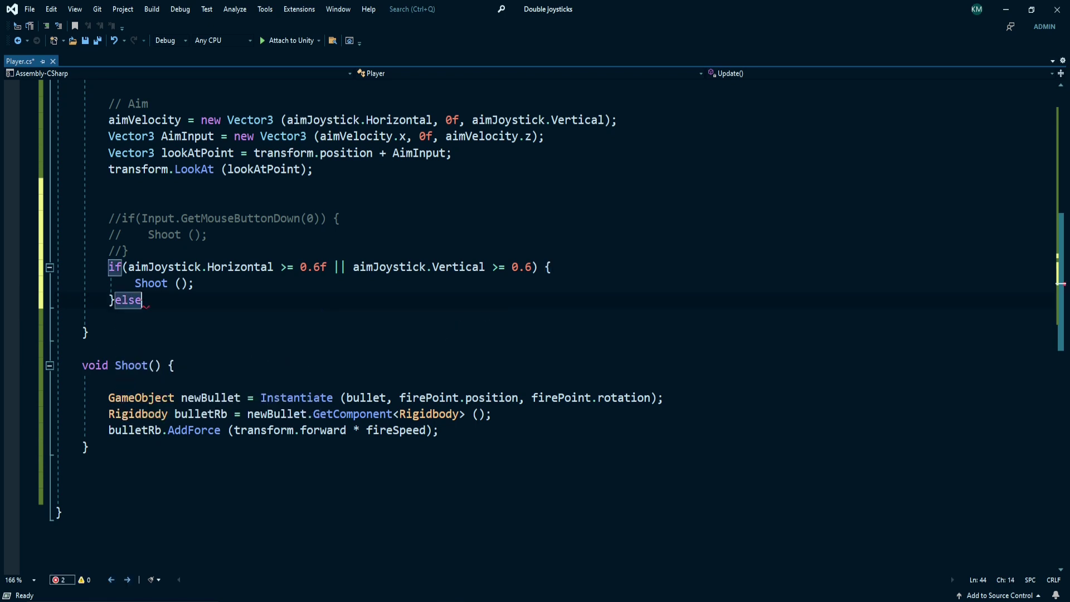
text({)
key(Return)
text(if()
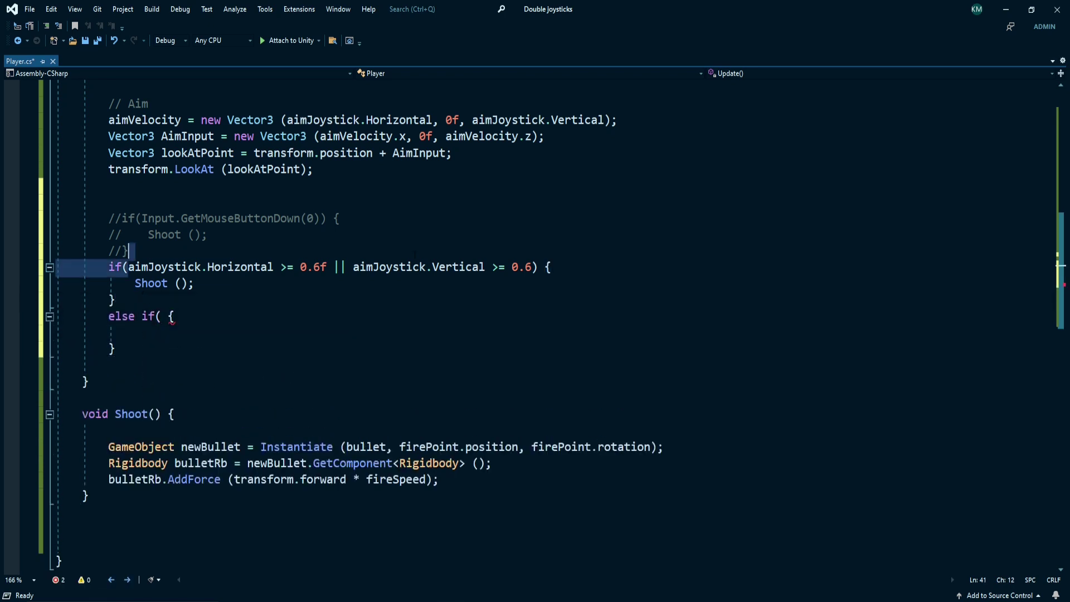
- Copy the aim joystick condition from the first if statement into the else if statement
drag(129, 251, 533, 266)
key(ctrl+c)
click(161, 316)
key(ctrl+v)
- Change the else if comparisons to Horizontal <= -0.6f and Vertical <= -0.6, and call Shoot () in its body
click(319, 316)
key(BackSpace)
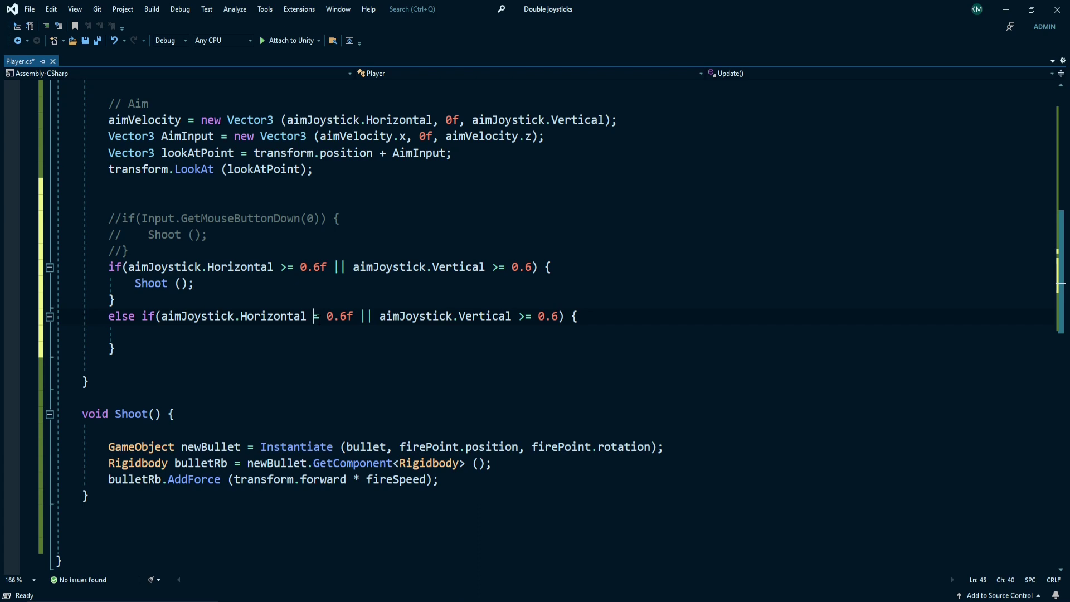
text(<)
click(333, 316)
text(-)
click(532, 316)
key(BackSpace)
text(<)
click(552, 316)
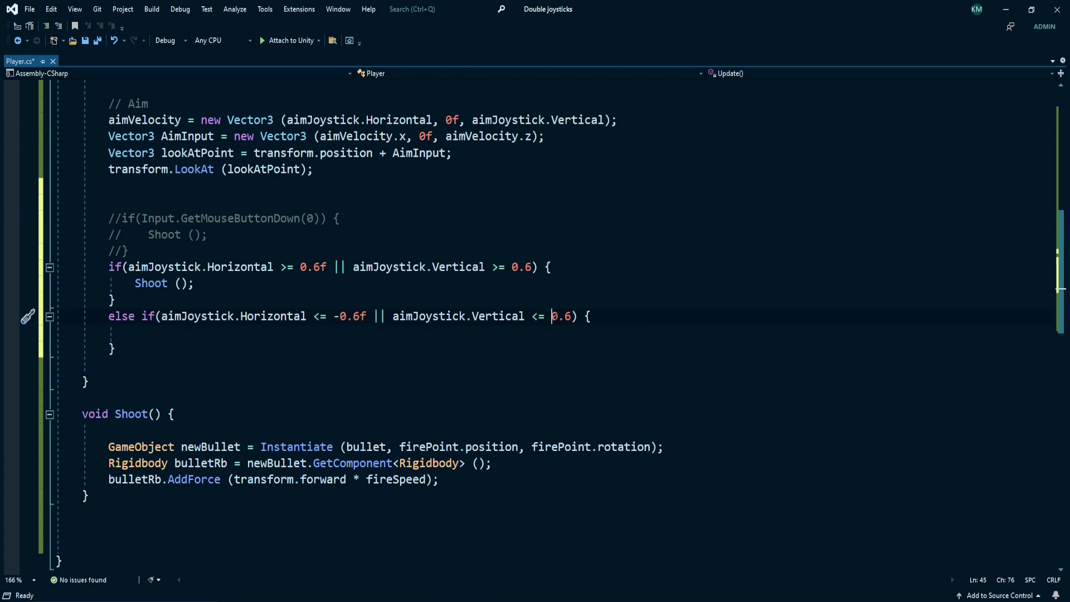
text(Shoot ();)
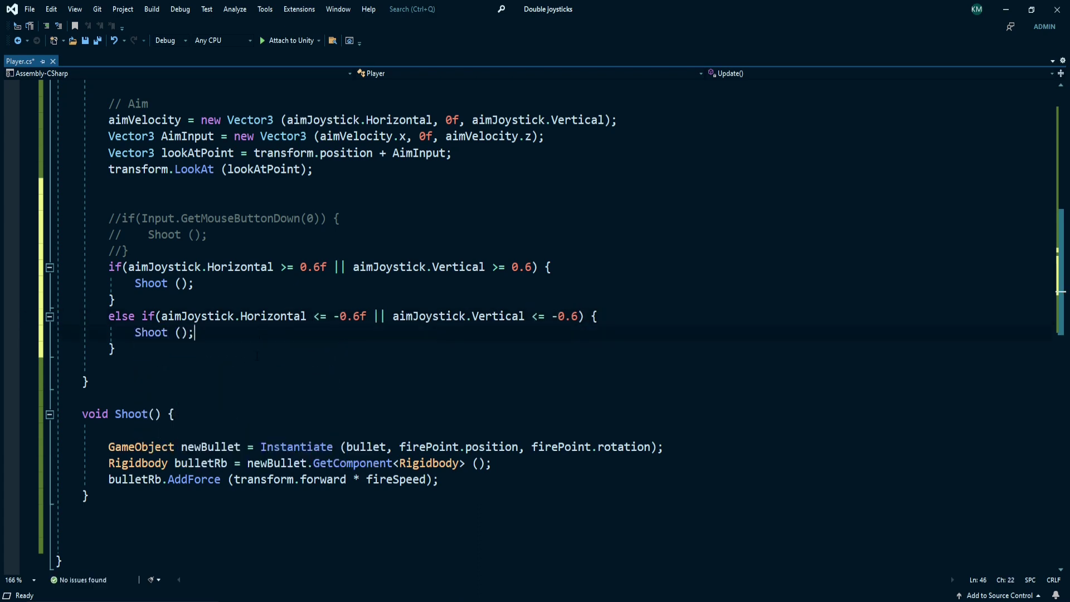
- Return to Unity, play the scene to test aim-joystick shooting together with the move joystick, and stop playing
key(alt+Tab)
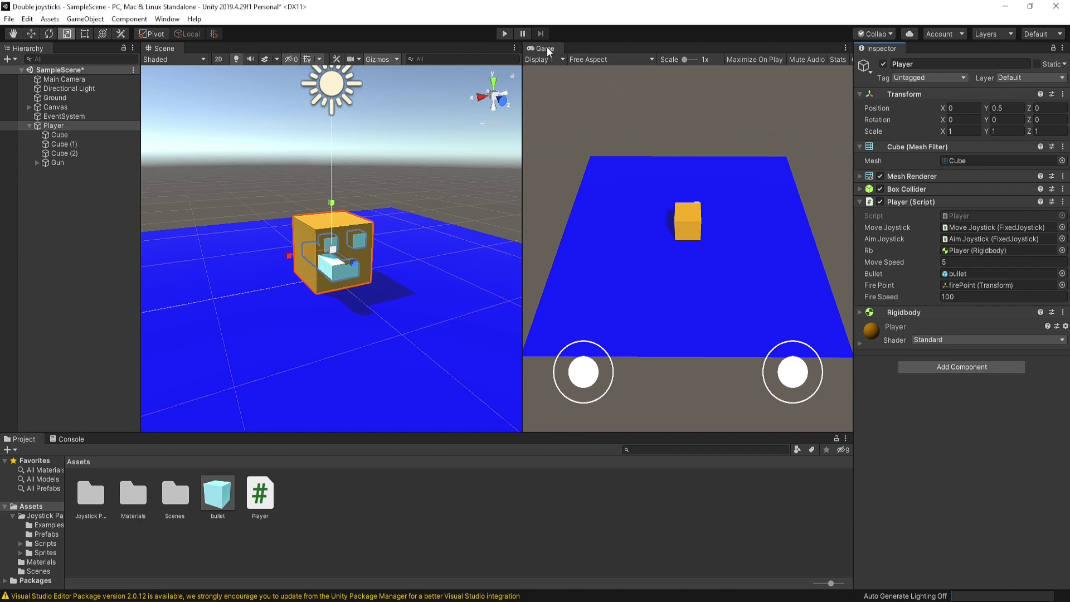
click(505, 34)
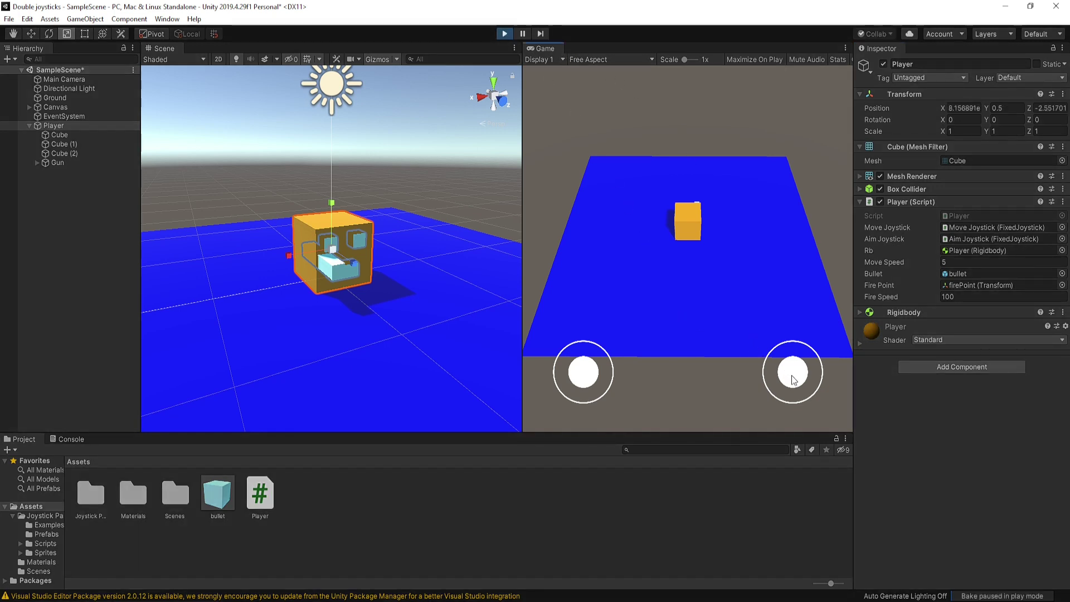
mouse_move(789, 384)
mouse_down()
mouse_move(802, 368)
mouse_move(781, 373)
mouse_move(798, 387)
mouse_move(771, 401)
mouse_move(806, 369)
mouse_move(790, 374)
mouse_move(811, 340)
mouse_move(824, 406)
mouse_move(769, 412)
mouse_move(759, 367)
mouse_move(787, 377)
mouse_up()
drag(589, 379, 657, 400)
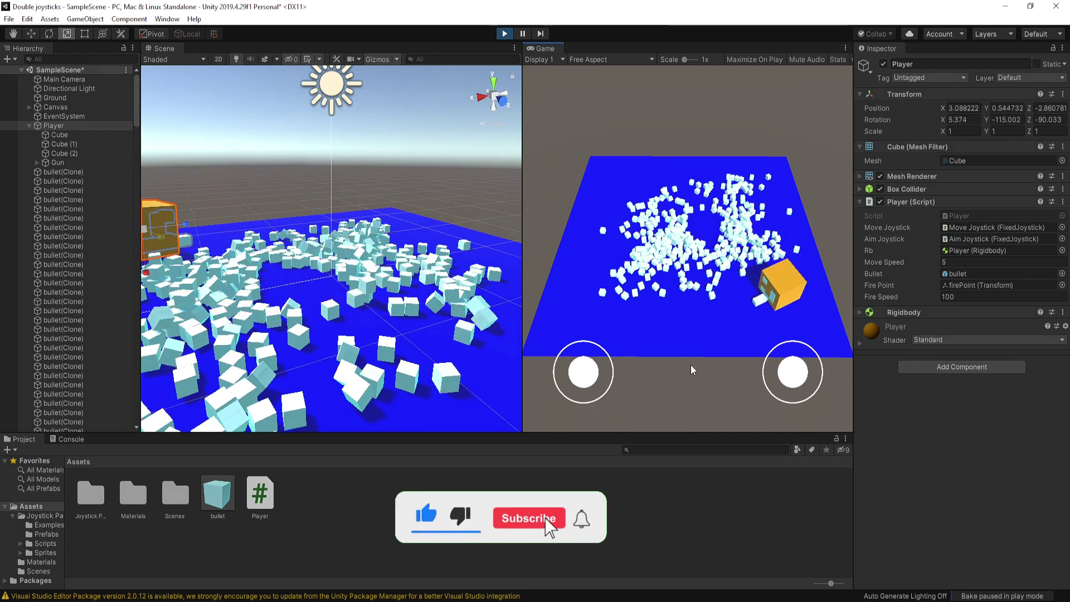
click(506, 35)
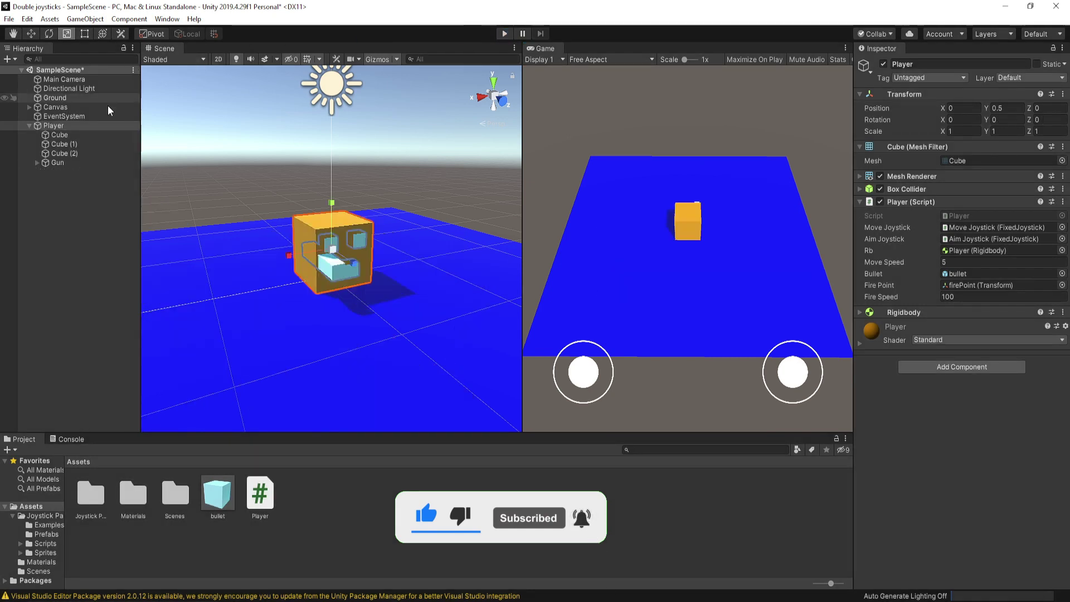